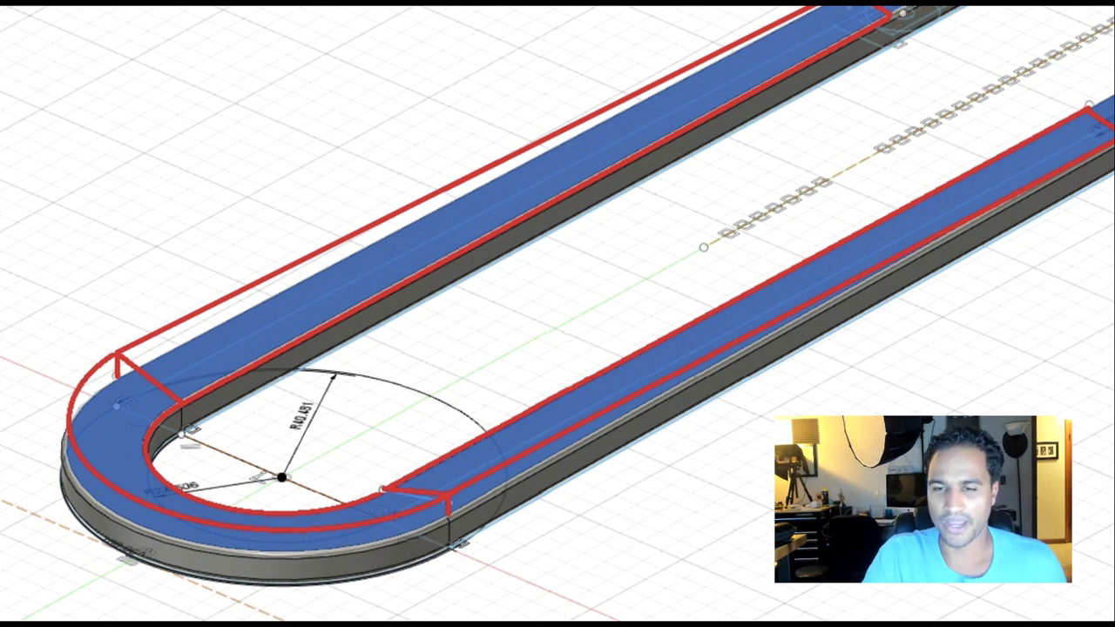
mouse_move(732, 75)
left_mouse_down()
mouse_move(417, 229)
mouse_move(508, 144)
left_mouse_up()
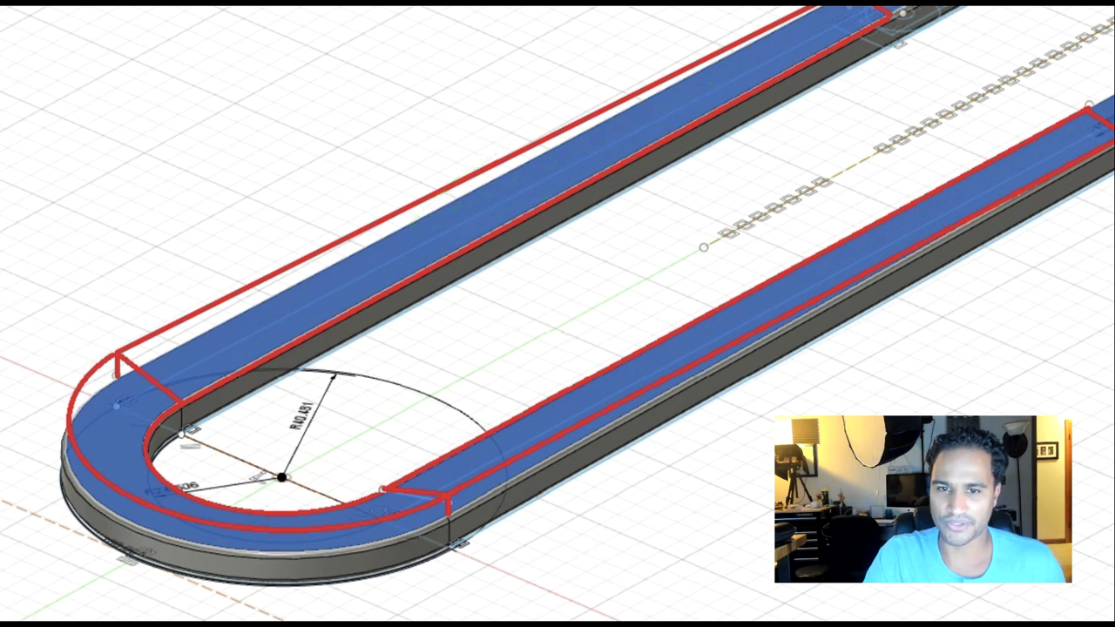
mouse_move(31, 590)
left_mouse_down()
mouse_move(114, 525)
mouse_move(97, 508)
mouse_move(131, 567)
left_mouse_up()
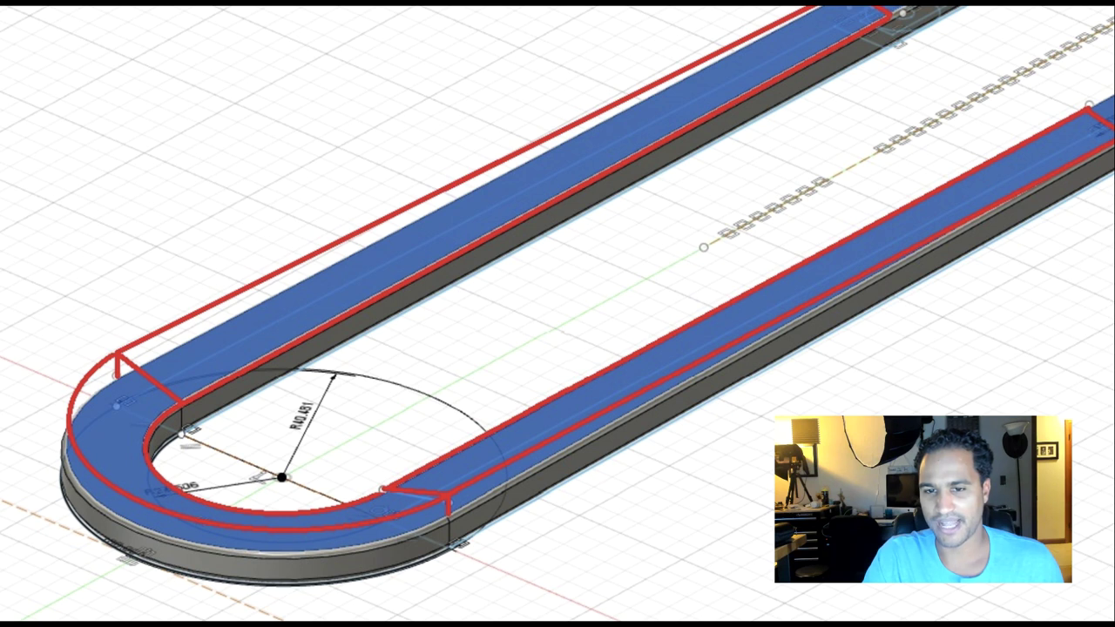
left_click_drag(511, 451, 794, 296)
mouse_move(688, 321)
left_mouse_down()
mouse_move(784, 326)
mouse_move(734, 370)
left_mouse_up()
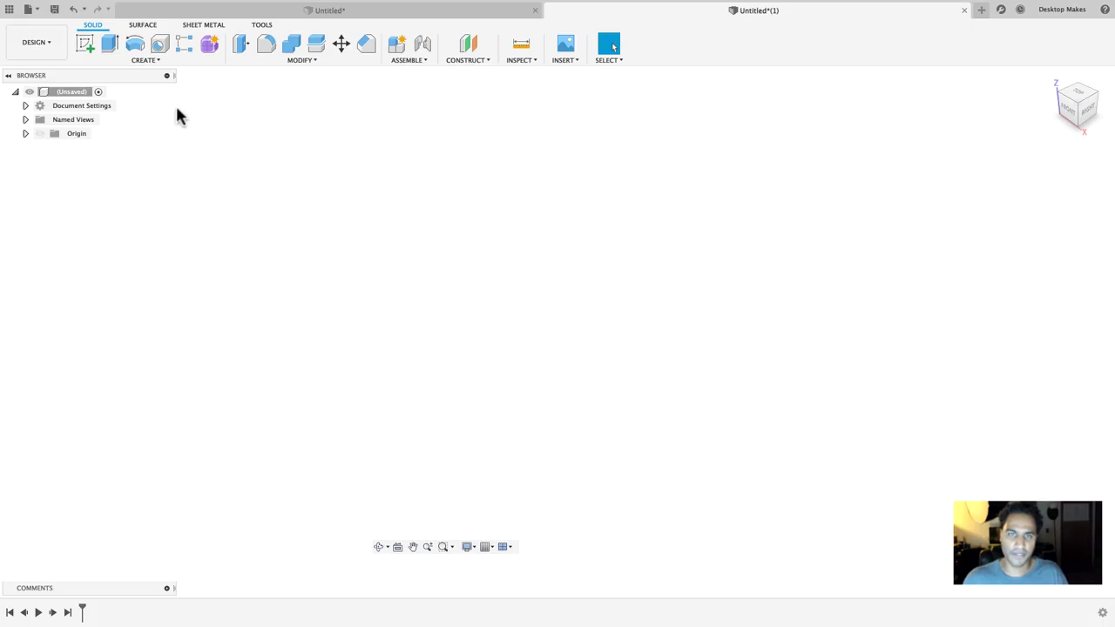
Step: Start a new sketch on the horizontal XY origin plane
left_click(145, 60)
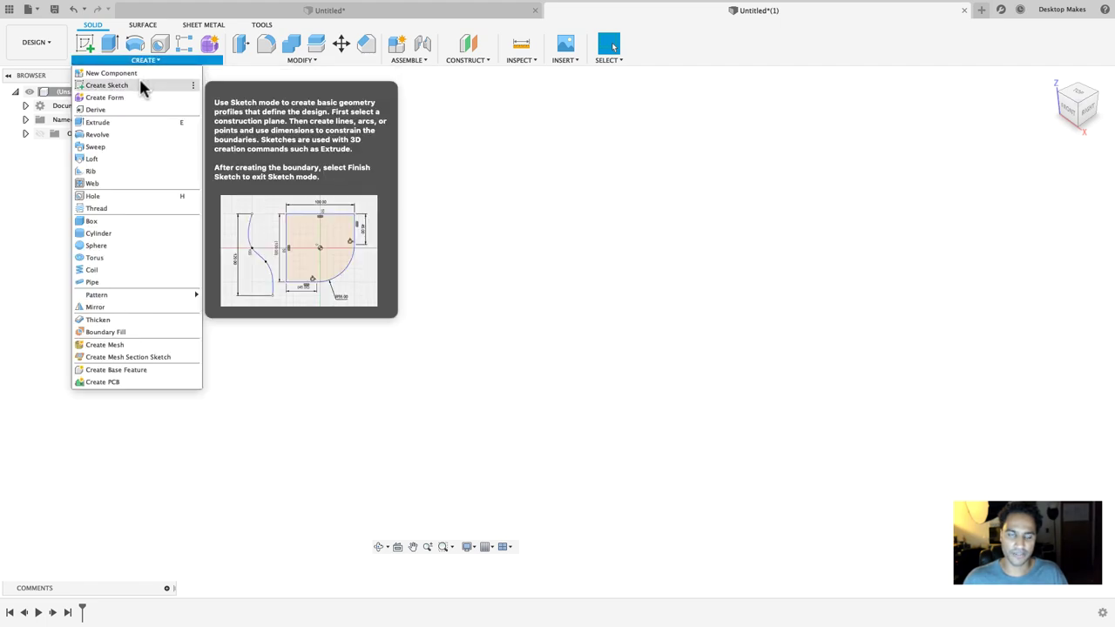
left_click(141, 84)
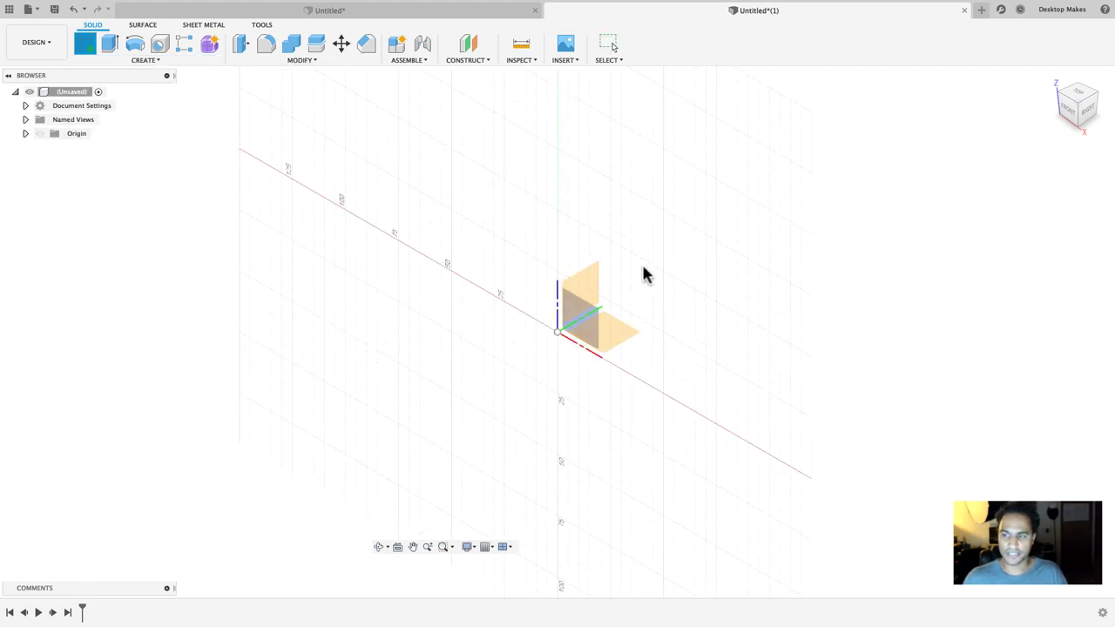
left_click(631, 335)
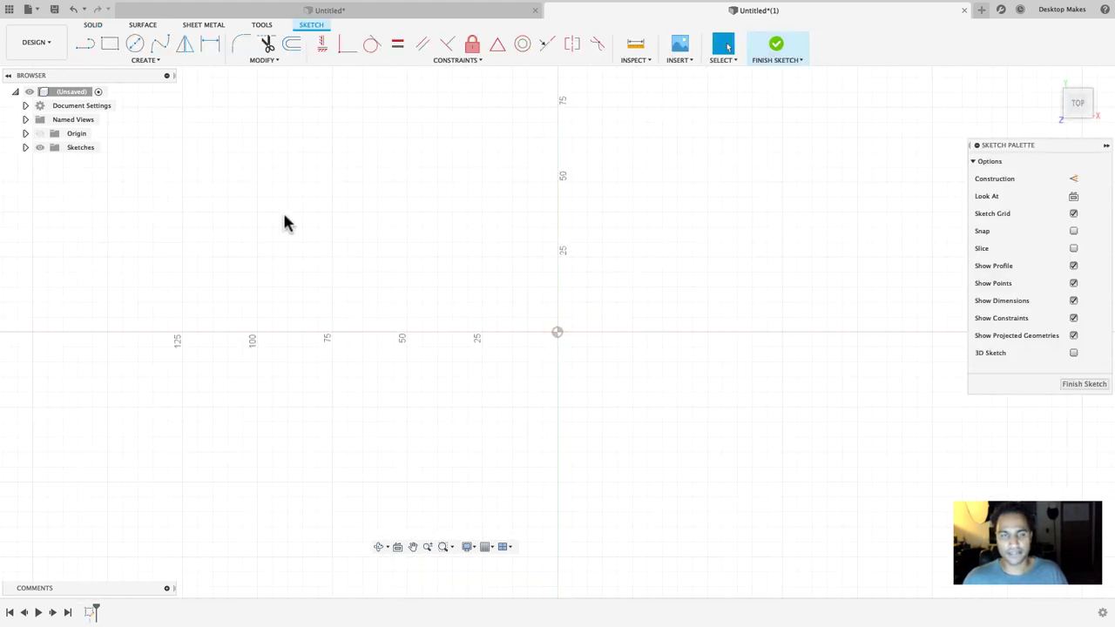
Step: Sketch a horizontal center-to-center slot away from the origin, with 100 mm between its centers and a width of 50 mm
left_click(131, 65)
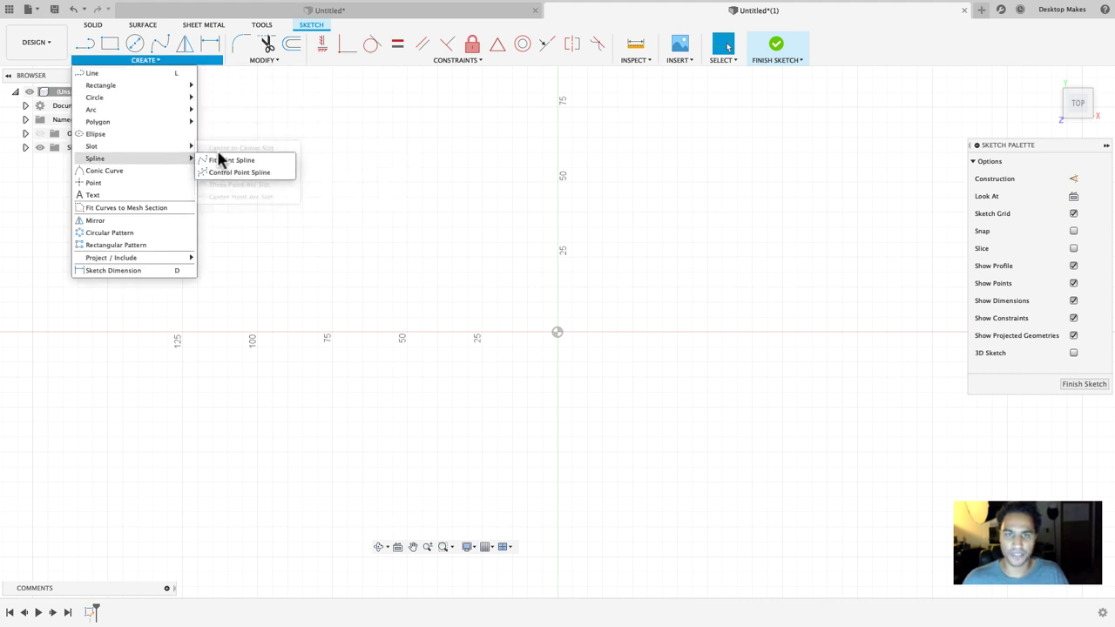
mouse_move(187, 150)
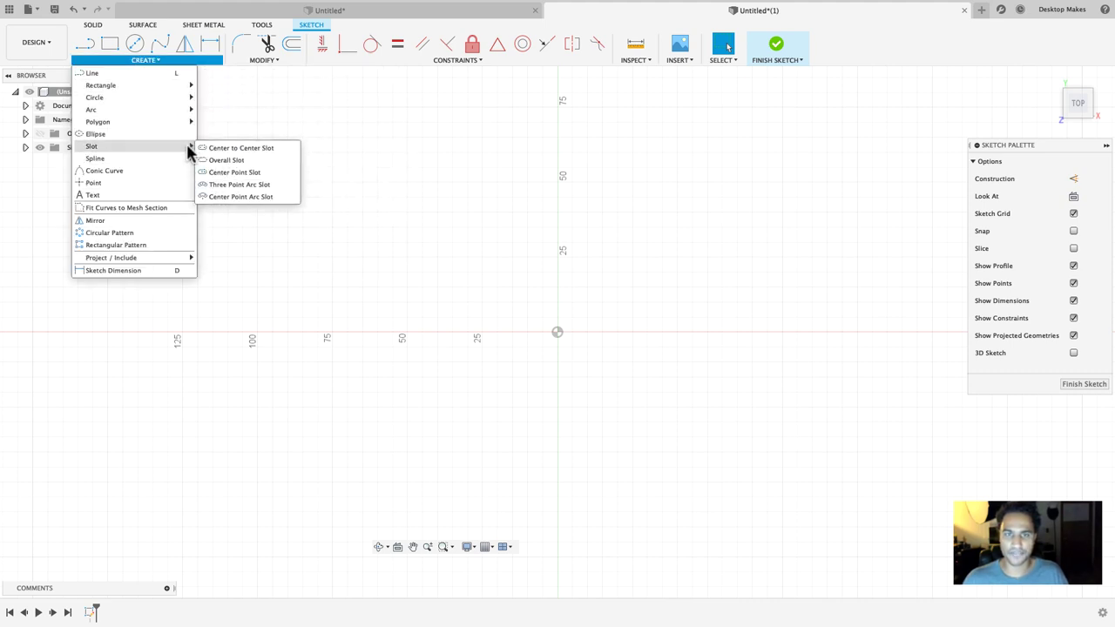
left_click(247, 154)
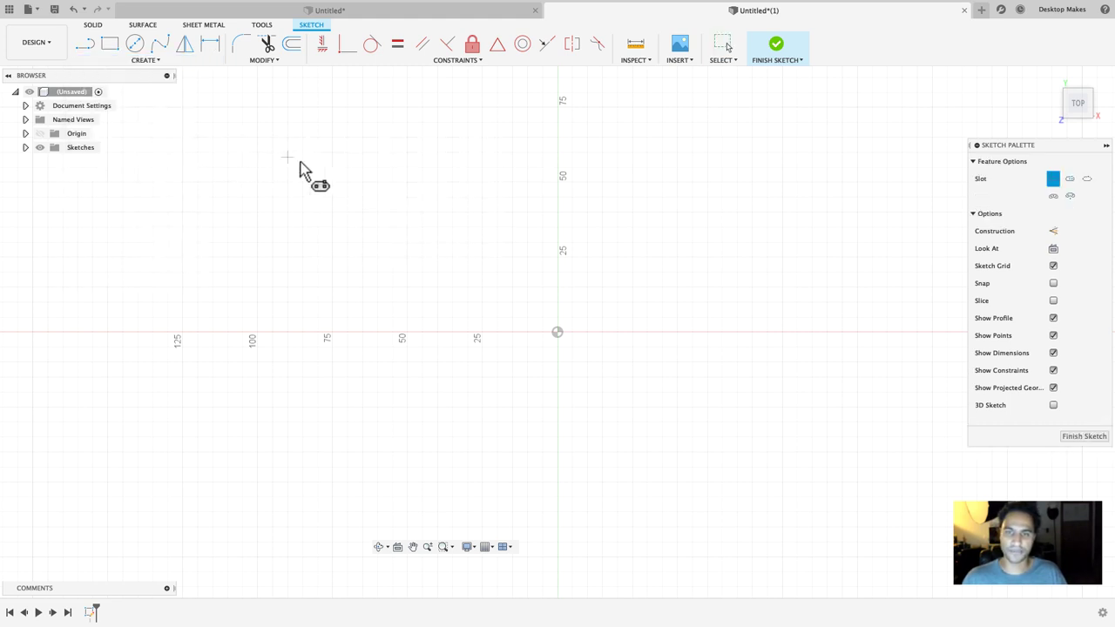
middle_click_drag(692, 316, 458, 407)
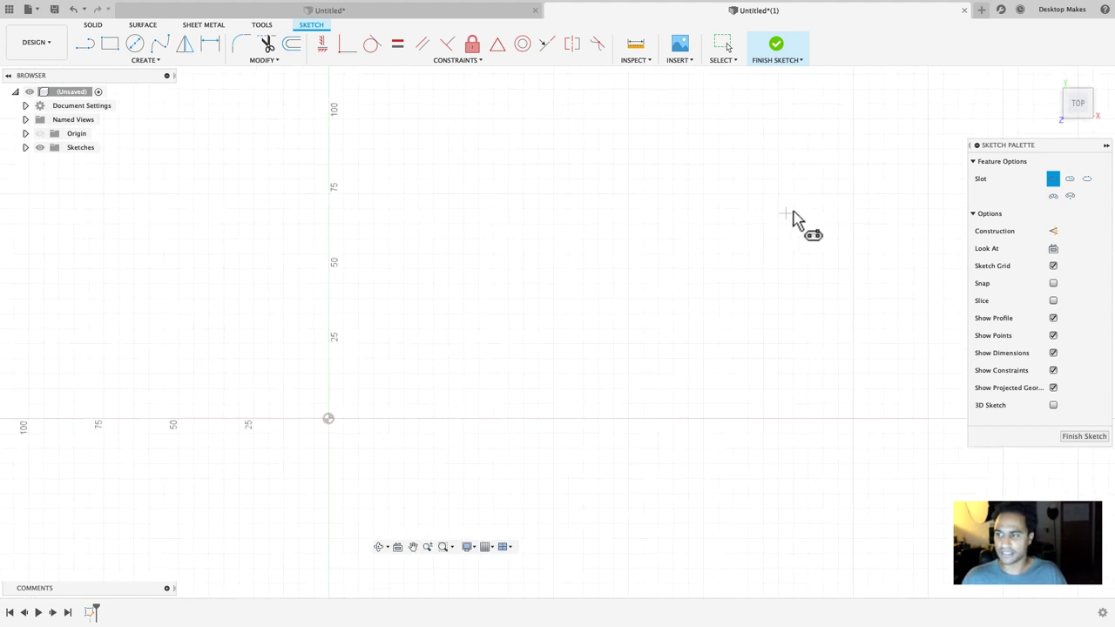
left_click(833, 210)
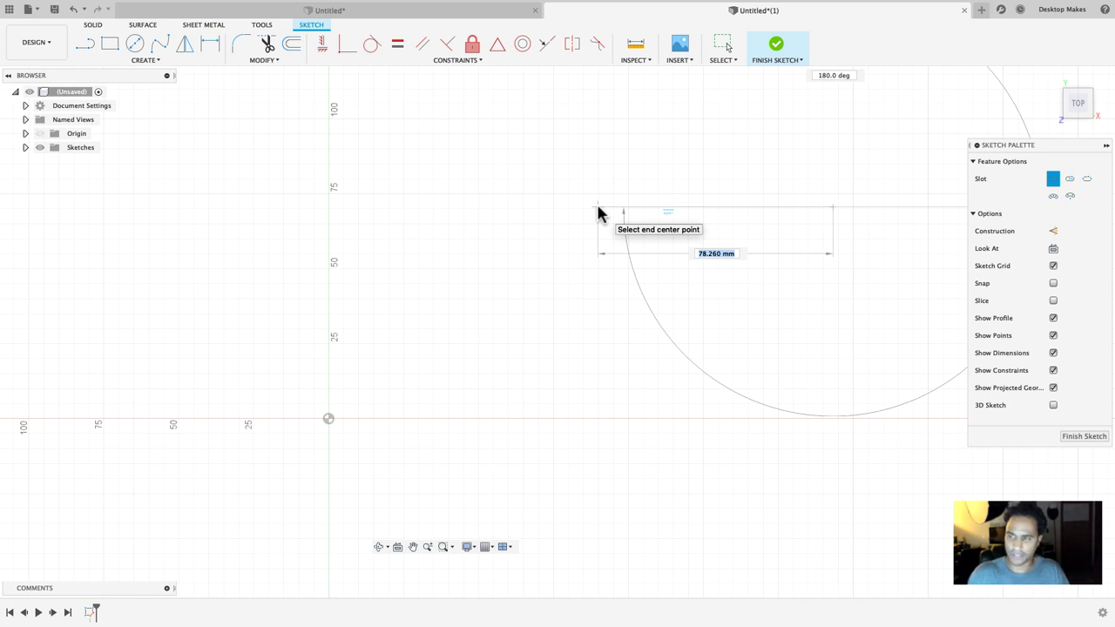
type("100")
key("Tab")
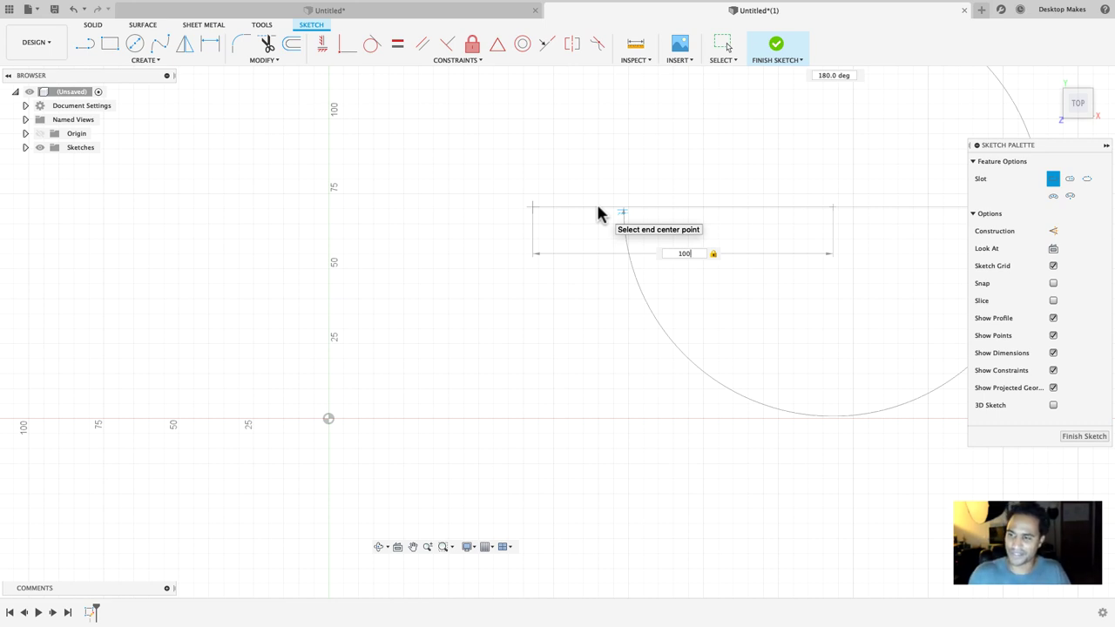
key("Tab")
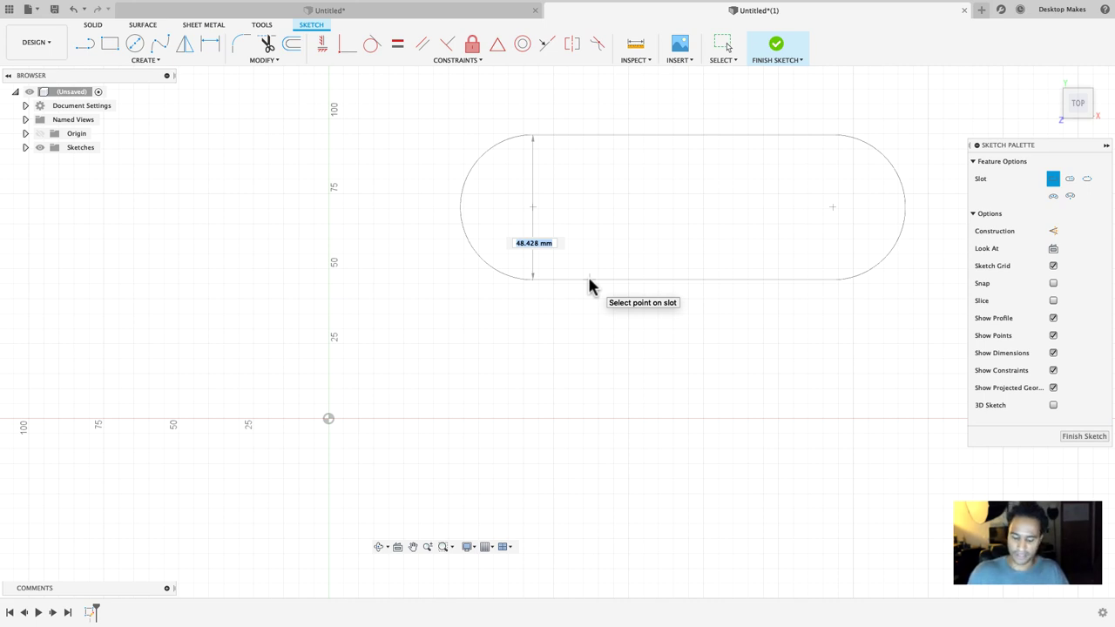
type("50")
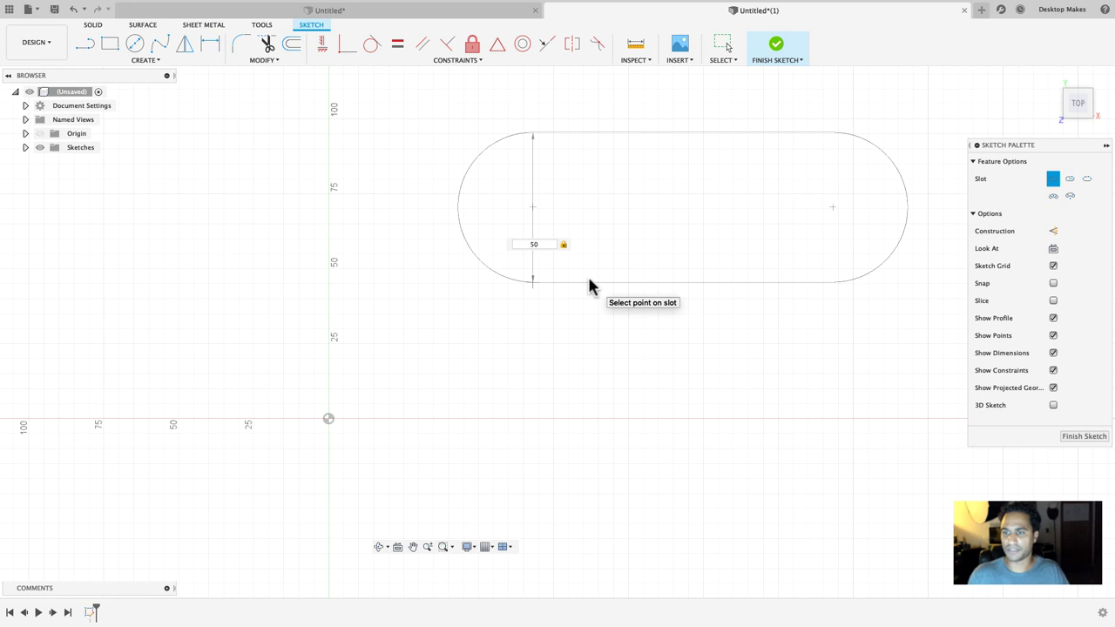
left_click(589, 287)
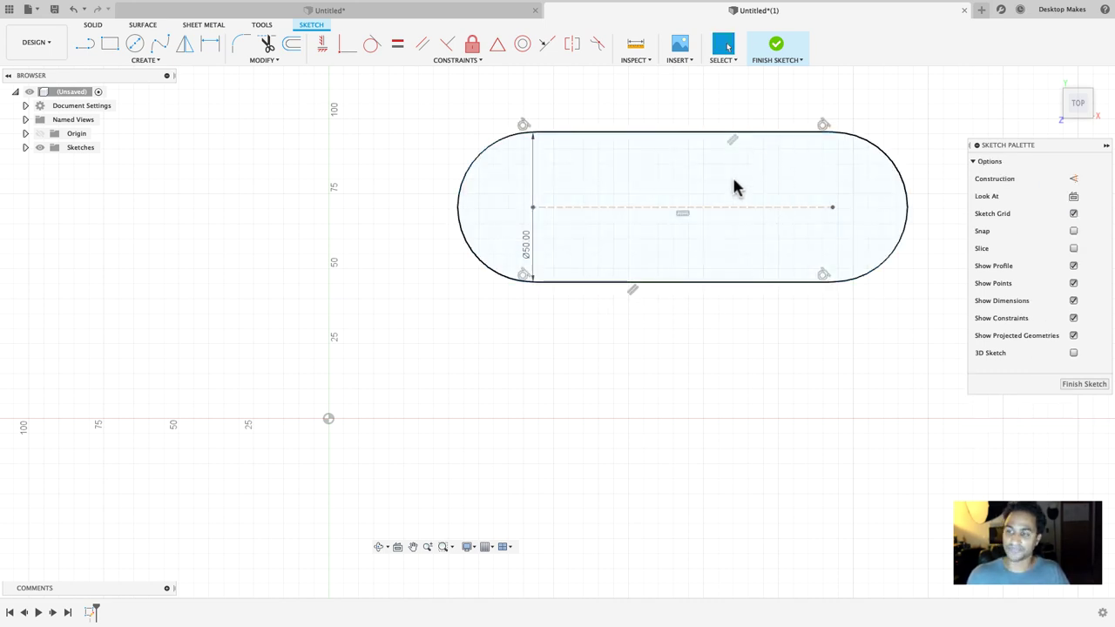
Step: Center the slot on the origin with a midpoint constraint between its horizontal center line and the origin point
left_click(679, 208)
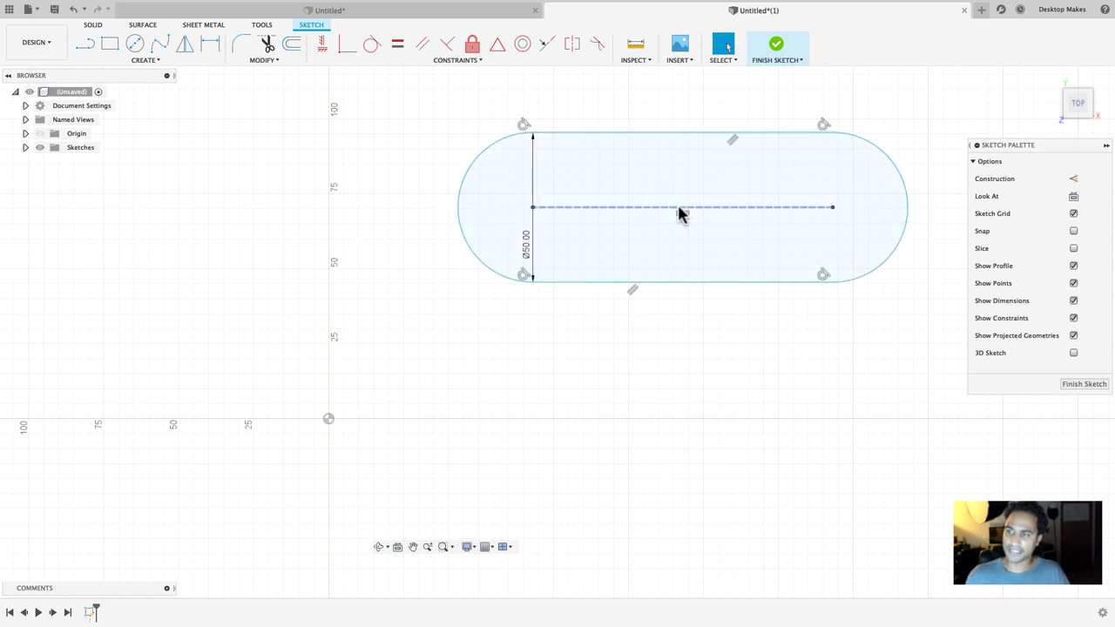
left_click(451, 339)
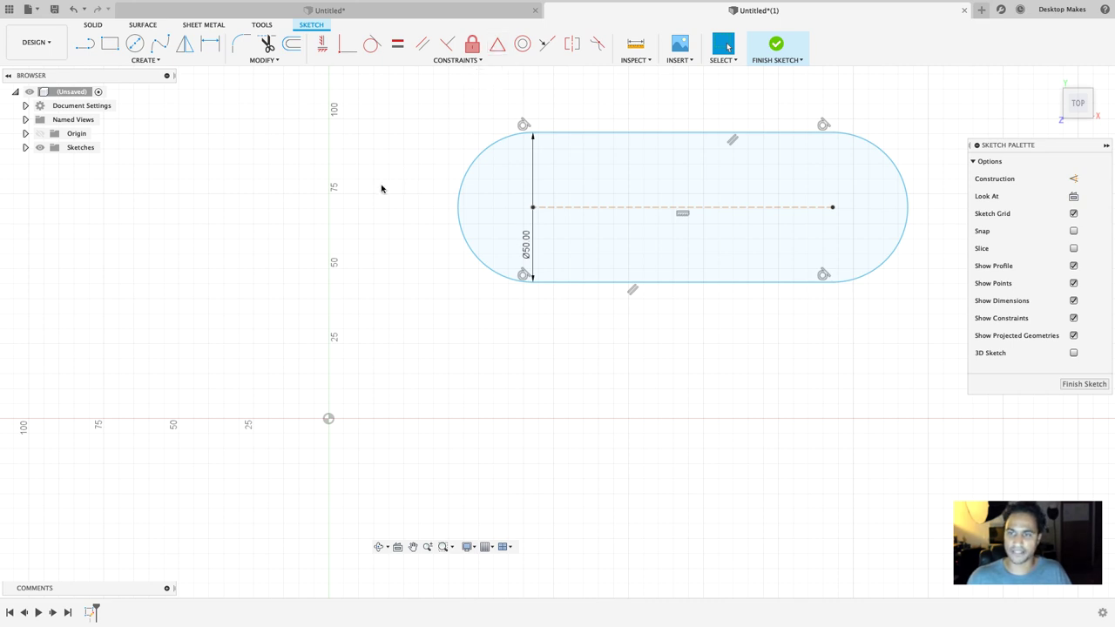
left_click(496, 46)
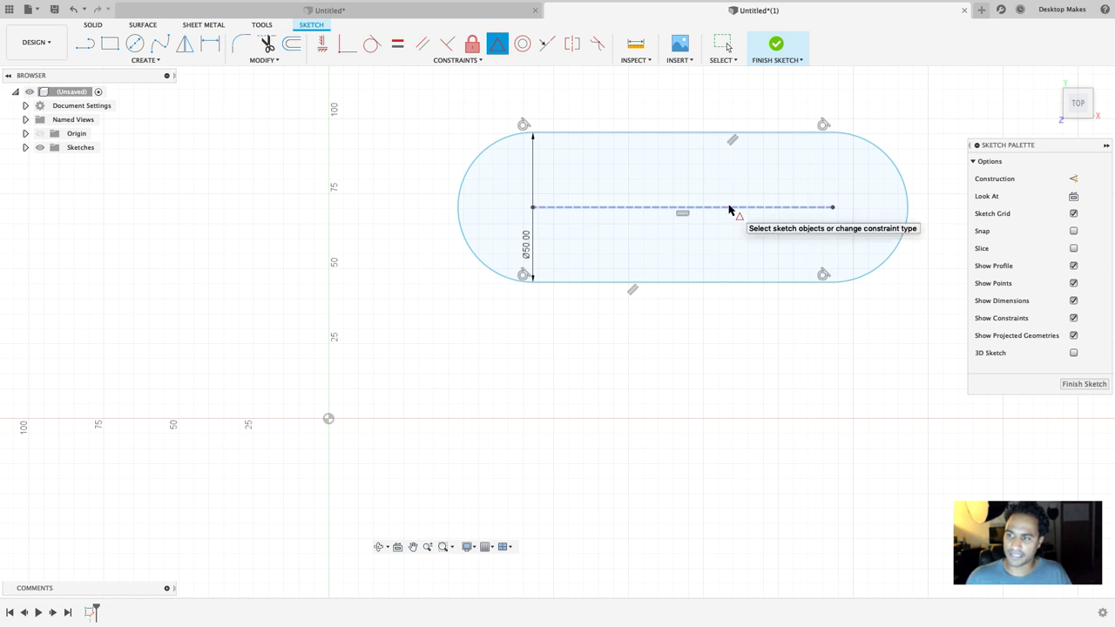
left_click(730, 210)
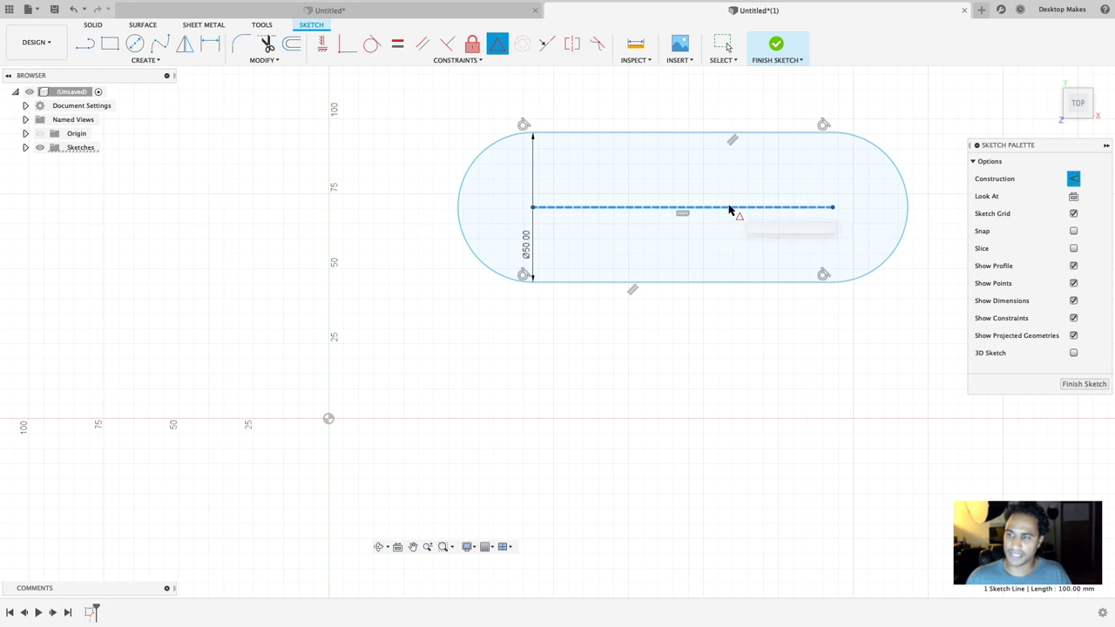
left_click(328, 421)
key("Escape")
mouse_move(327, 420)
middle_mouse_down()
mouse_move(695, 273)
mouse_move(528, 281)
middle_mouse_up()
key("Return")
scroll(530, 281, "up", 4)
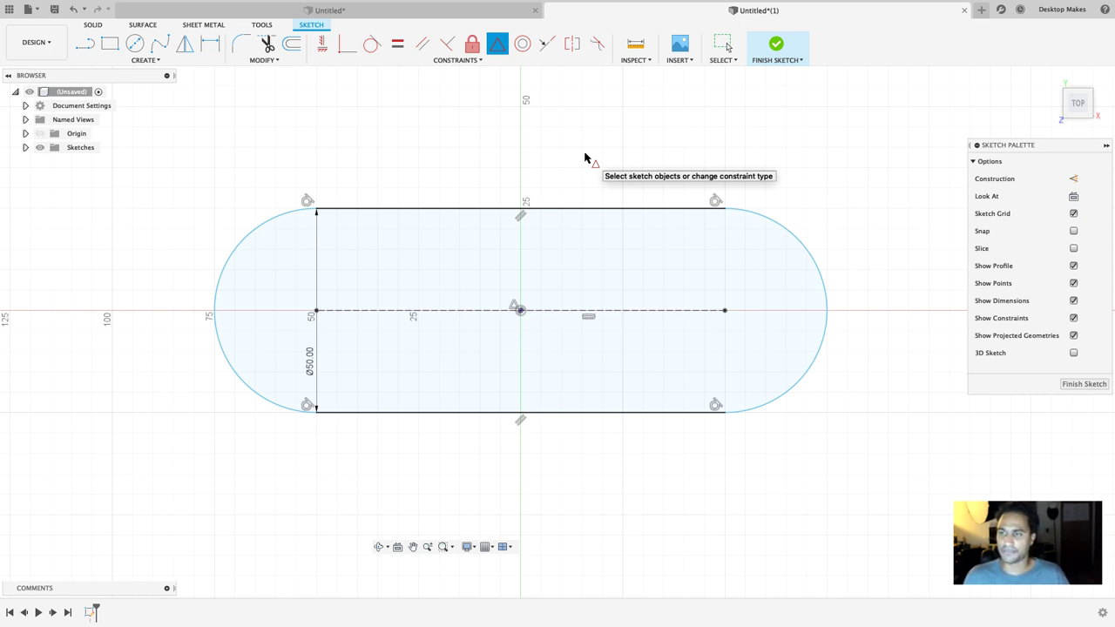
key("Escape")
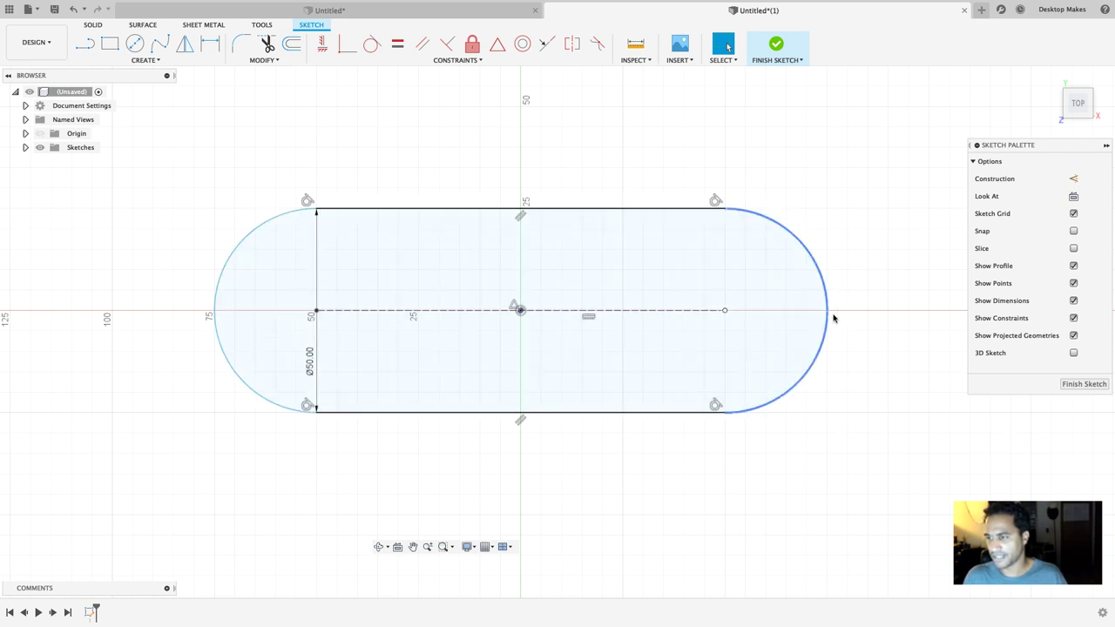
Step: Try deleting the slot's right end arc, undo the deletion, and try converting the arc to construction geometry
left_click(817, 269)
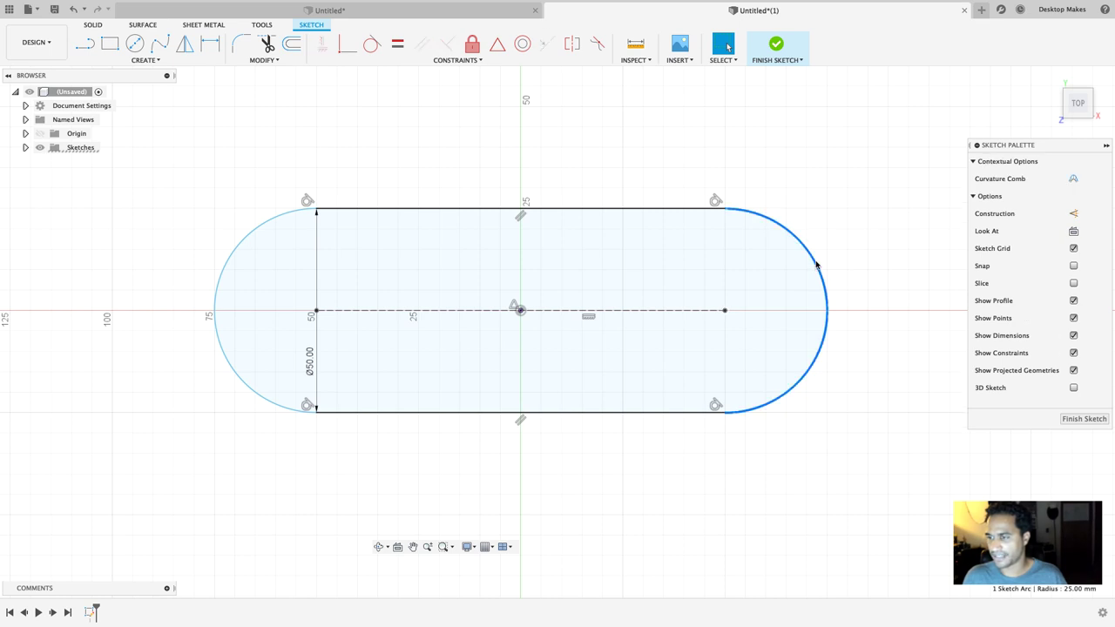
key("Escape")
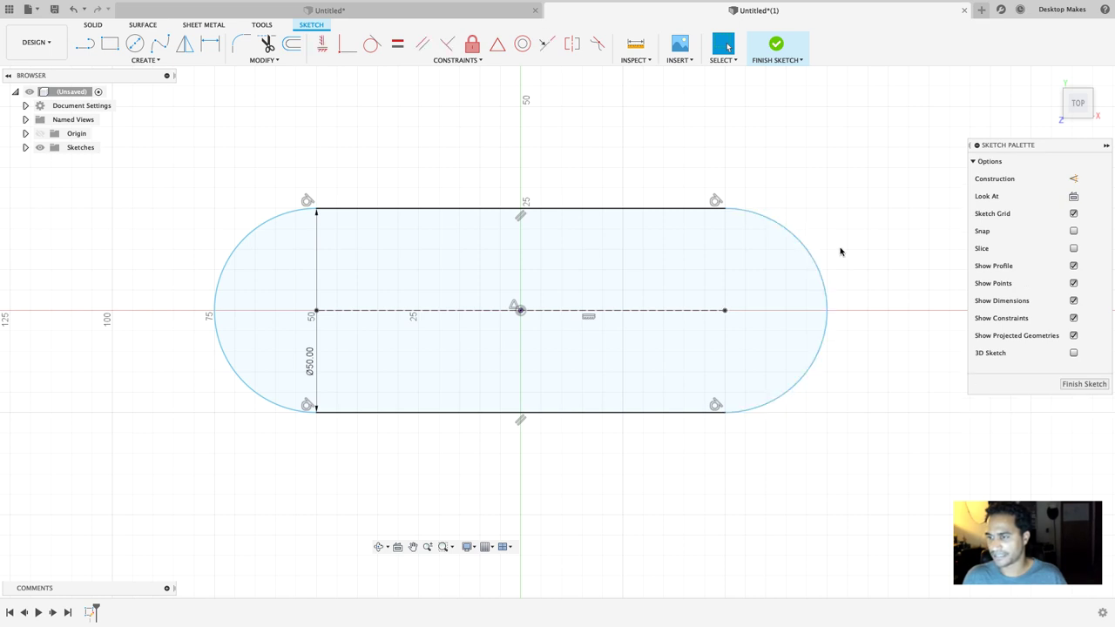
left_click(813, 264)
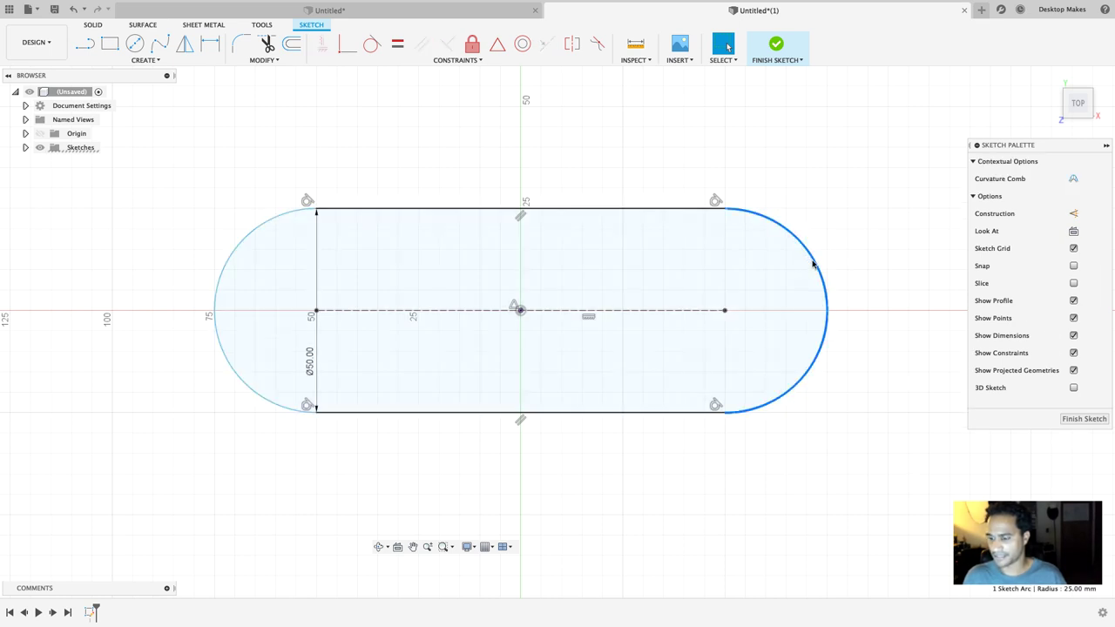
key("Delete")
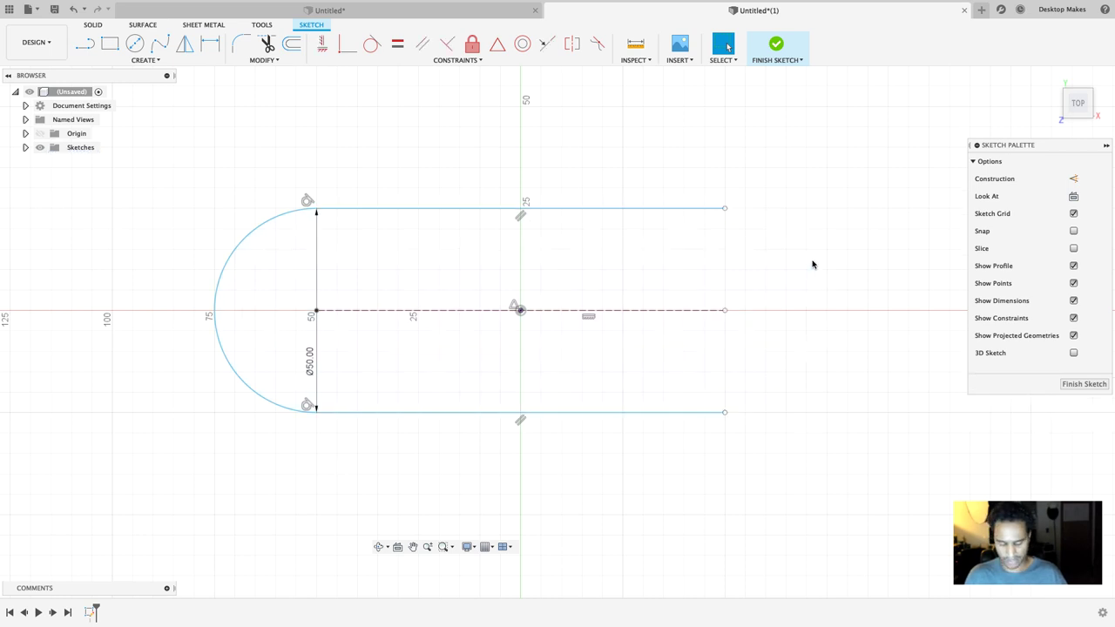
key("ctrl+z")
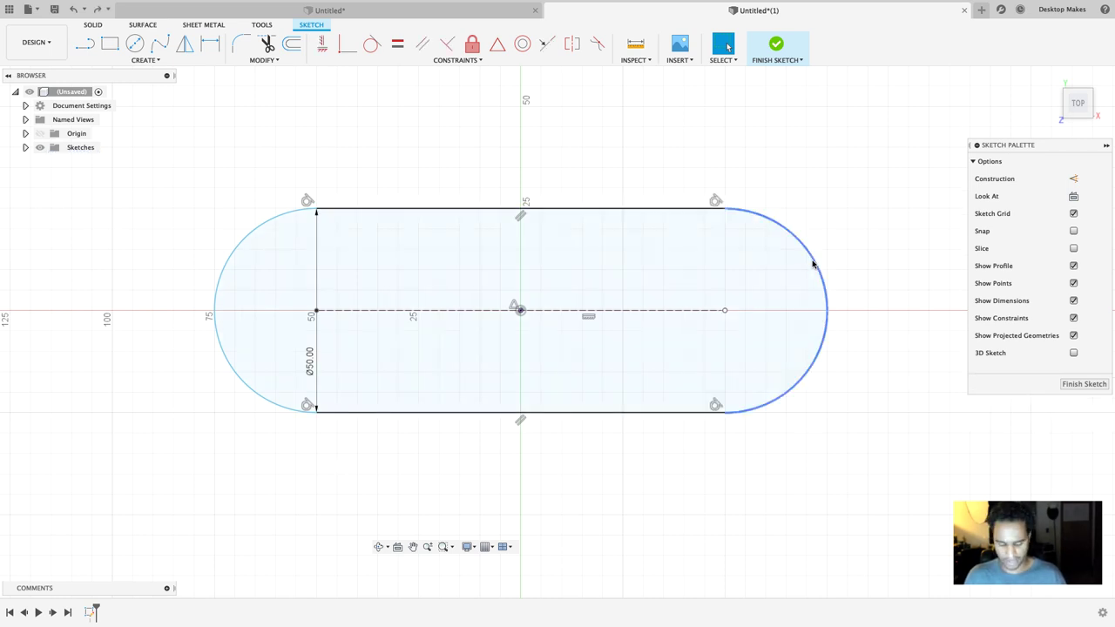
key("x")
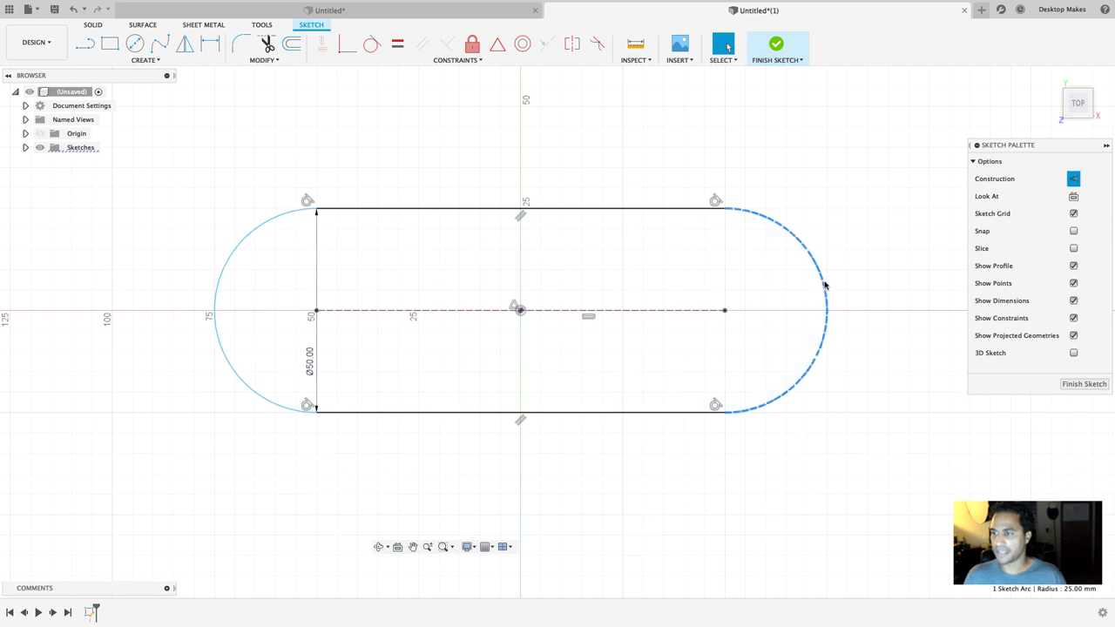
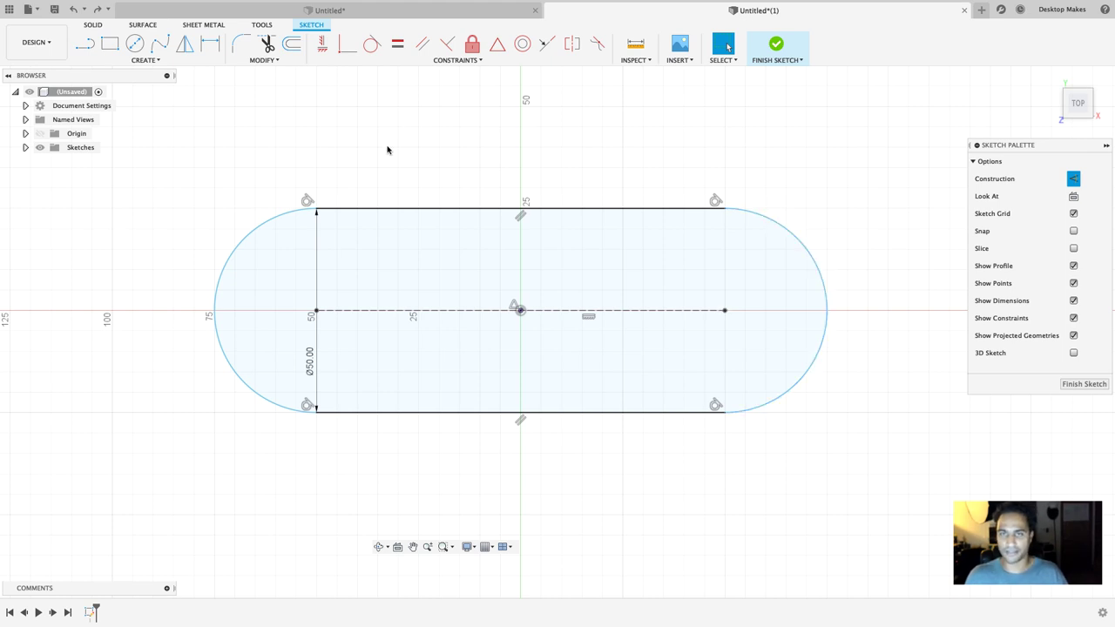
Step: Draw a vertical construction line from the slot's right center point up past its upper edge, and turn construction mode off
left_click(270, 60)
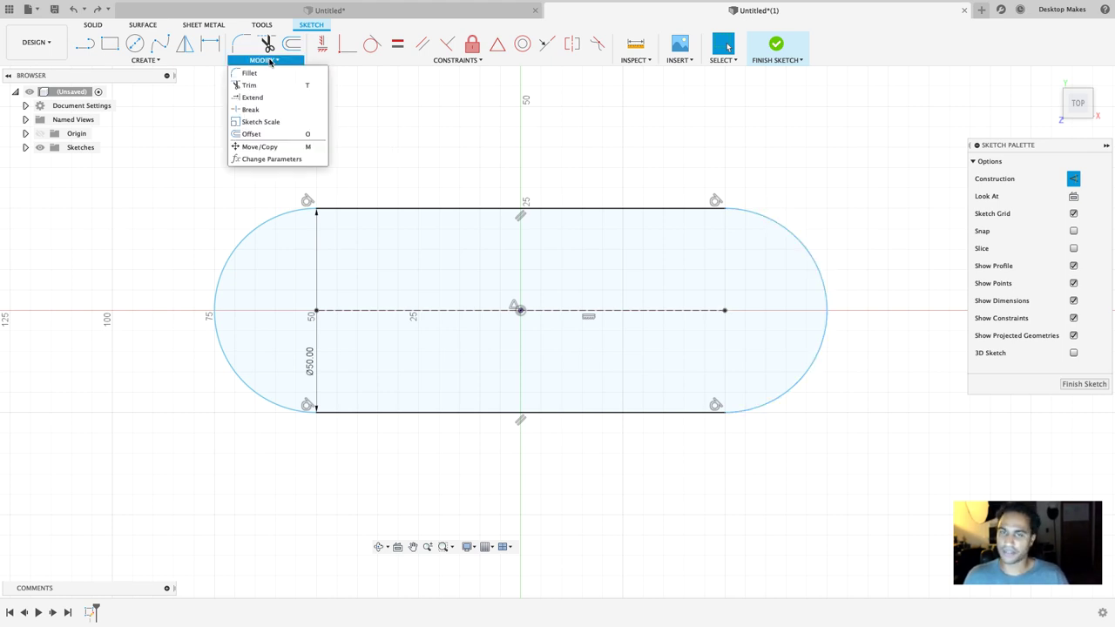
left_click(271, 111)
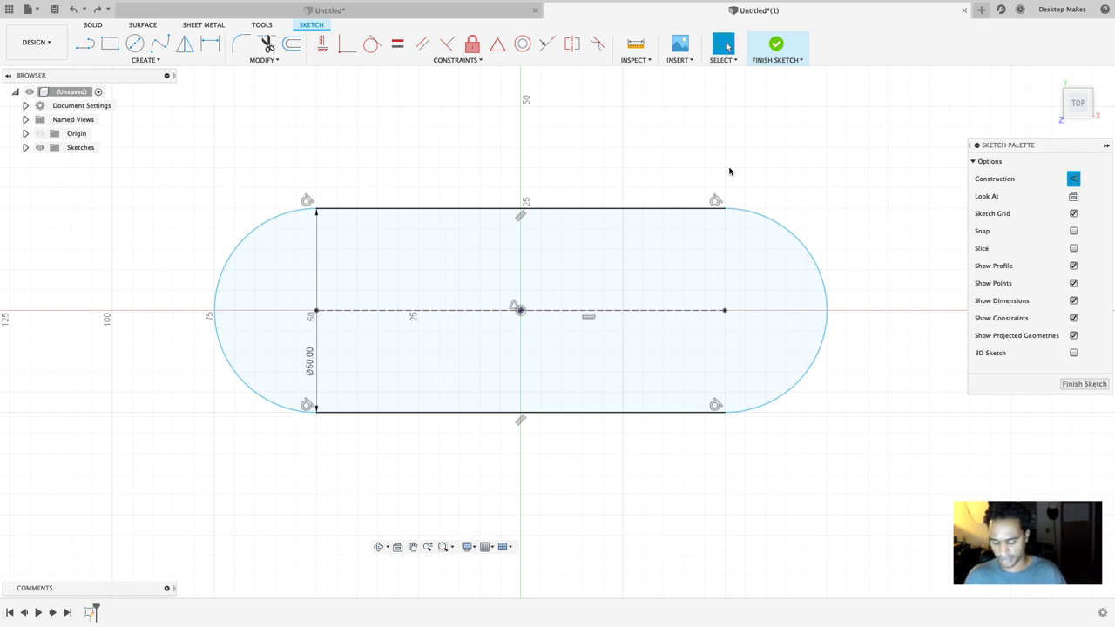
key("l")
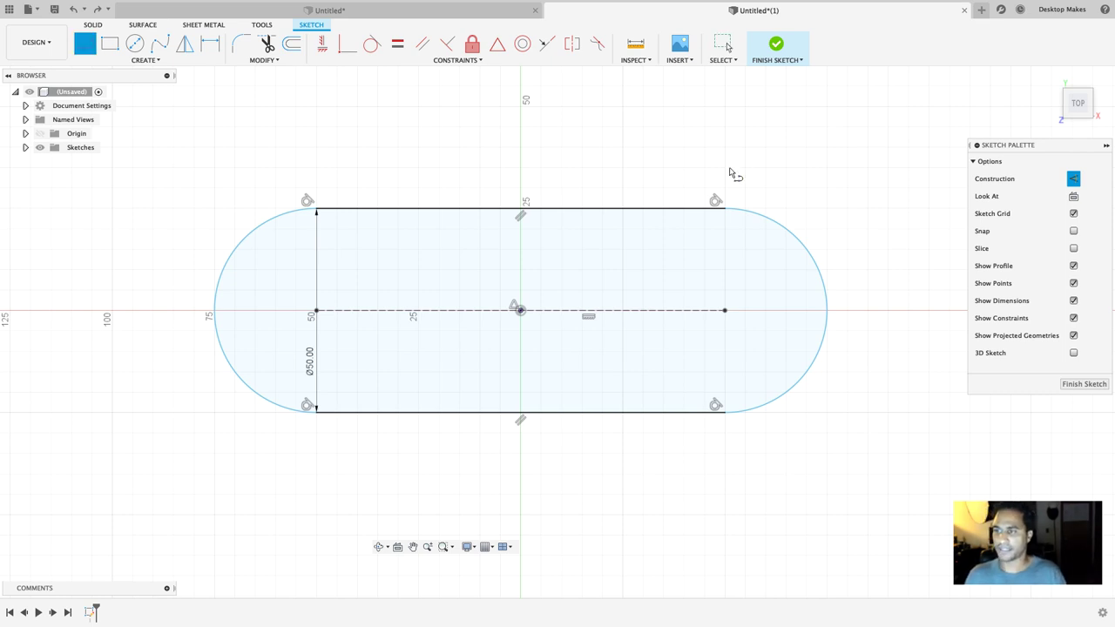
left_click(725, 310)
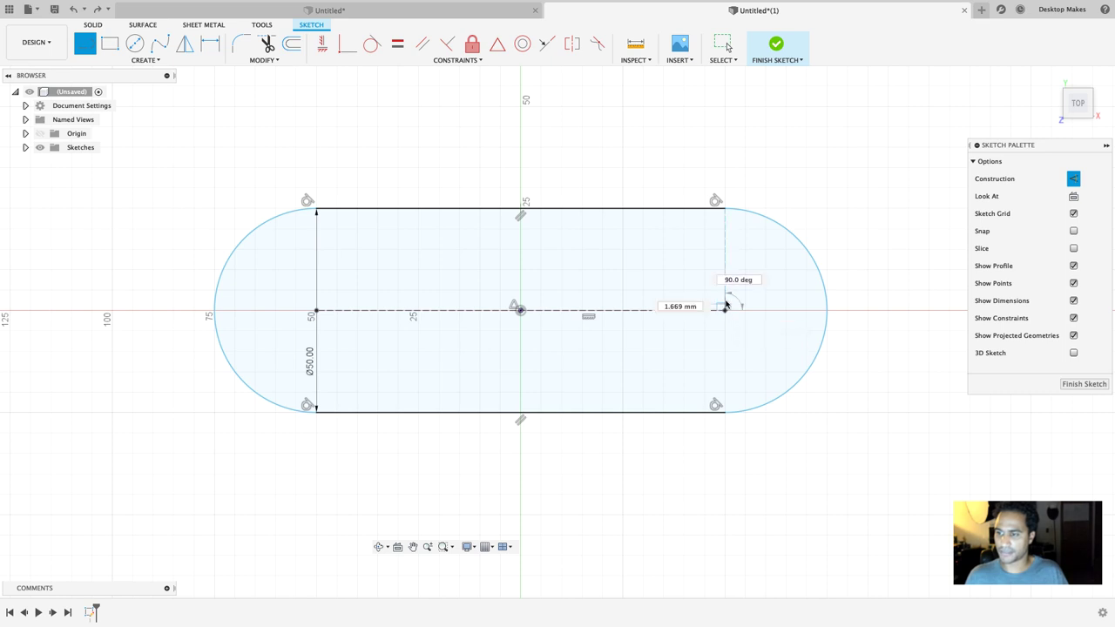
left_click(725, 148)
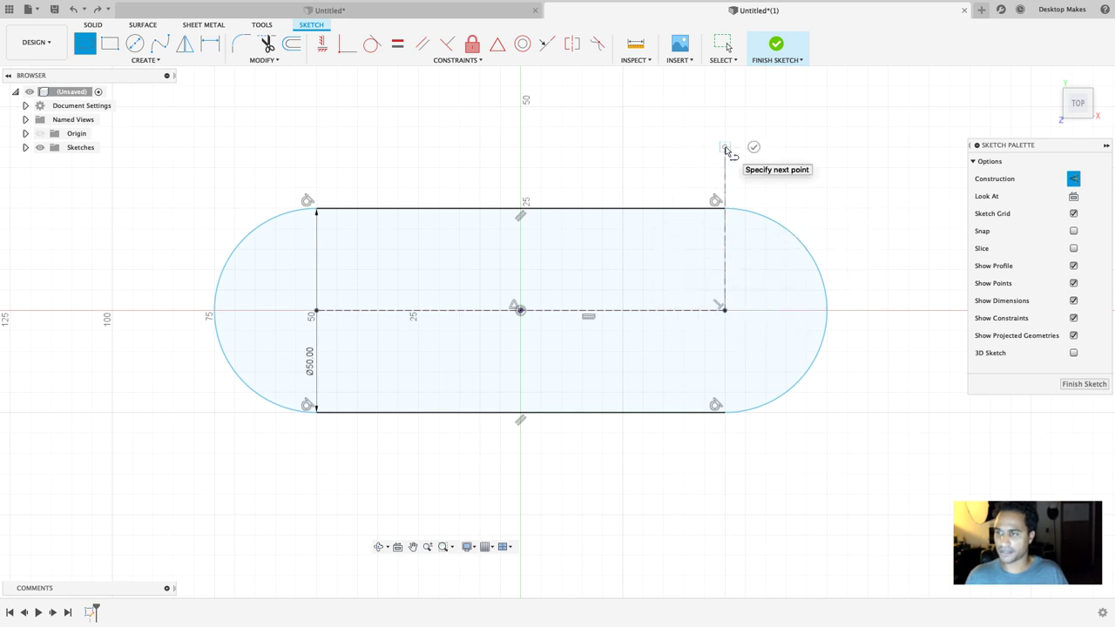
key("Escape")
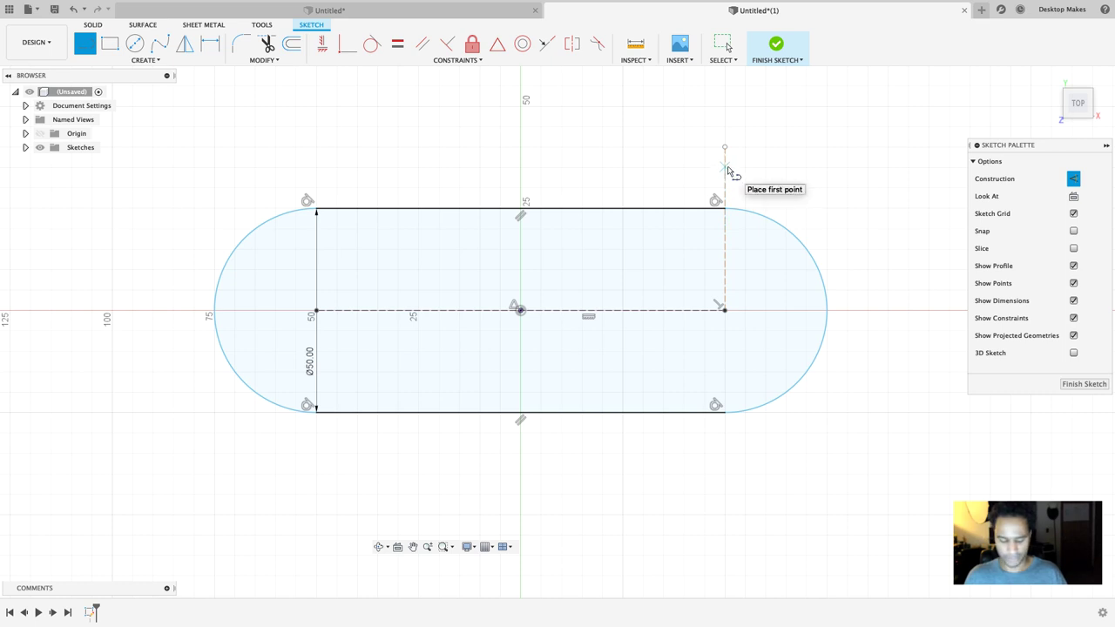
left_click(1074, 180)
left_click(1074, 180)
left_click(1074, 181)
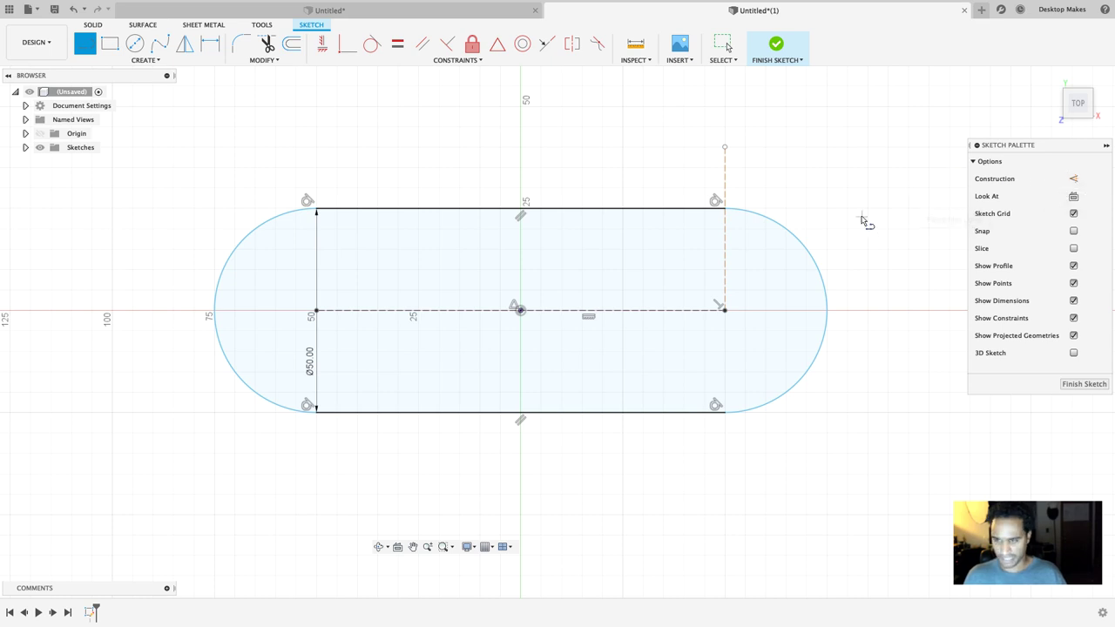
Step: Draw a horizontal line about 43 mm long from the slot's right center point past its end arc and convert it to construction
left_click(724, 310)
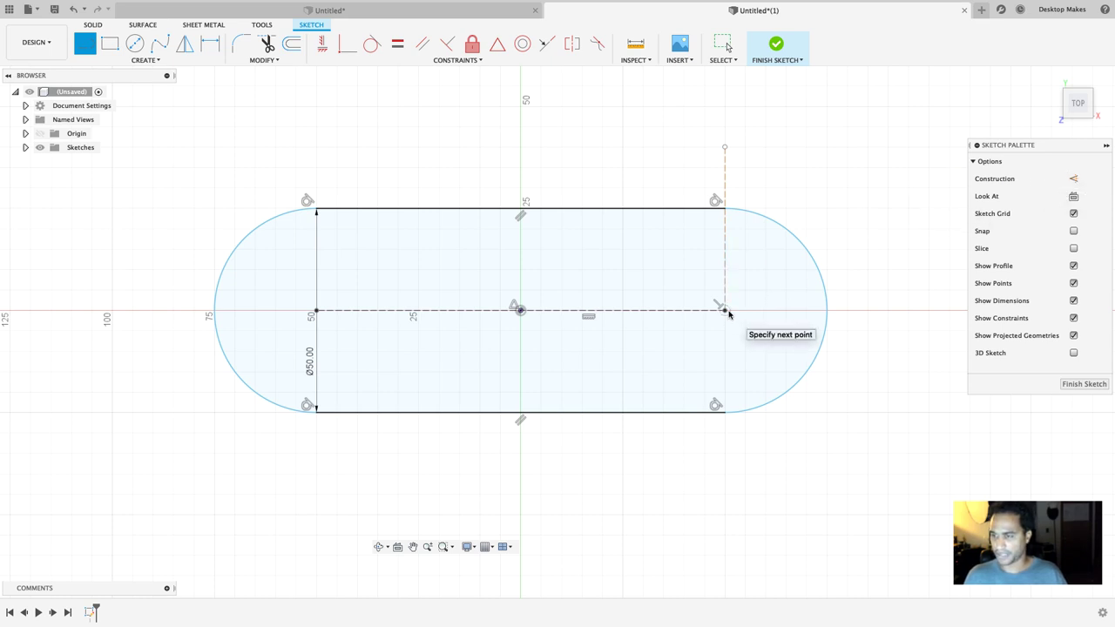
left_click(903, 311)
key("Escape")
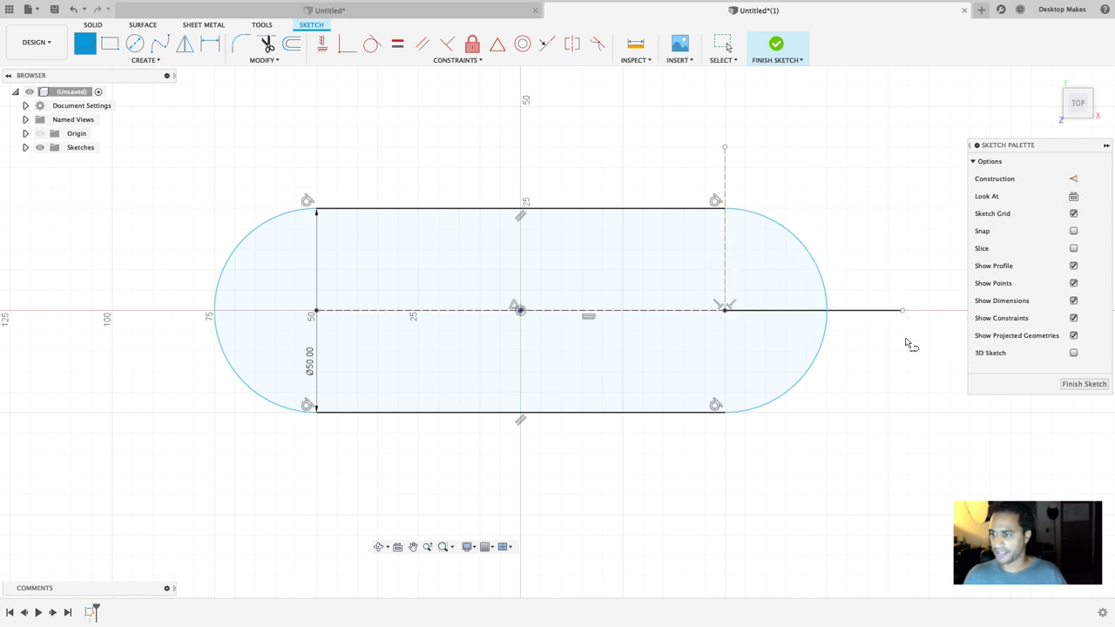
key("Escape")
left_click(890, 311)
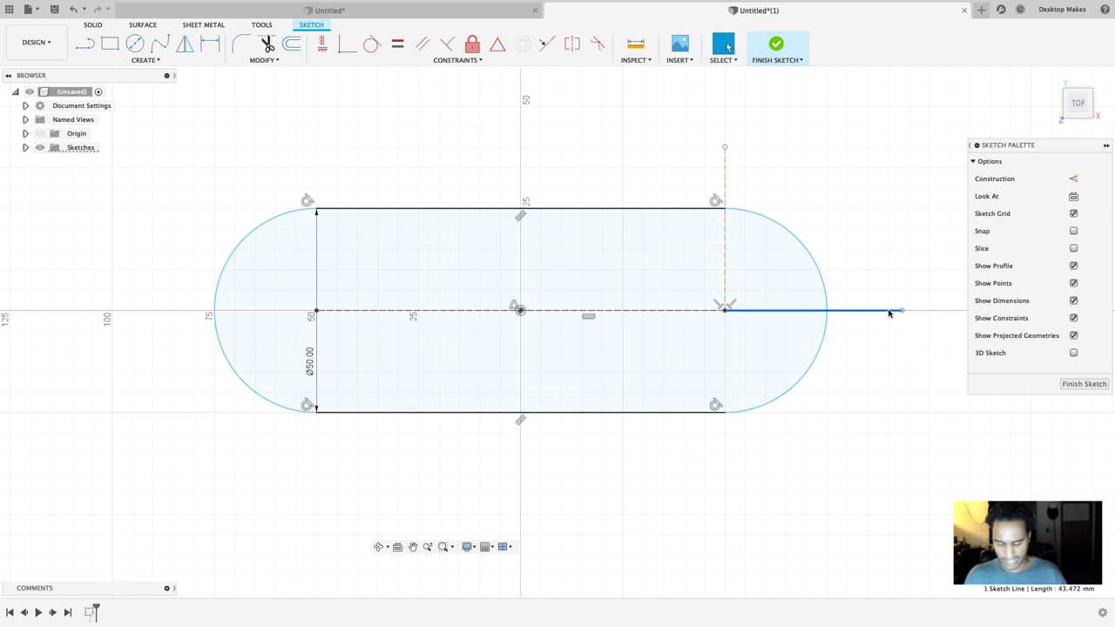
key("x")
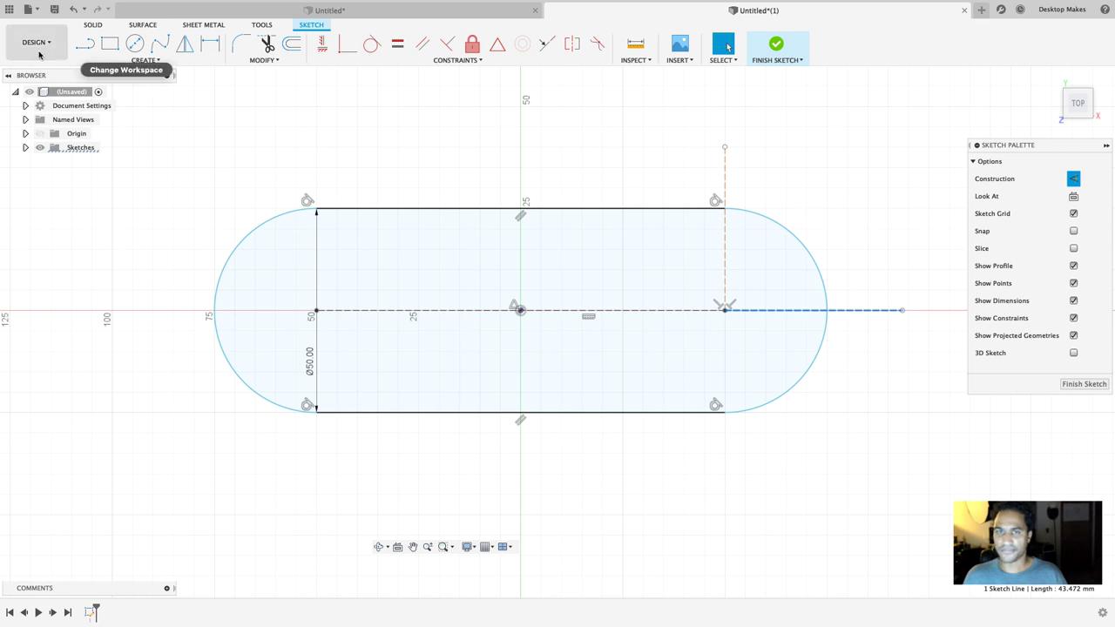
Step: Break the slot's right end arc where the horizontal construction line crosses it and select the upper quarter arc
left_click(262, 60)
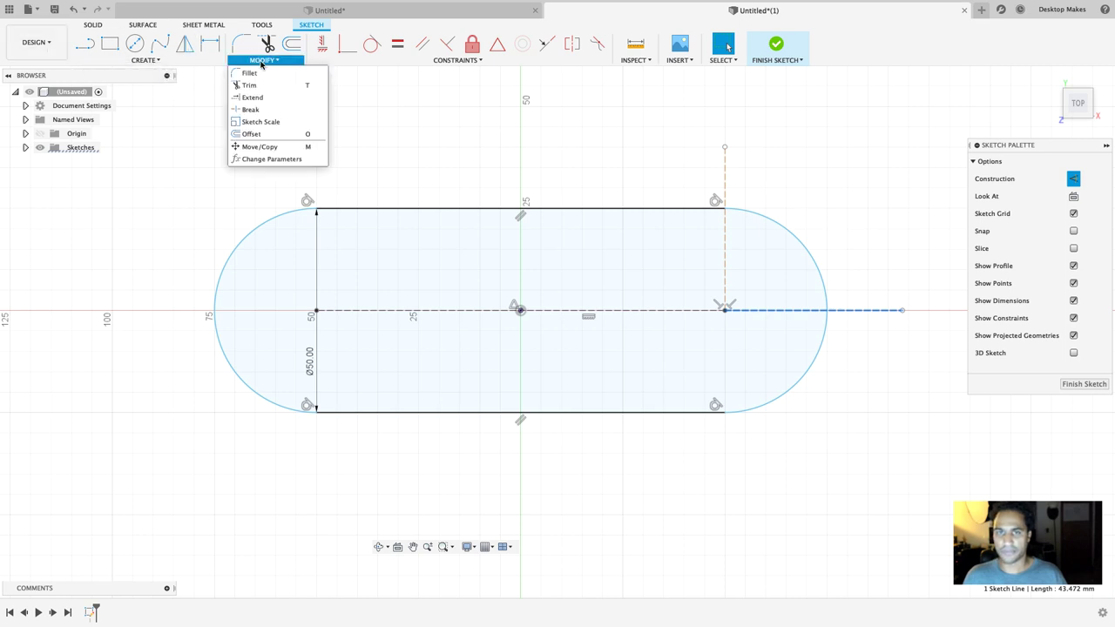
left_click(253, 110)
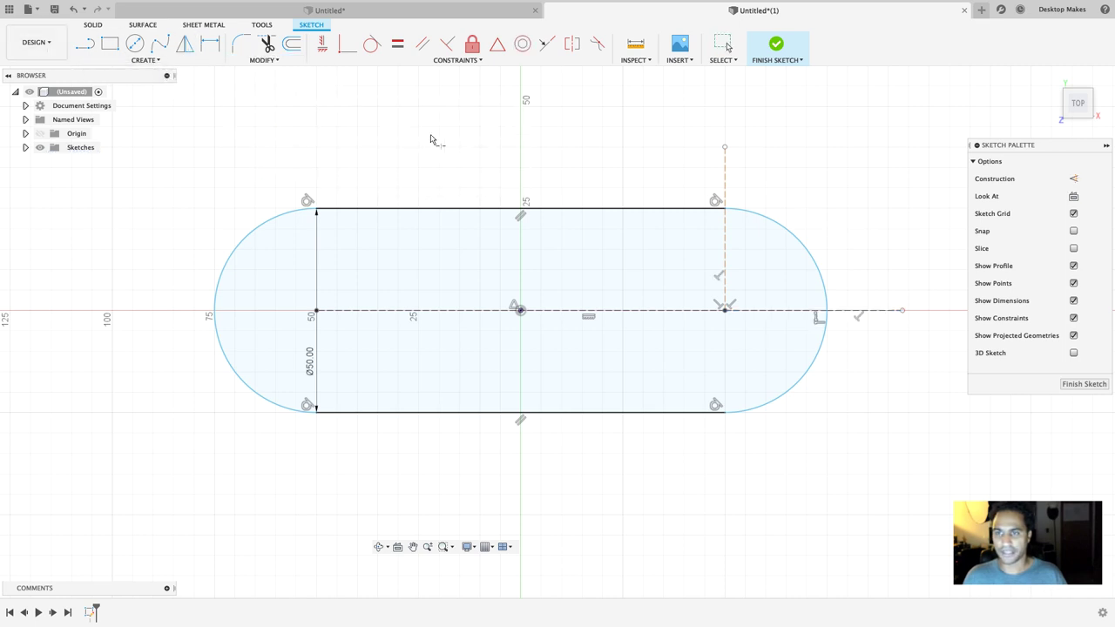
left_click(814, 262)
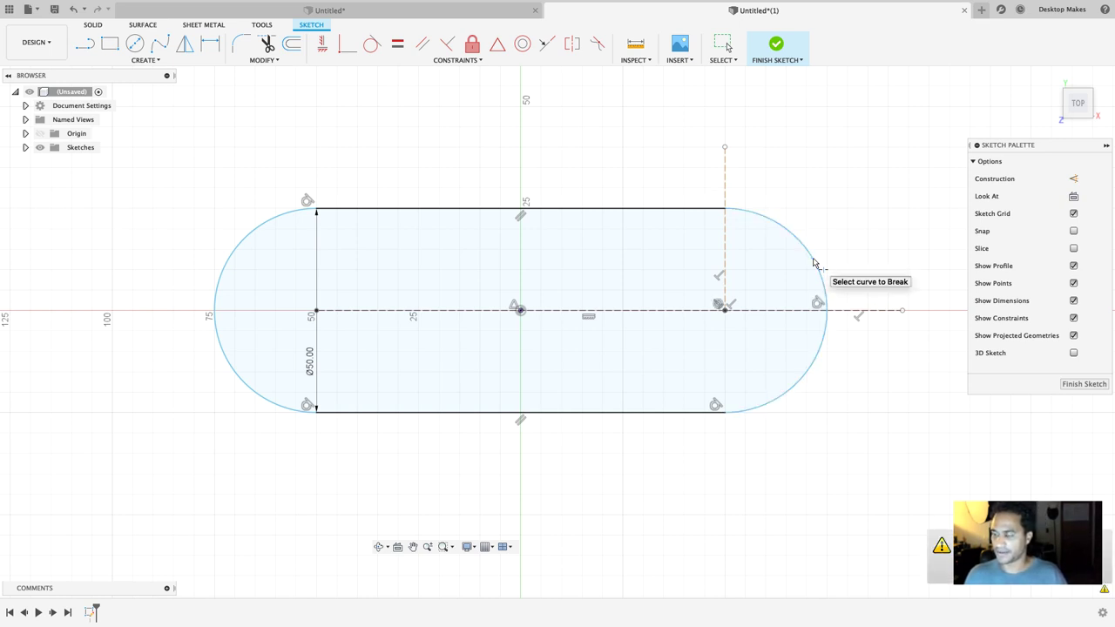
key("Escape")
left_click(816, 263)
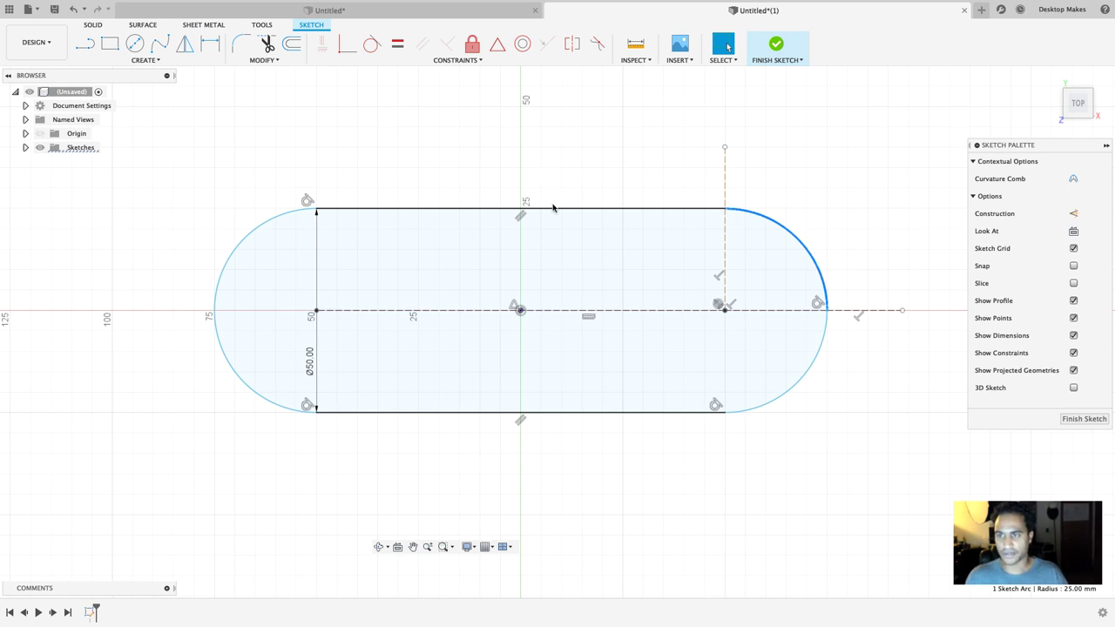
Step: Convert the slot's outline to construction geometry, except the upper right quarter arc, and finish the sketch
left_click(488, 208)
key("x")
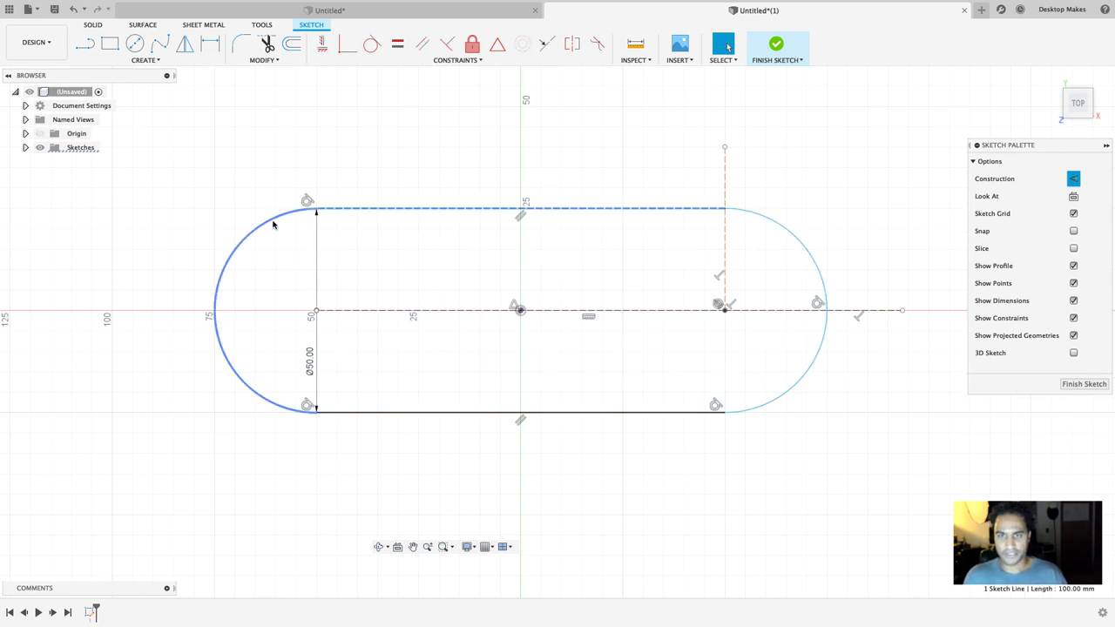
left_click(272, 225)
key("x")
left_click(438, 412)
key("x")
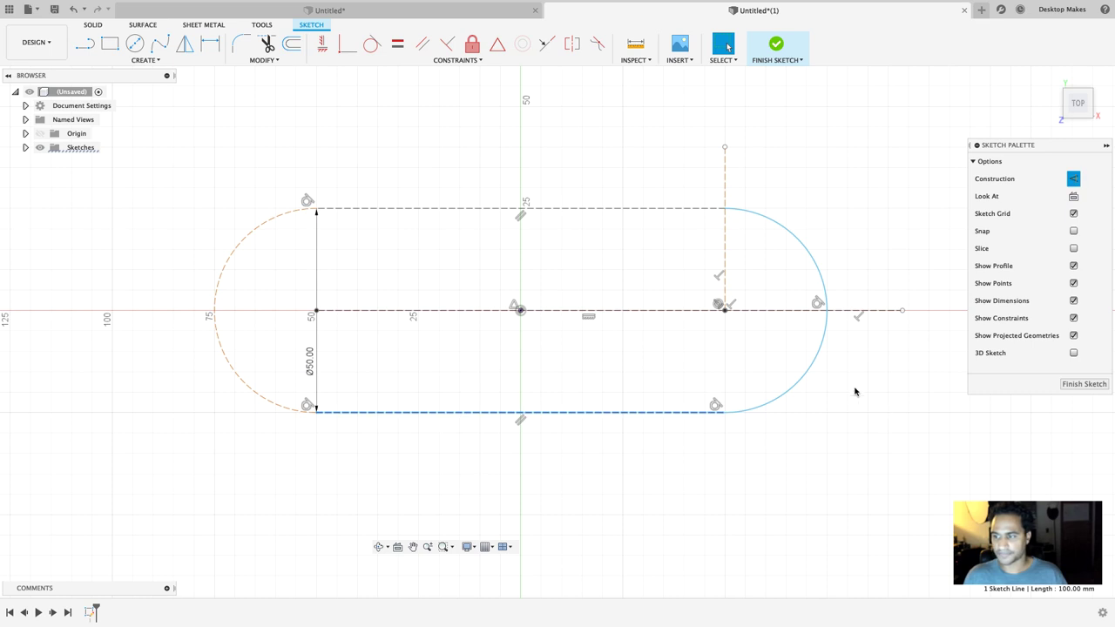
left_click(808, 381)
key("x")
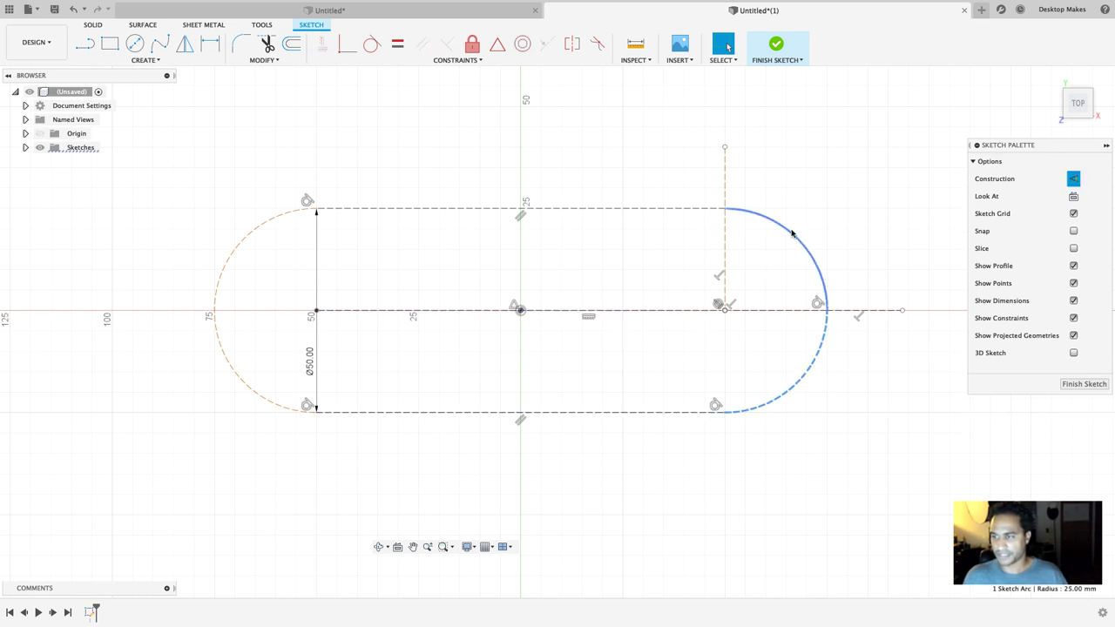
left_click(775, 46)
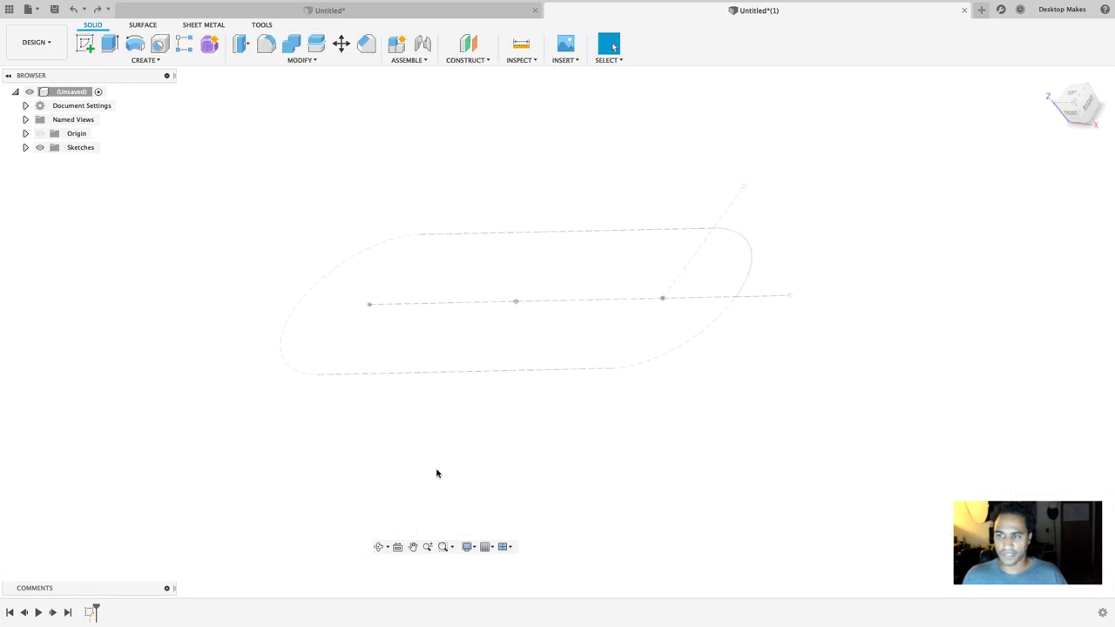
Step: Create a new sketch on the vertical YZ origin plane, perpendicular to the slot's length
left_click(85, 43)
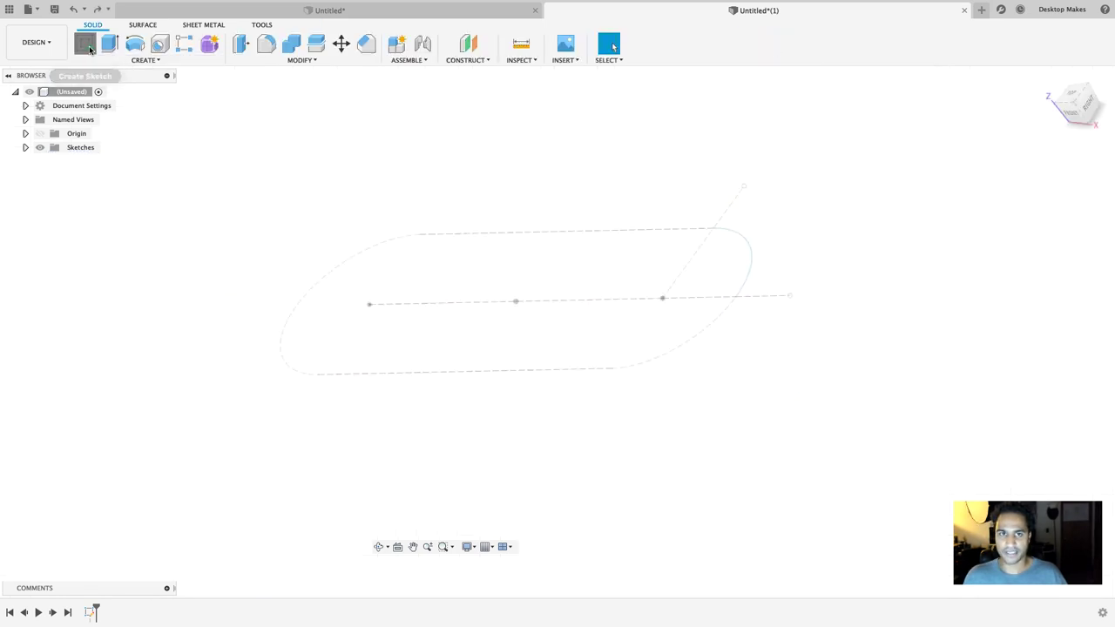
mouse_move(752, 401)
middle_mouse_down("shift")
mouse_move(735, 426)
mouse_move(540, 221)
mouse_move(526, 237)
mouse_move(575, 253)
mouse_move(595, 281)
mouse_move(573, 270)
mouse_move(562, 241)
middle_mouse_up("shift")
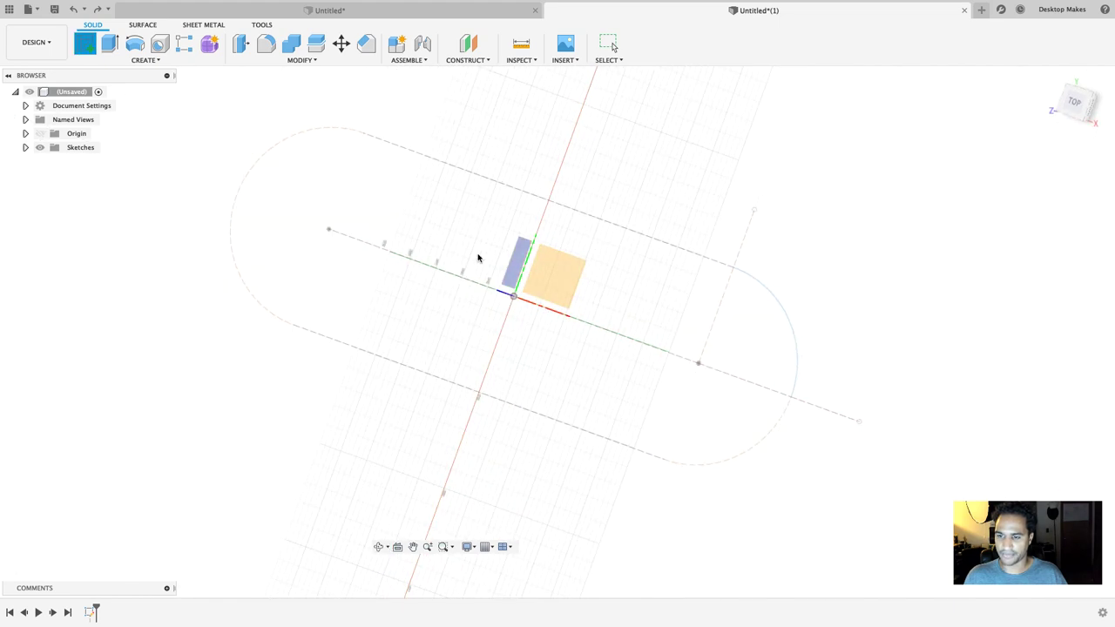
middle_click_drag(478, 254, 511, 266, "shift")
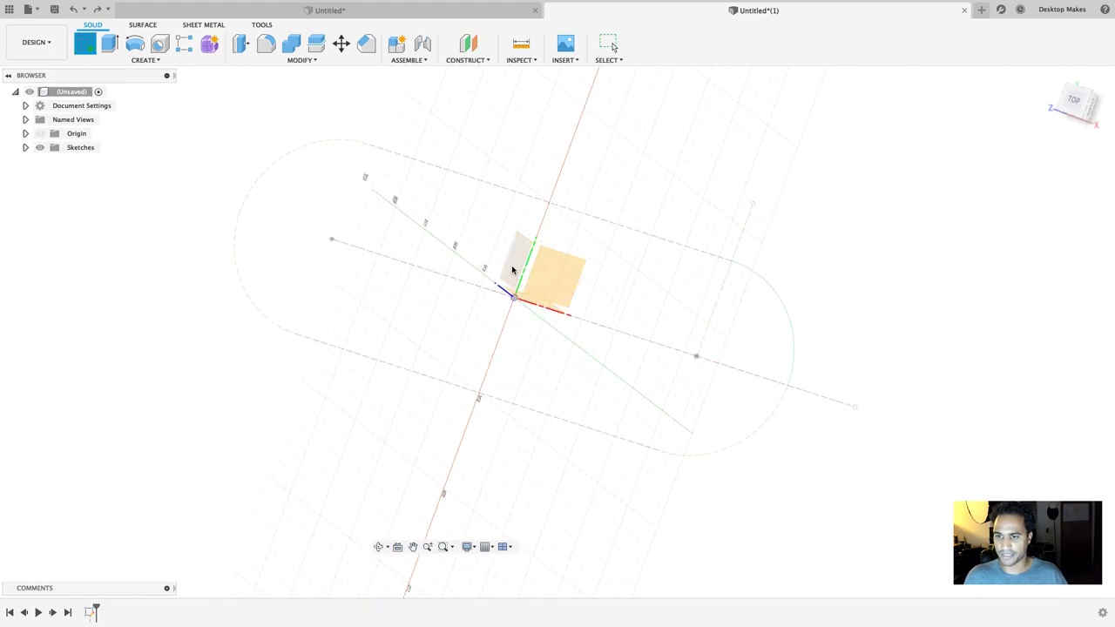
left_click(514, 271)
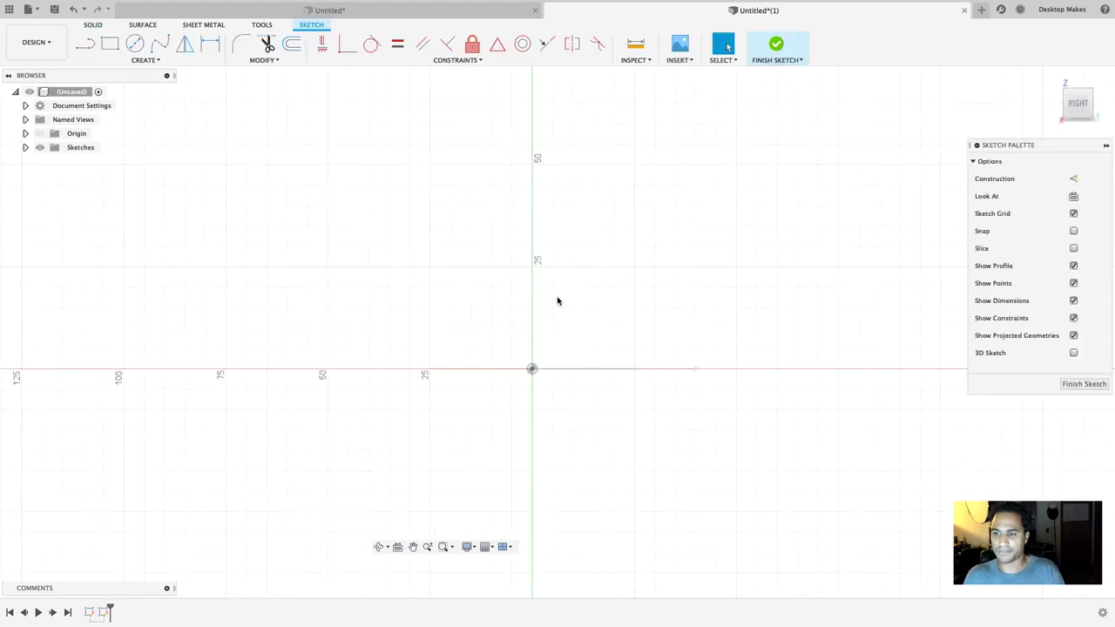
Step: Project the midpoint of the slot's upper straight edge into the sketch with Projection Link enabled
key("p")
mouse_move(563, 293)
middle_mouse_down("shift")
mouse_move(583, 284)
mouse_move(585, 305)
middle_mouse_up("shift")
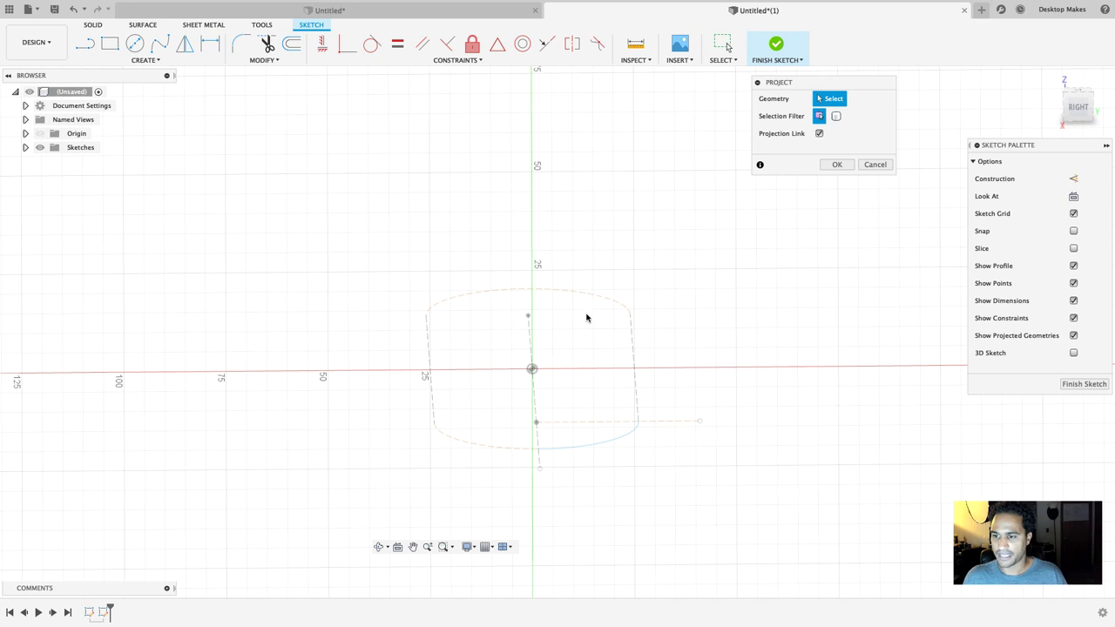
left_click(635, 391)
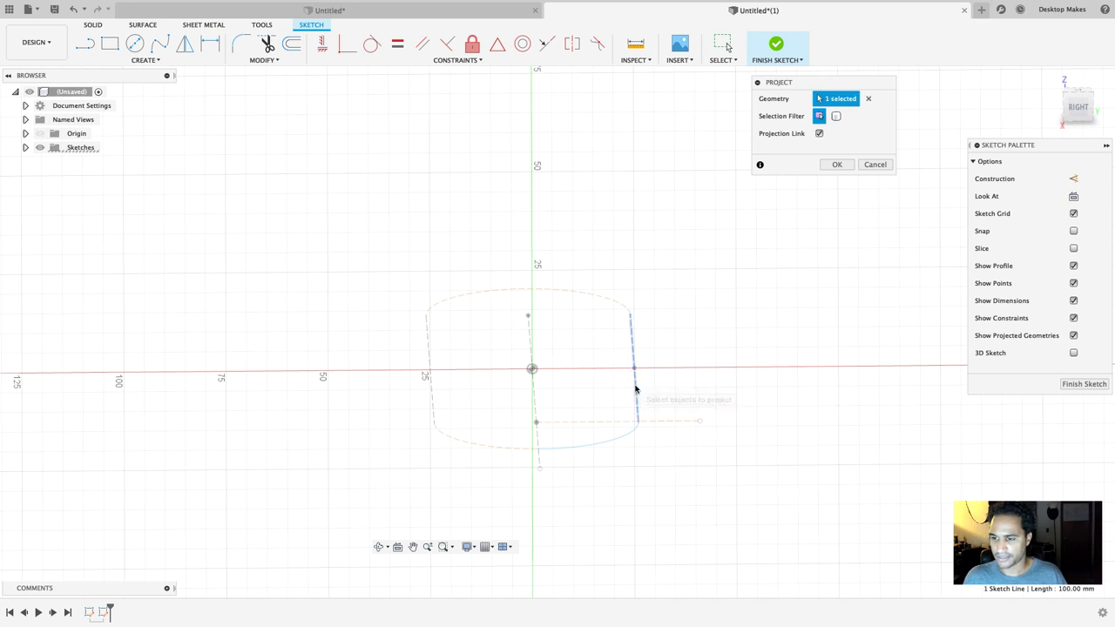
middle_click_drag(634, 373, 642, 378, "shift")
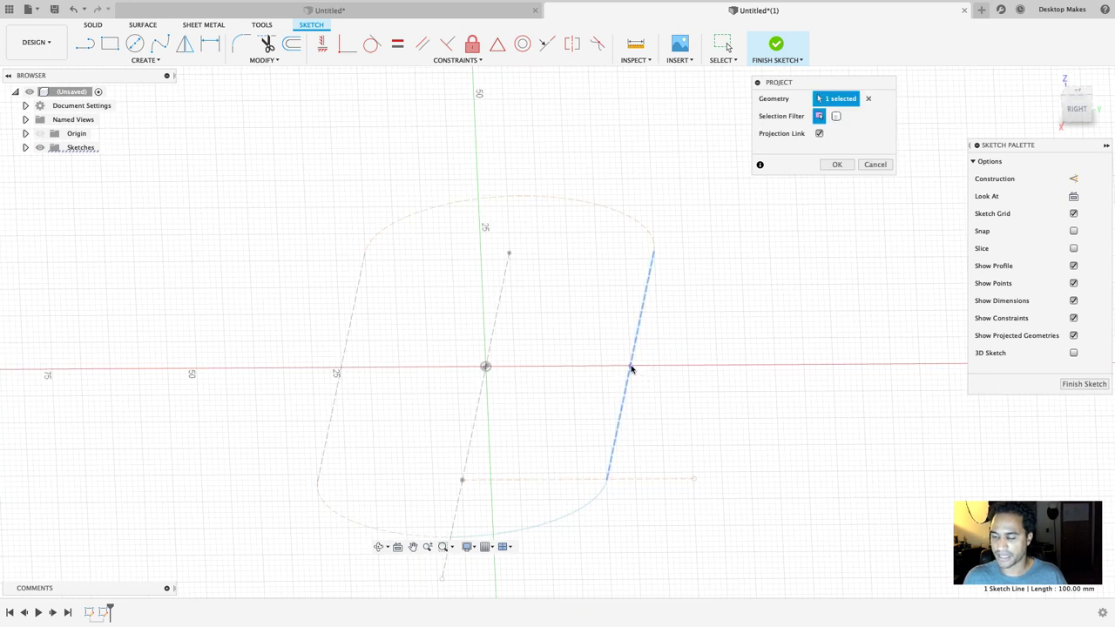
left_click(836, 165)
Step: Draw a two-point rectangle 10 mm wide and 5 mm high, outward and downward from the projected midpoint, and finish the sketch
left_click(187, 59)
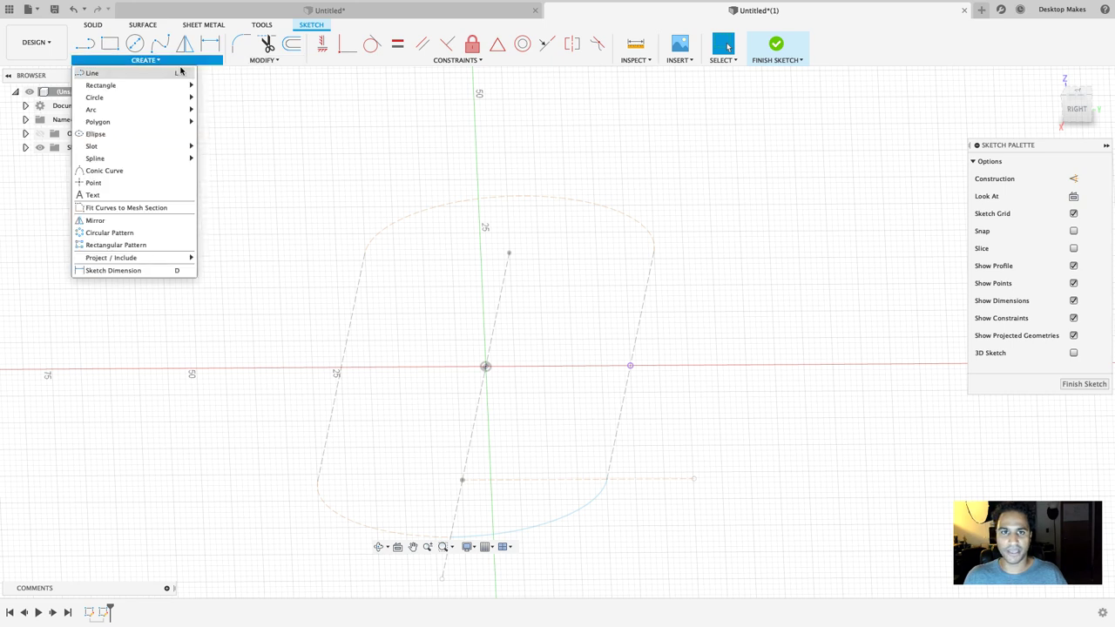
mouse_move(175, 85)
left_click(218, 86)
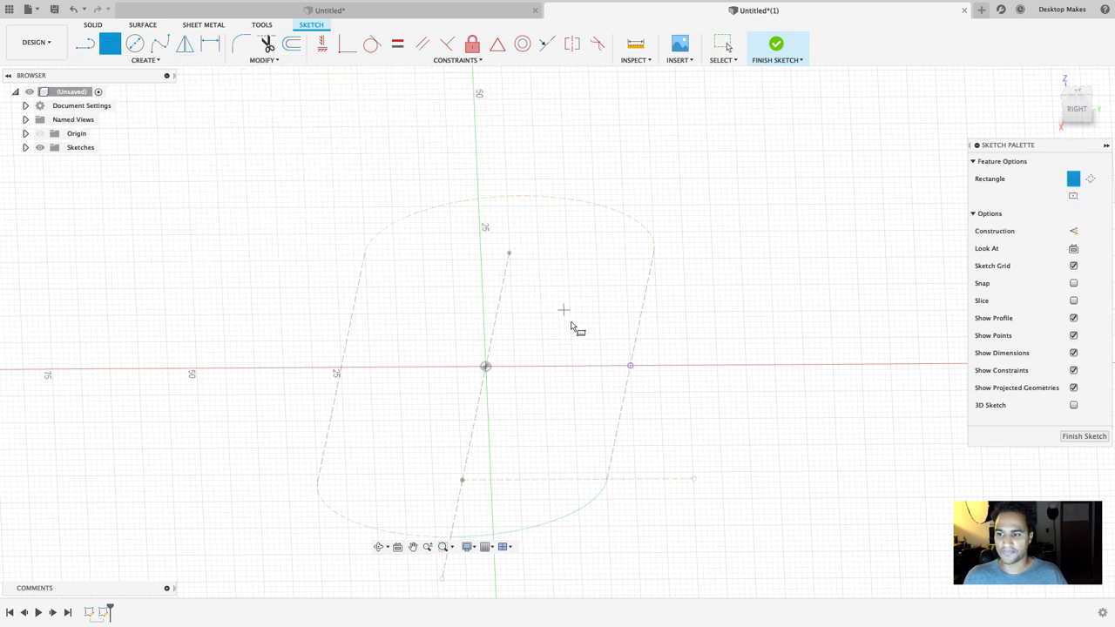
mouse_move(573, 326)
middle_mouse_down("shift")
mouse_move(707, 466)
mouse_move(666, 415)
middle_mouse_up("shift")
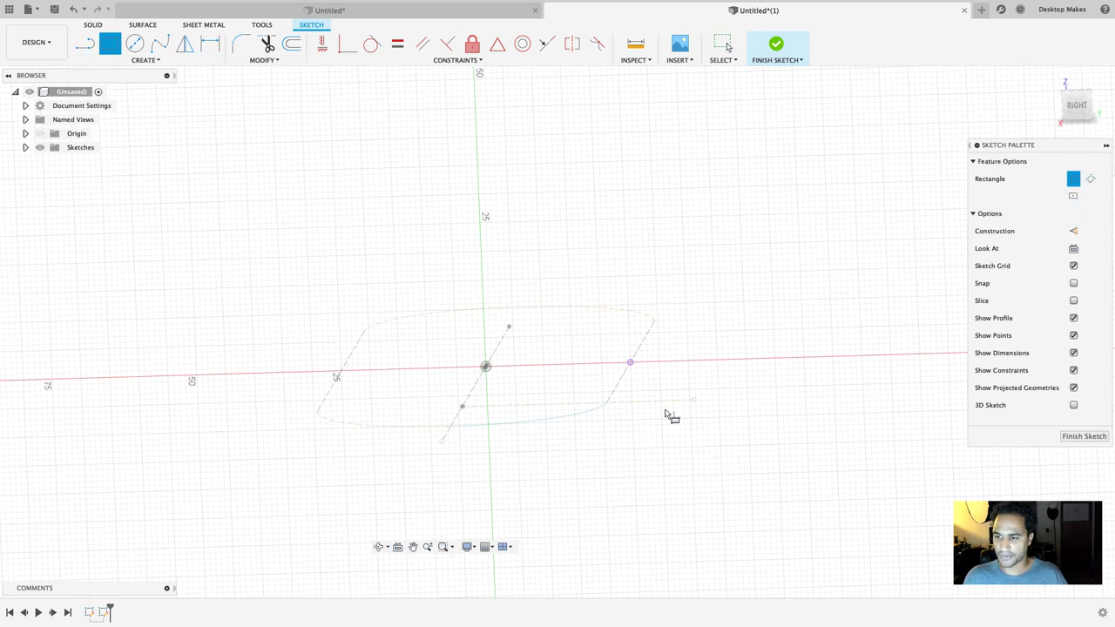
left_click(630, 363)
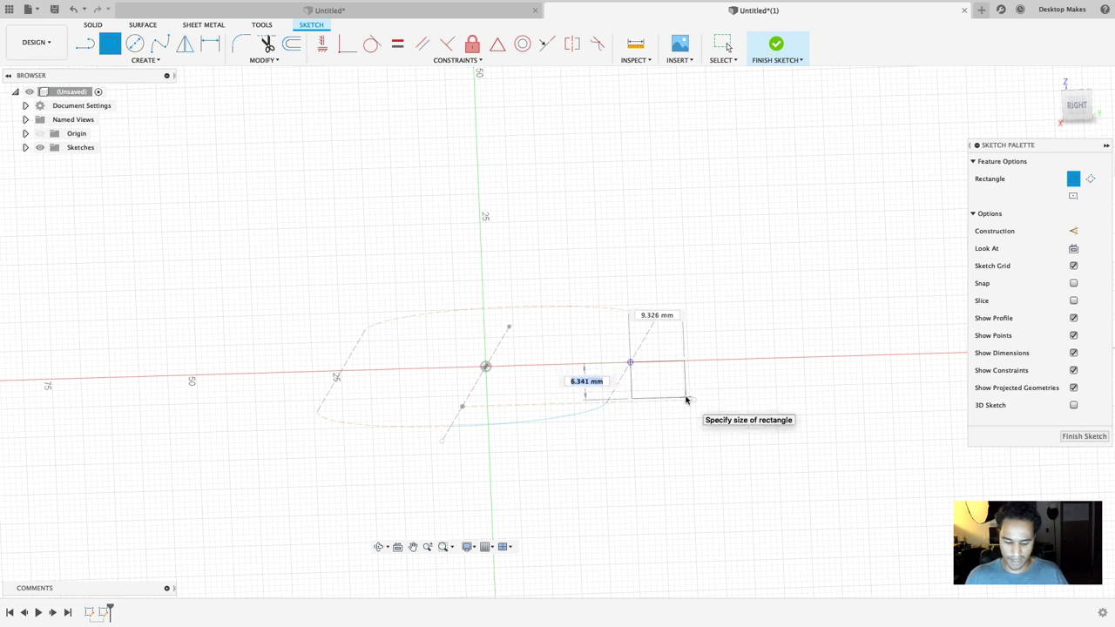
type("5")
key("Tab")
type("10")
key("Tab")
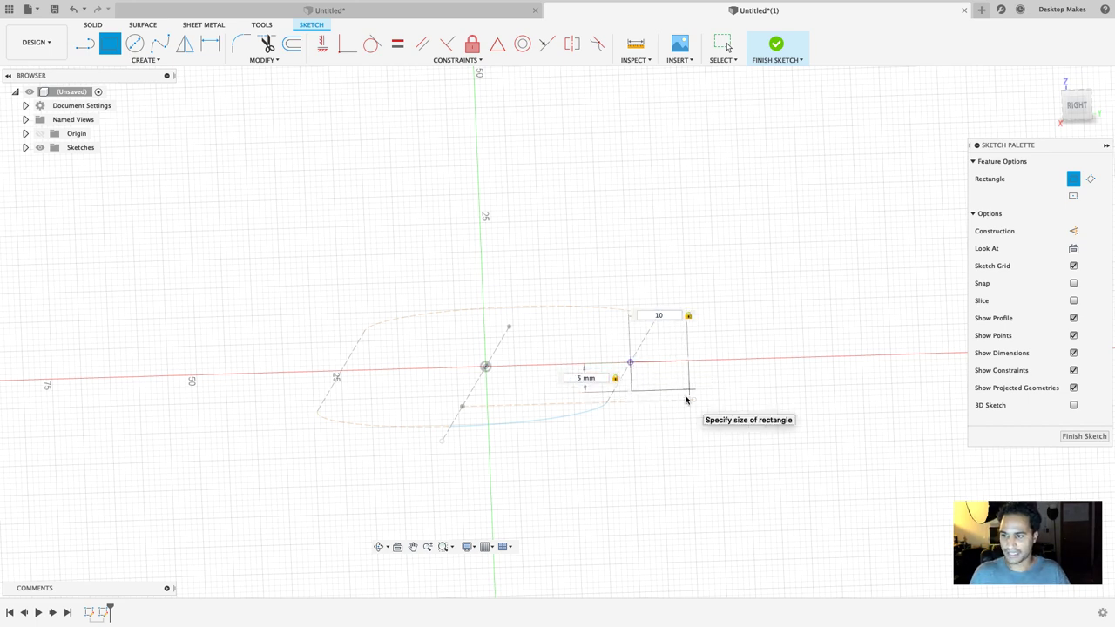
key("Return")
key("Escape")
scroll(687, 399, "up", 5)
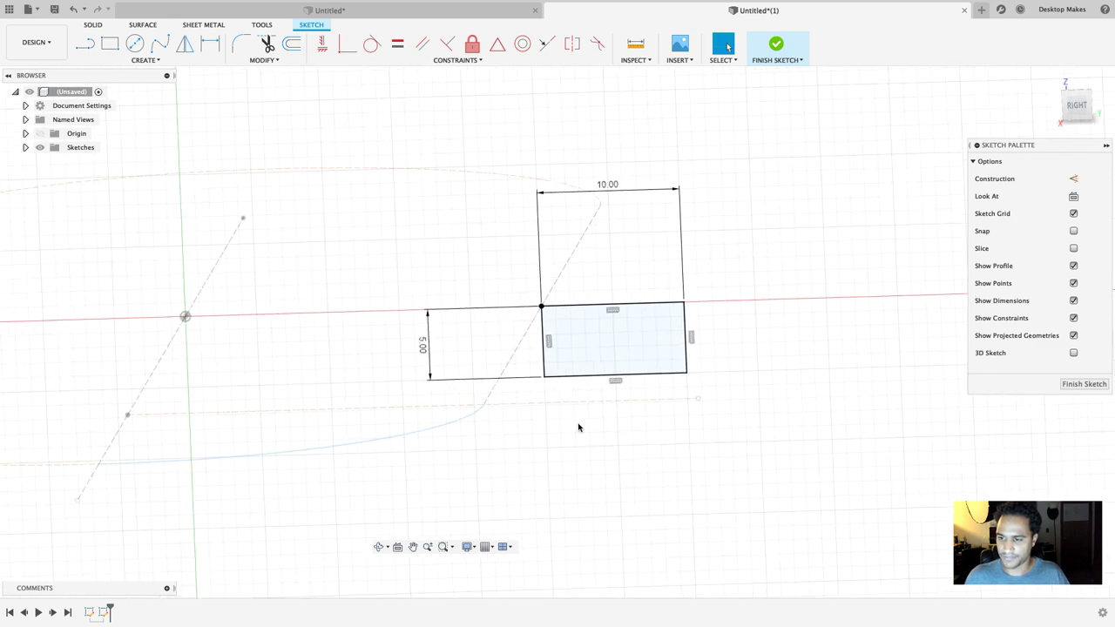
mouse_move(578, 427)
middle_mouse_down("shift")
mouse_move(633, 418)
mouse_move(637, 455)
mouse_move(623, 294)
middle_mouse_up("shift")
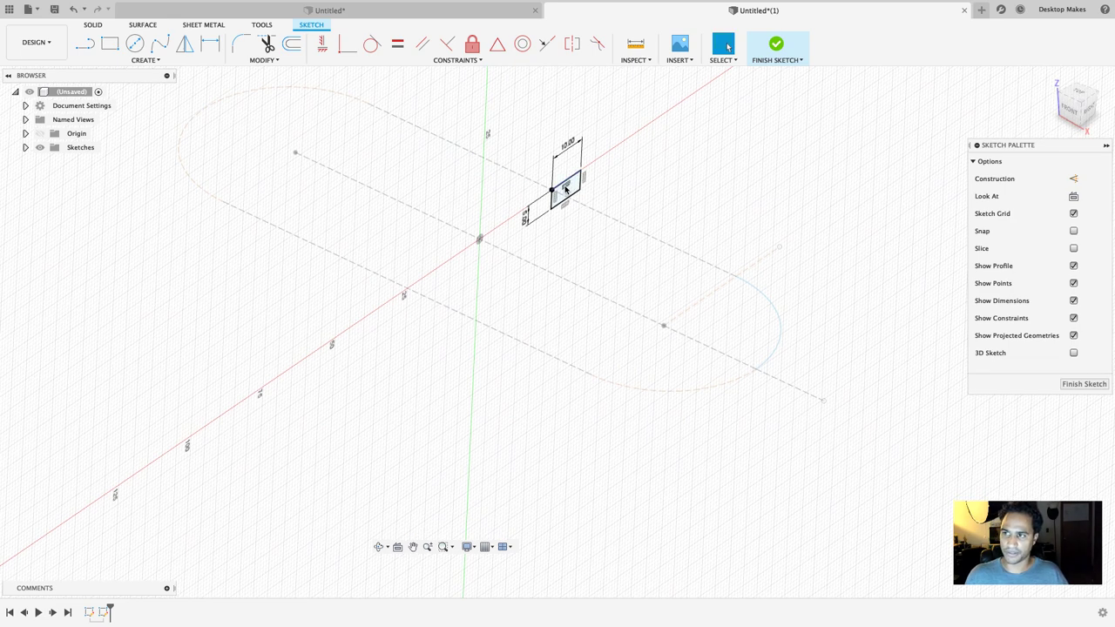
left_click(776, 45)
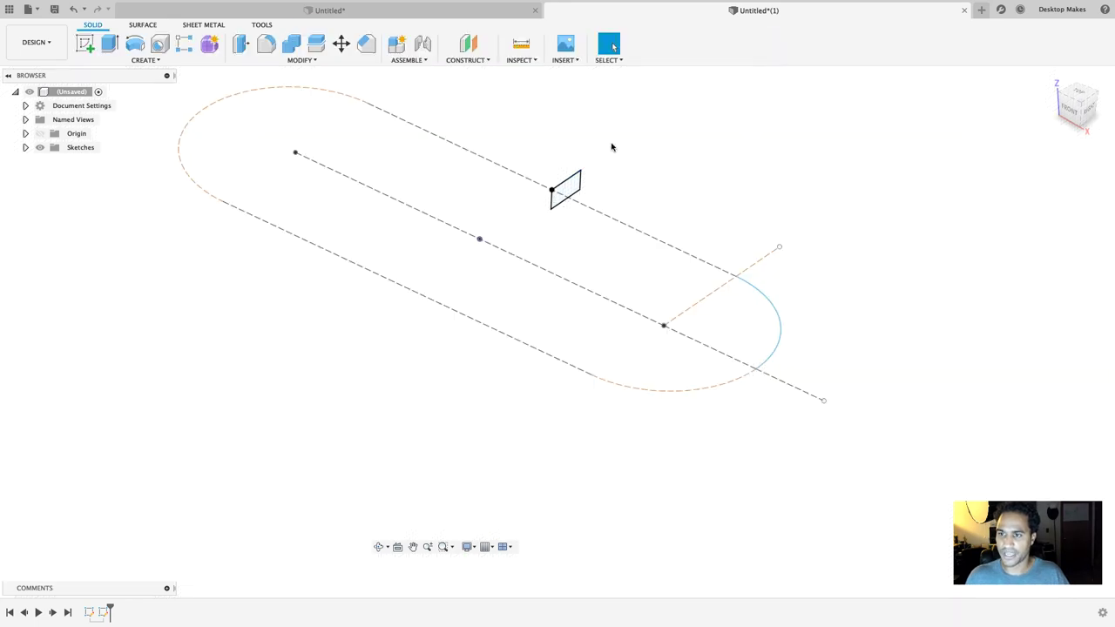
Step: Create a sketch on the vertical XZ origin plane and project the slot's solid quarter arc into it
left_click(85, 43)
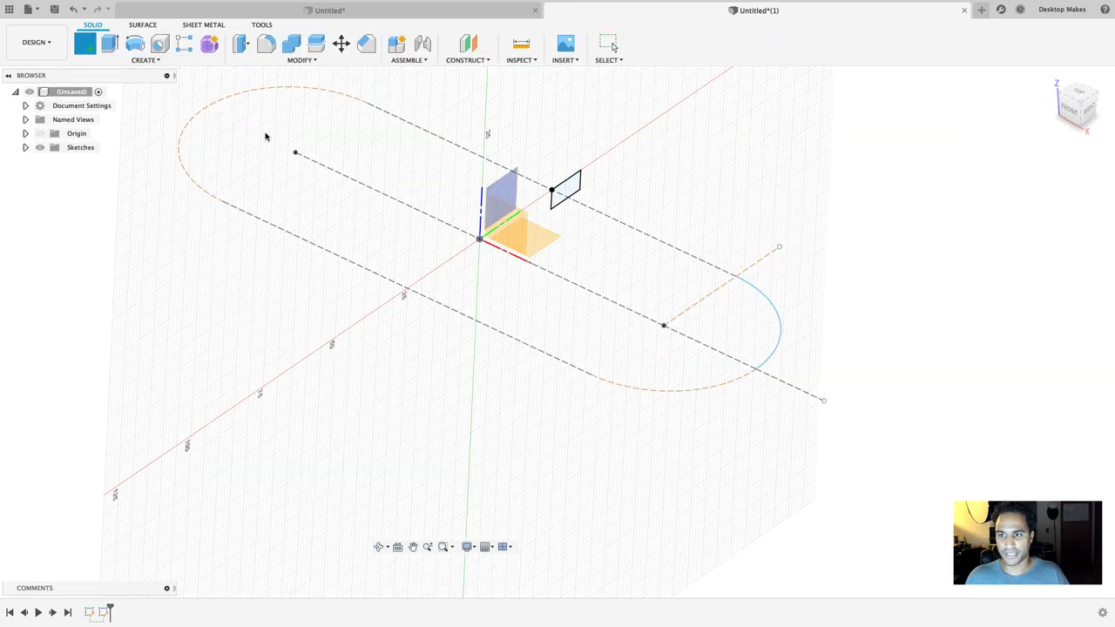
left_click(511, 225)
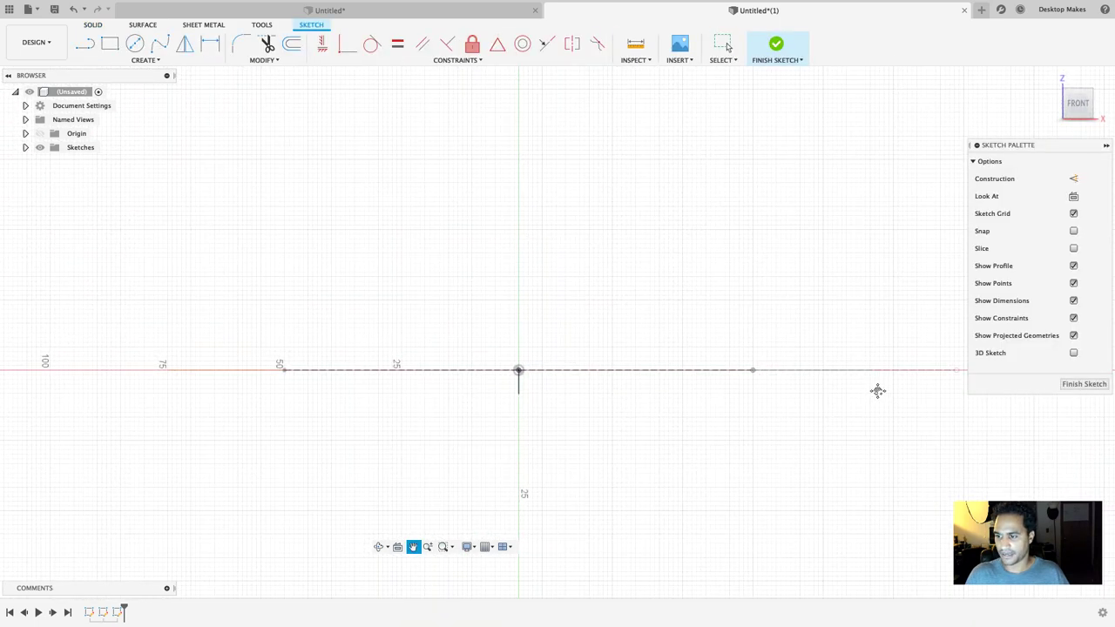
mouse_move(604, 326)
middle_mouse_down("shift")
mouse_move(600, 358)
mouse_move(649, 337)
middle_mouse_up("shift")
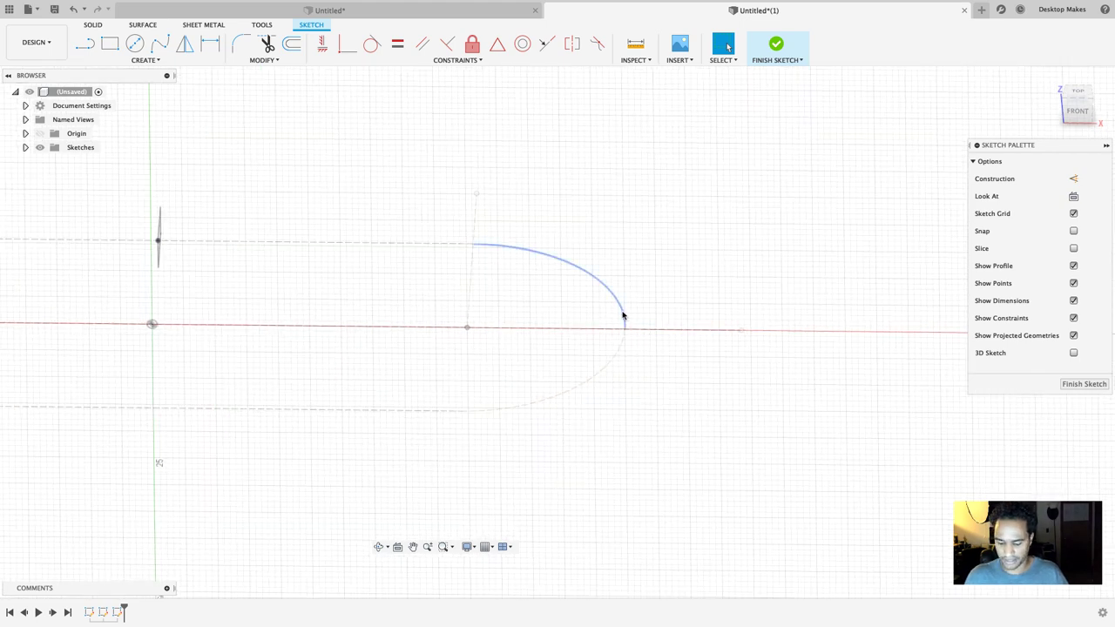
key("p")
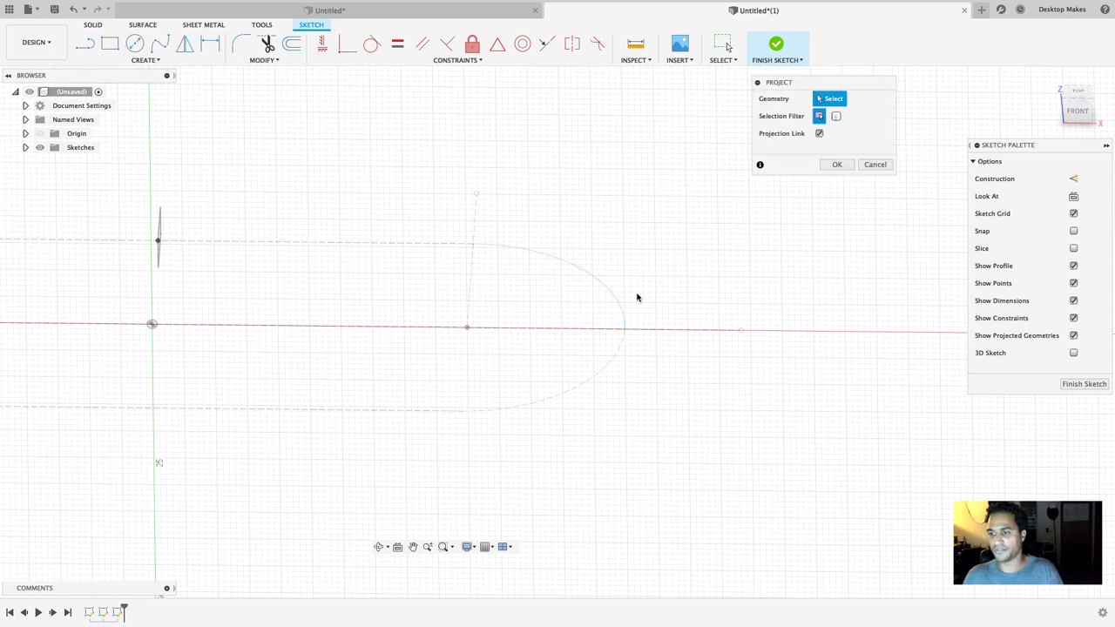
left_click(613, 297)
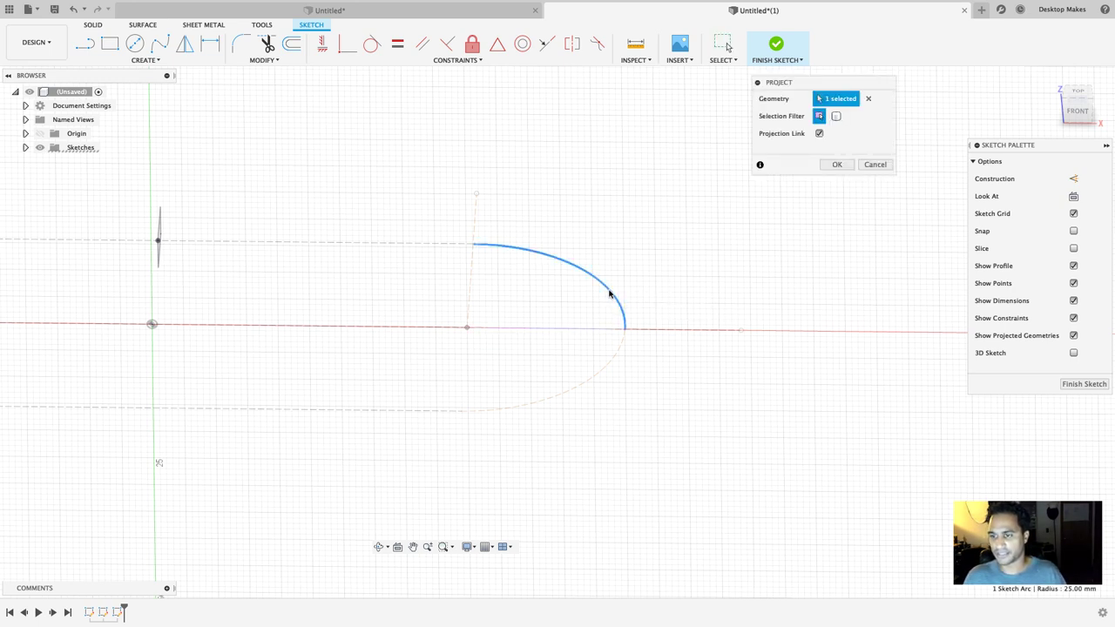
left_click(838, 165)
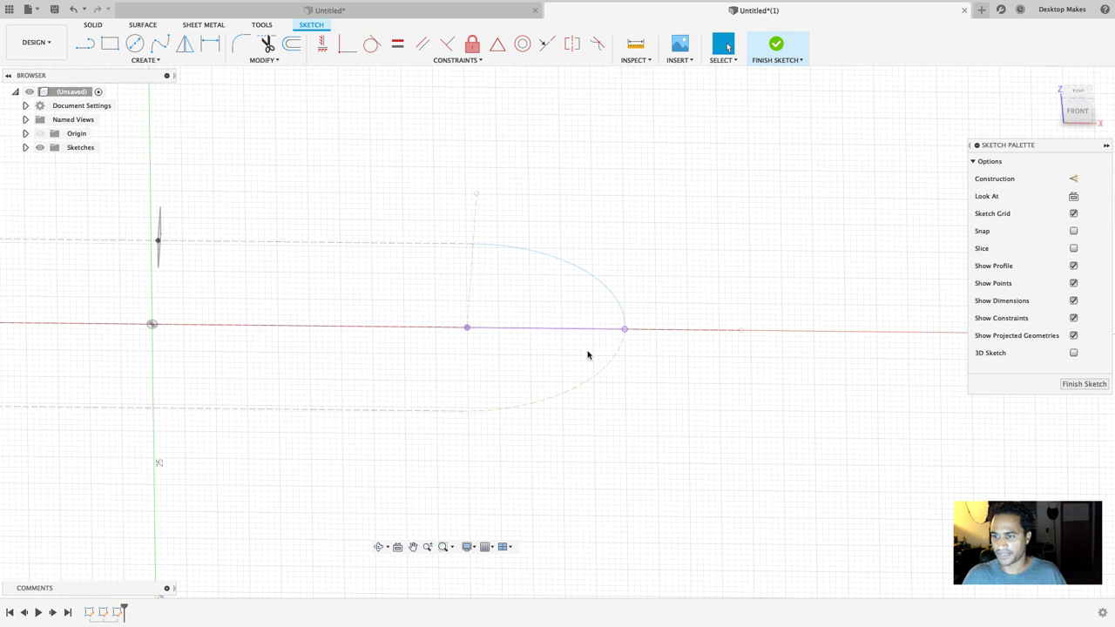
Step: Draw a closed four-line profile from the arc's endpoint: inner edge about 2 mm down, base about 4.3 mm outward, taller outer edge, sloped top
scroll(598, 348, "up", 5)
mouse_move(724, 286)
middle_mouse_down()
mouse_move(661, 377)
mouse_move(618, 374)
middle_mouse_up()
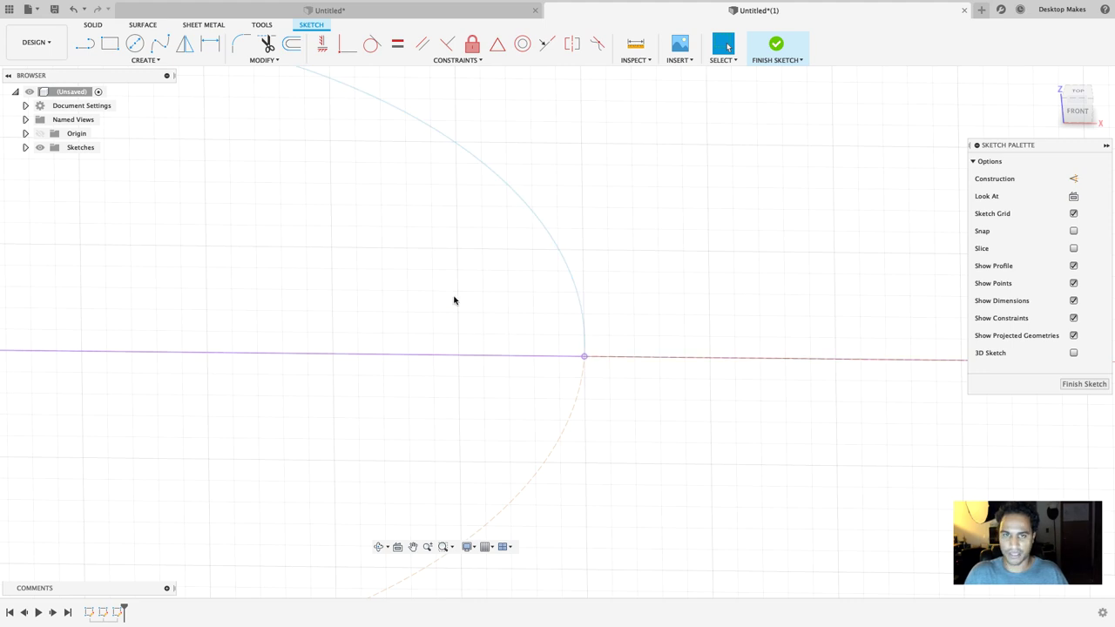
key("l")
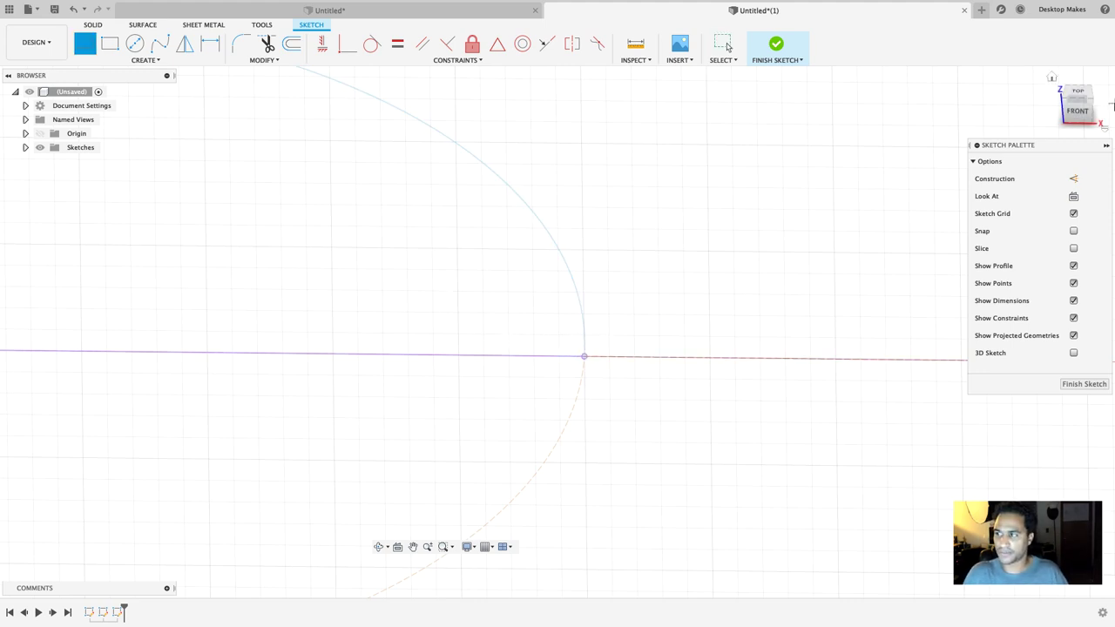
left_click(1094, 114)
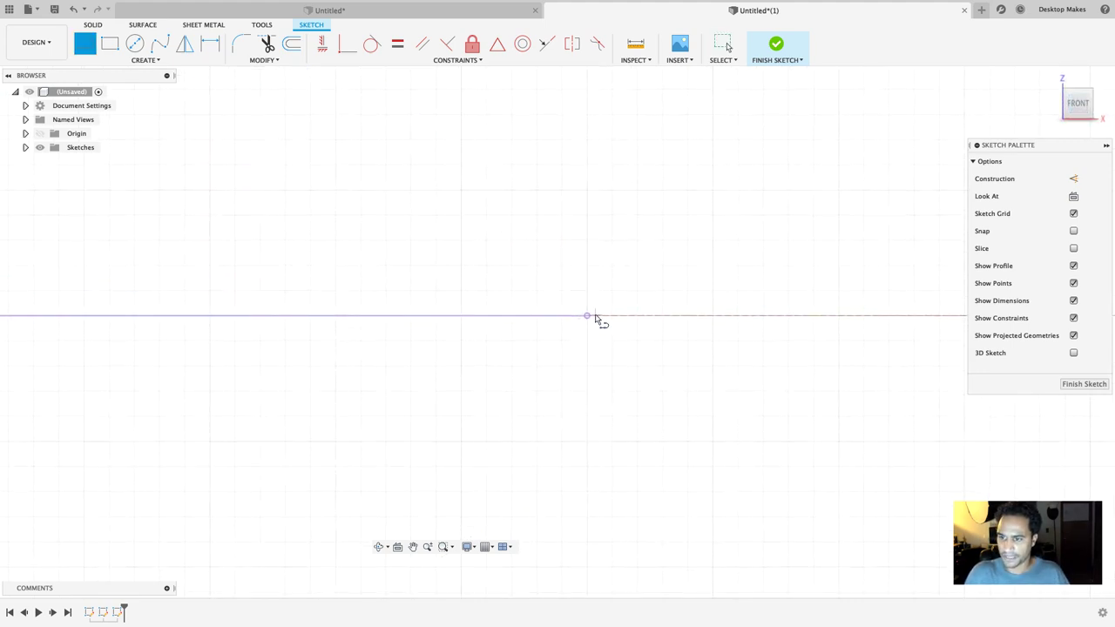
left_click(587, 316)
left_click(586, 366)
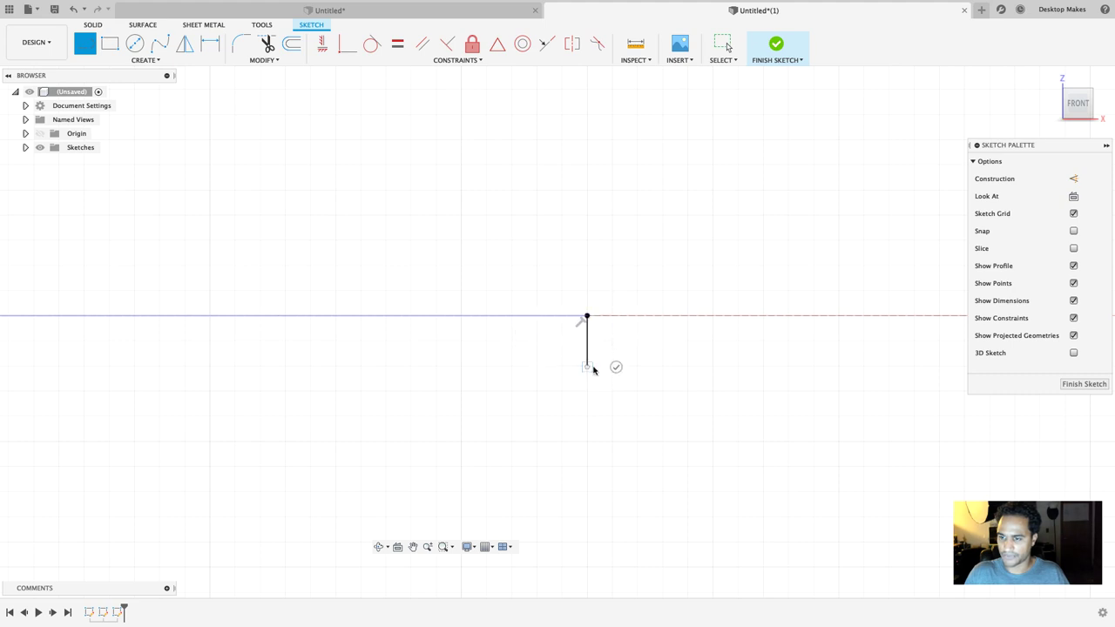
left_click(694, 366)
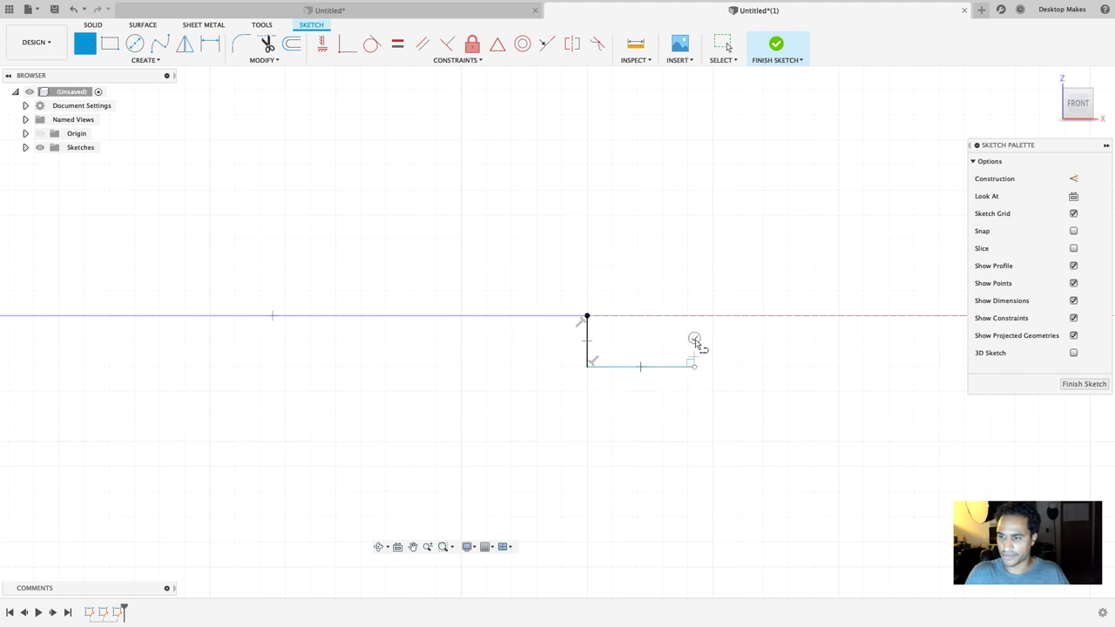
left_click(694, 246)
left_click(588, 316)
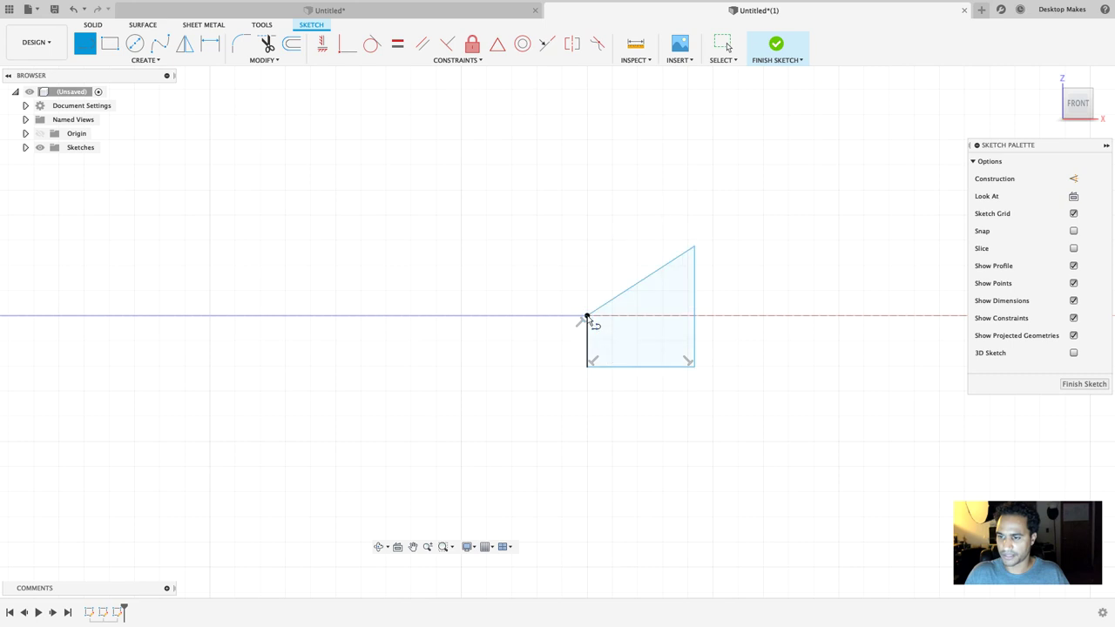
Step: Dimension the profile's short inner vertical edge to 5 mm and its bottom edge to 10 mm
key("r")
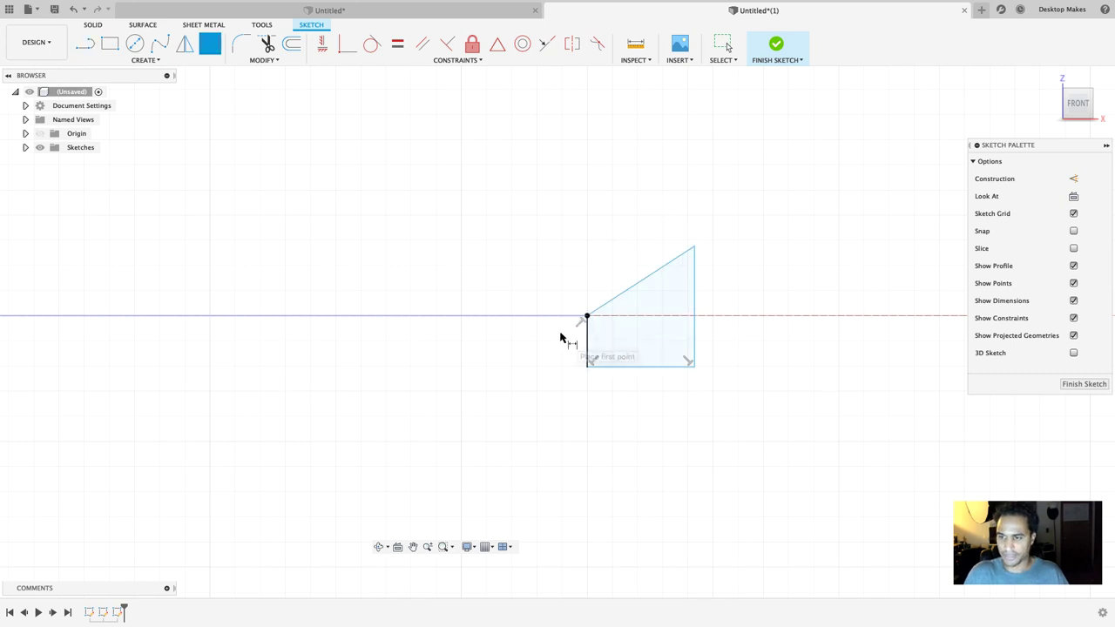
key("d")
left_click(587, 350)
left_click(564, 351)
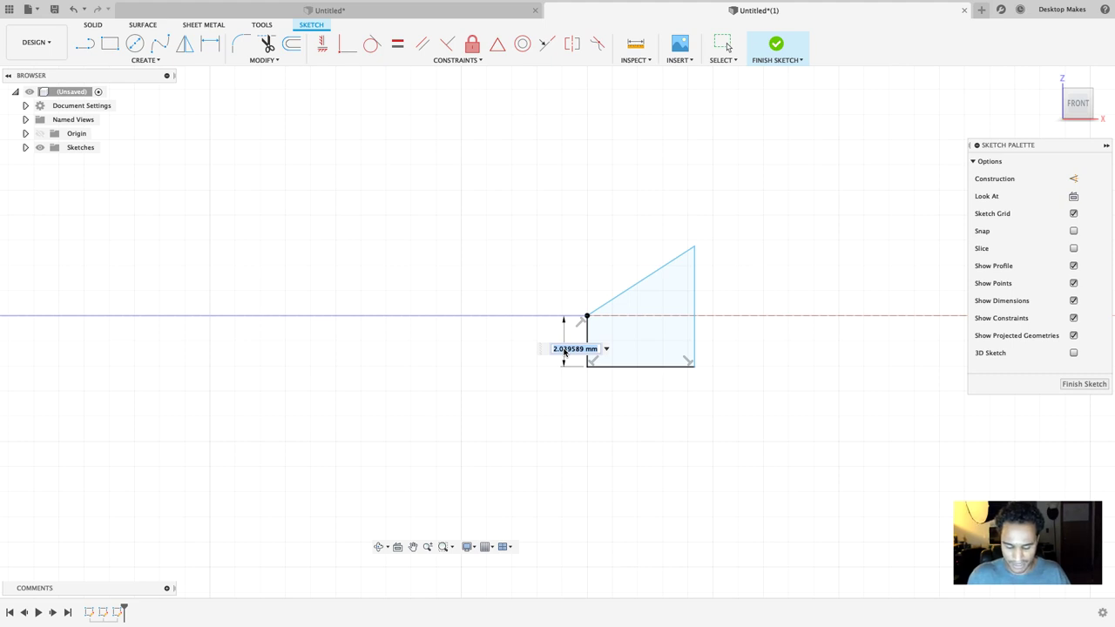
type("5")
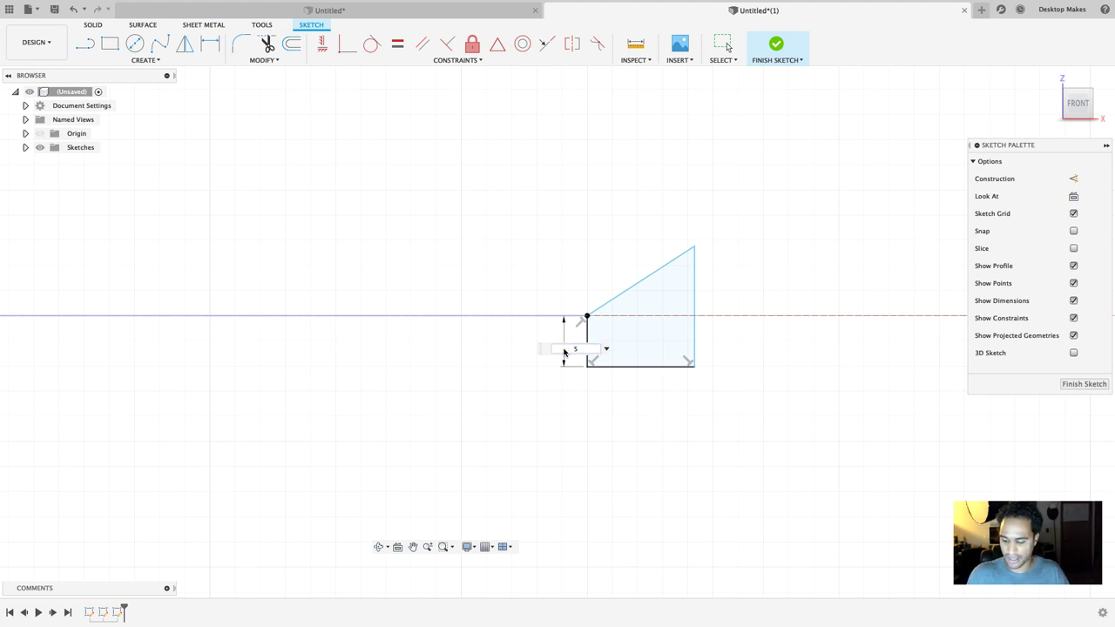
key("Return")
left_click(626, 440)
left_click(639, 473)
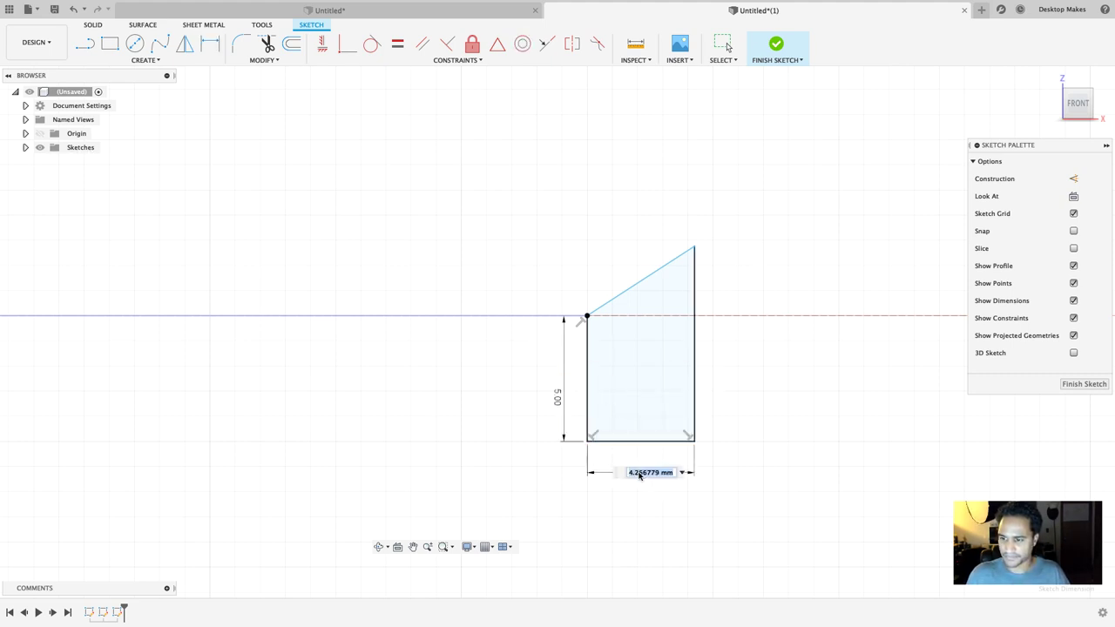
type("10")
key("Return")
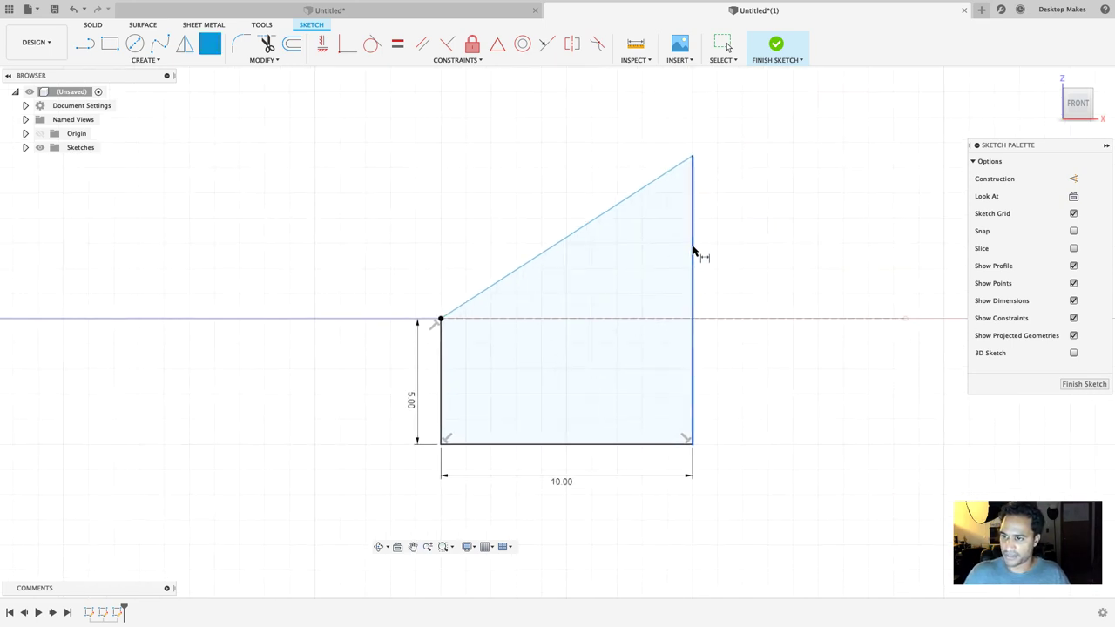
Step: Dimension the profile's outer vertical edge to 12 mm and finish the sketch
left_click(694, 253)
left_click(732, 248)
type("12")
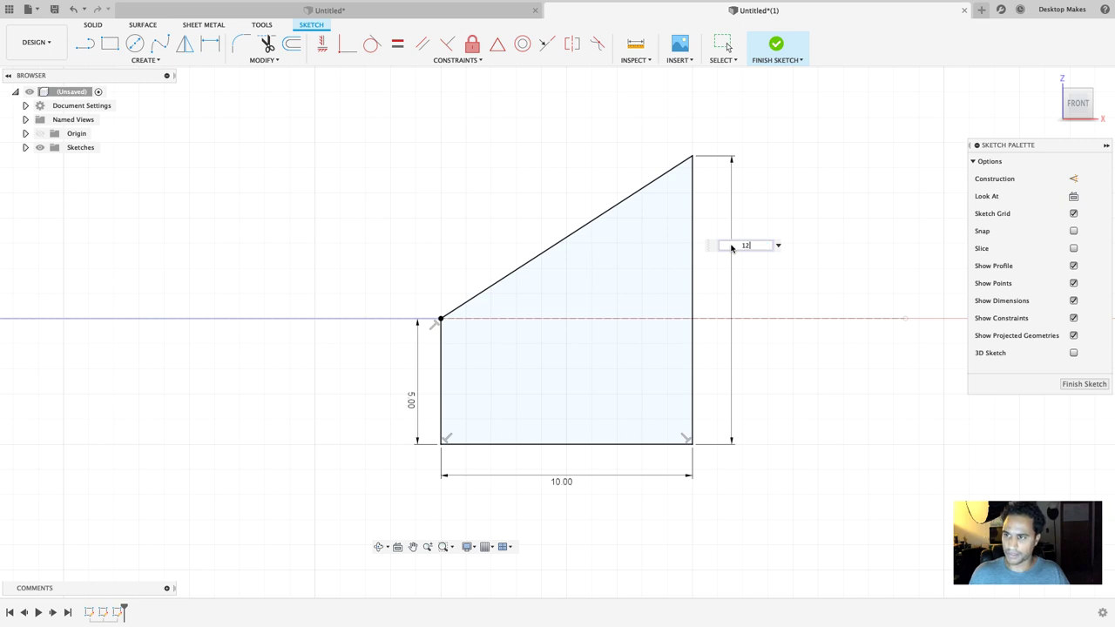
key("Return")
key("Escape")
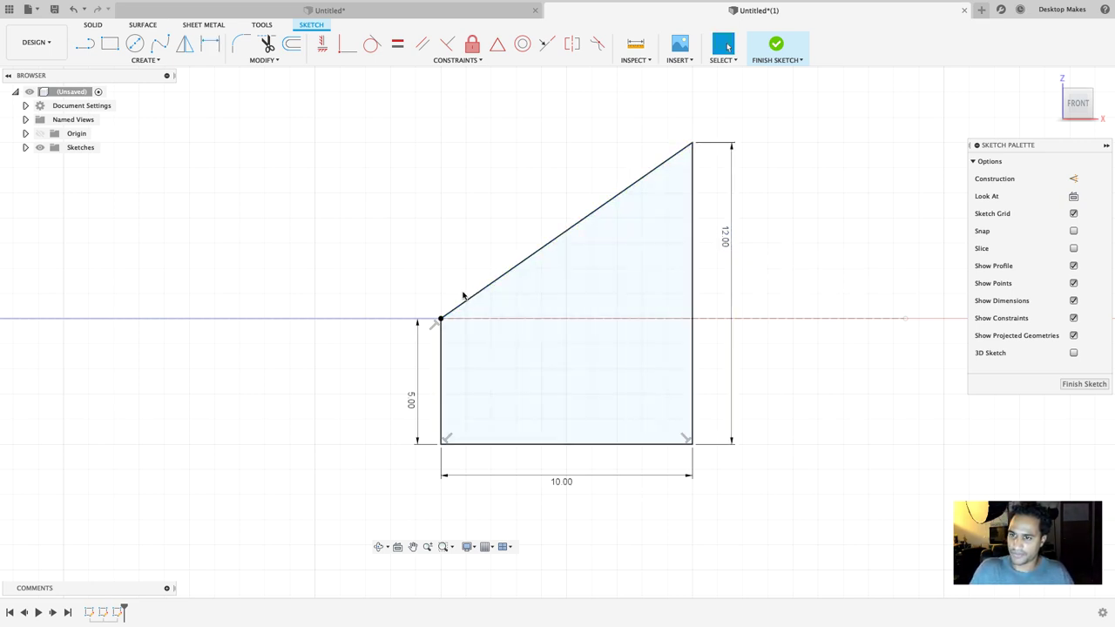
scroll(394, 401, "down", 3)
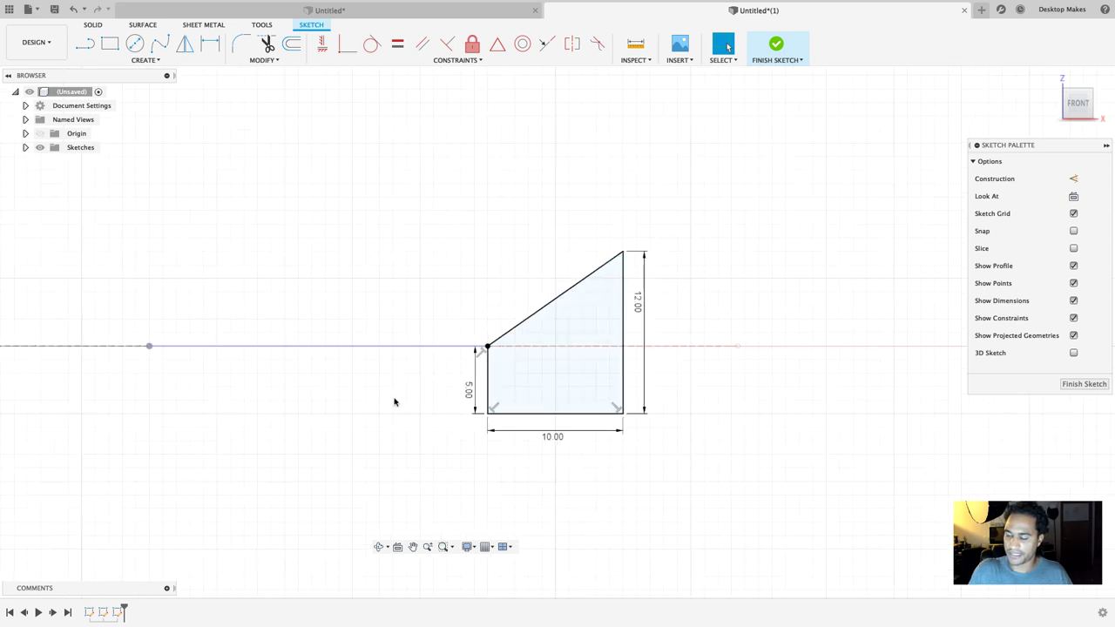
left_click(775, 54)
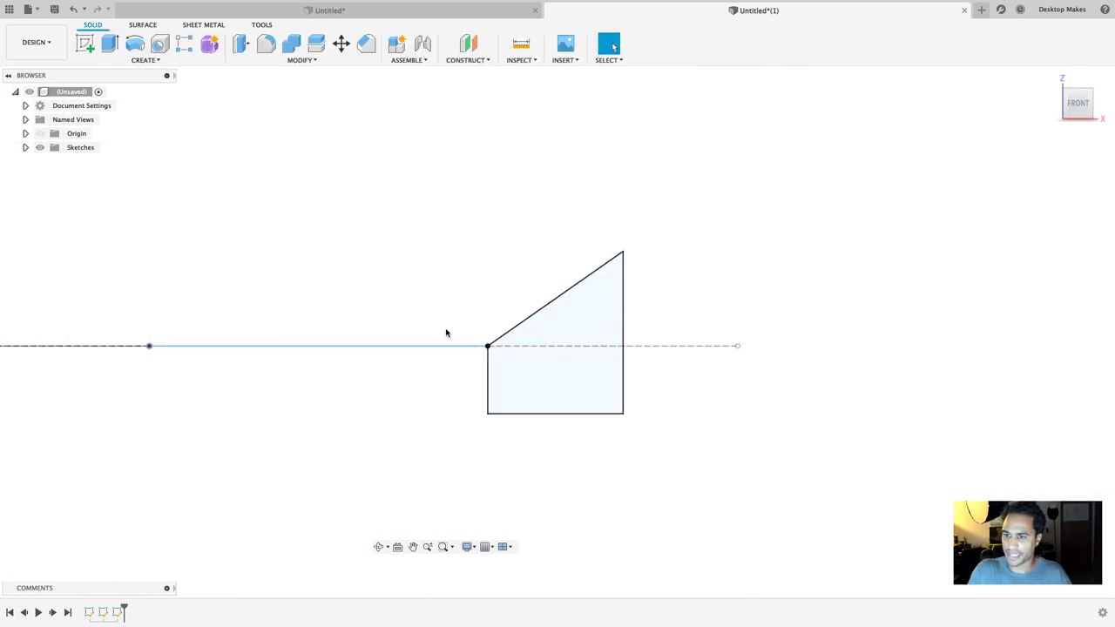
Step: Extrude the rectangular profile as a new body, with extent To Object, up to the point where the straight slot edge meets the quarter arc
mouse_move(266, 284)
middle_mouse_down("shift")
mouse_move(254, 301)
mouse_move(257, 288)
mouse_move(435, 398)
mouse_move(511, 416)
mouse_move(496, 352)
mouse_move(389, 366)
middle_mouse_up("shift")
scroll(257, 284, "down", 5)
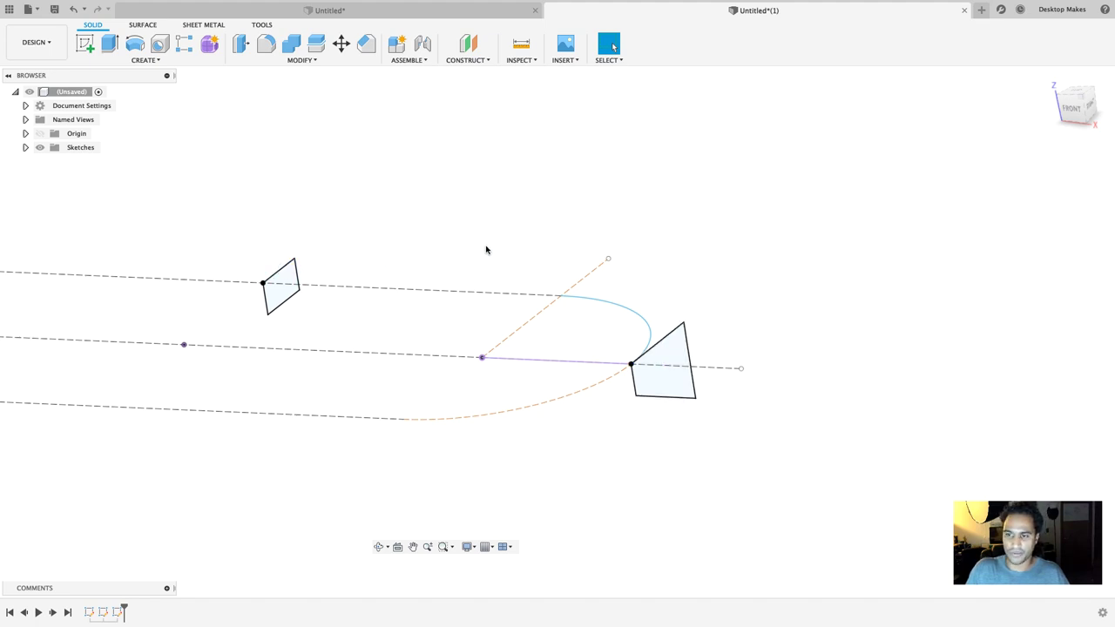
middle_click_drag(345, 301, 406, 322, "shift")
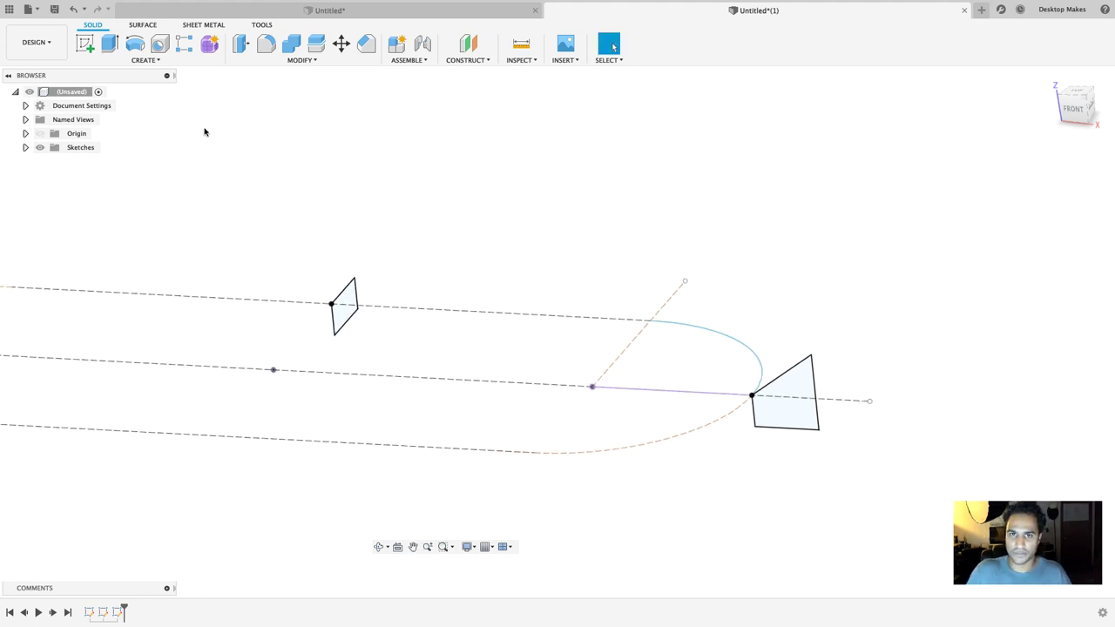
left_click(139, 60)
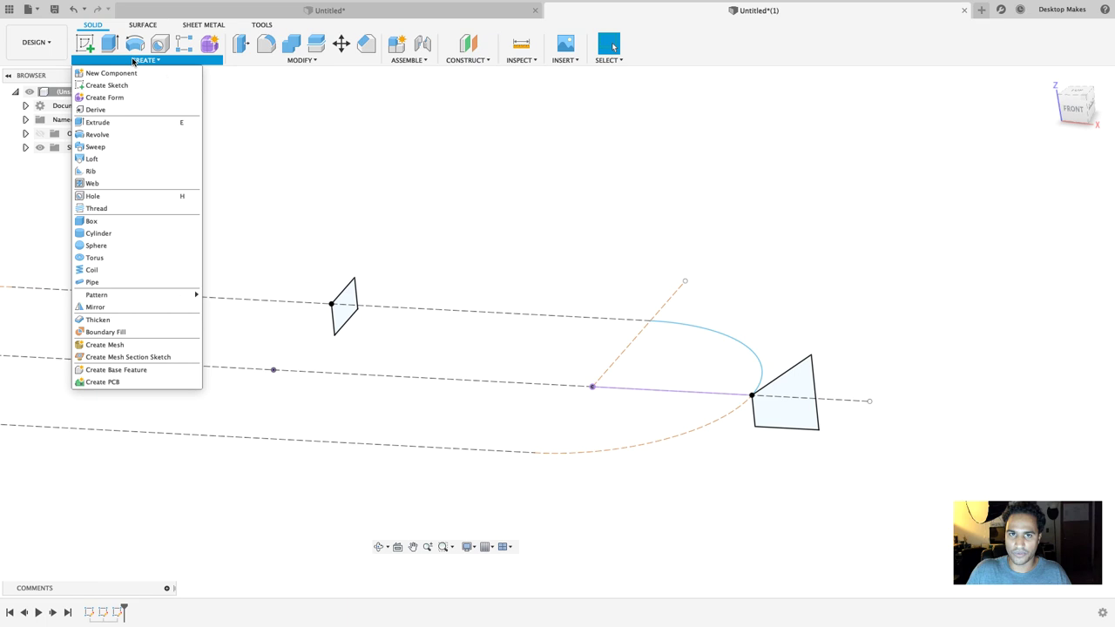
left_click(128, 122)
left_click(342, 315)
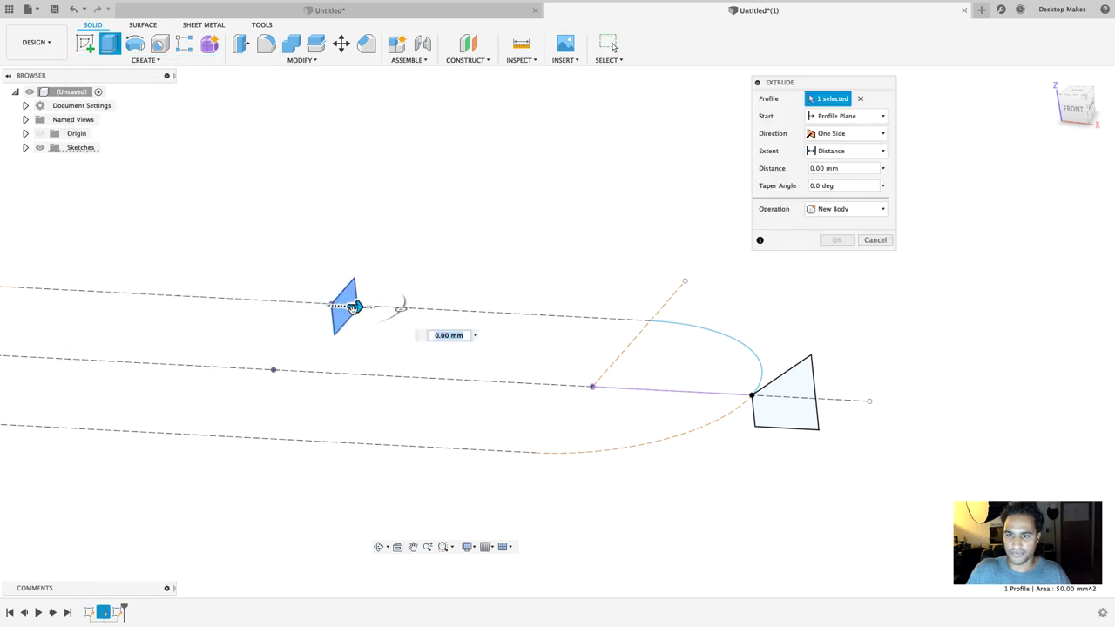
left_click_drag(353, 307, 498, 312)
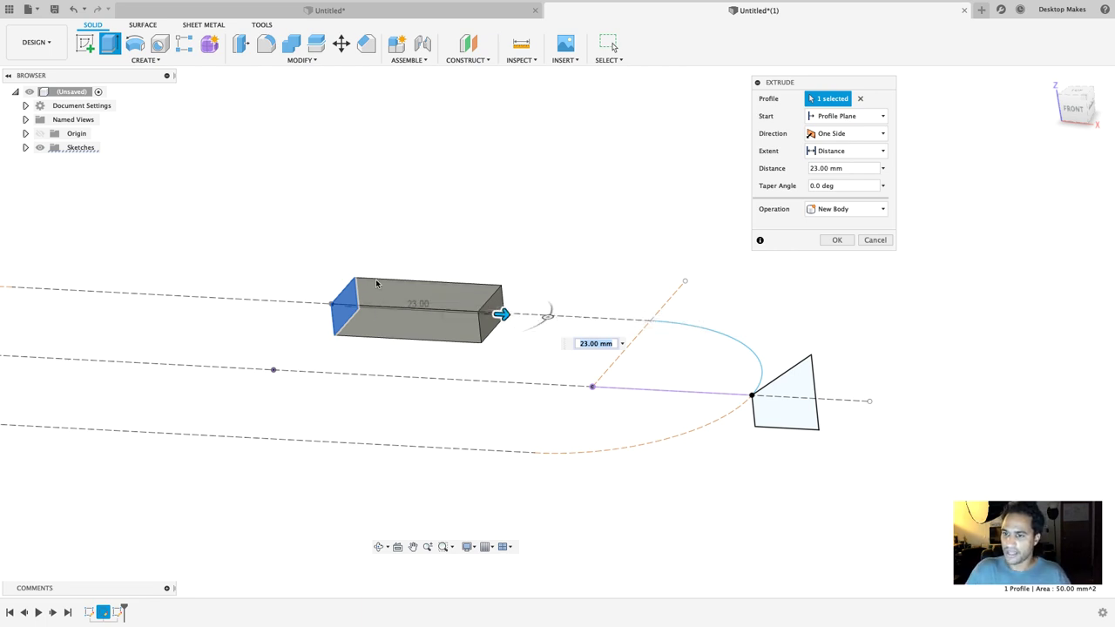
left_click_drag(829, 87, 750, 89)
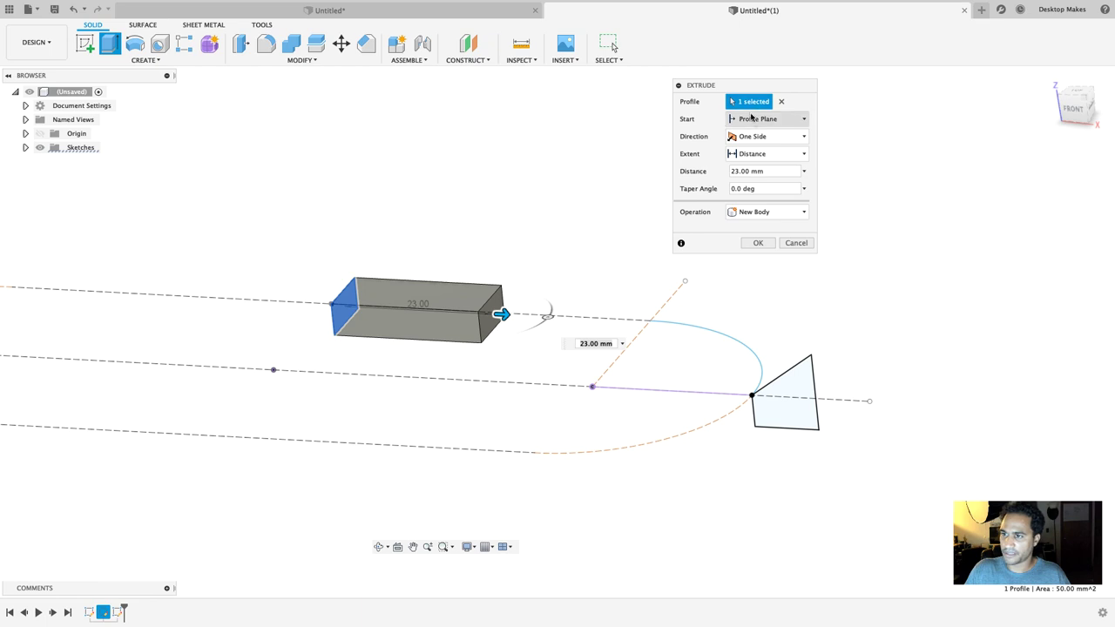
left_click(751, 155)
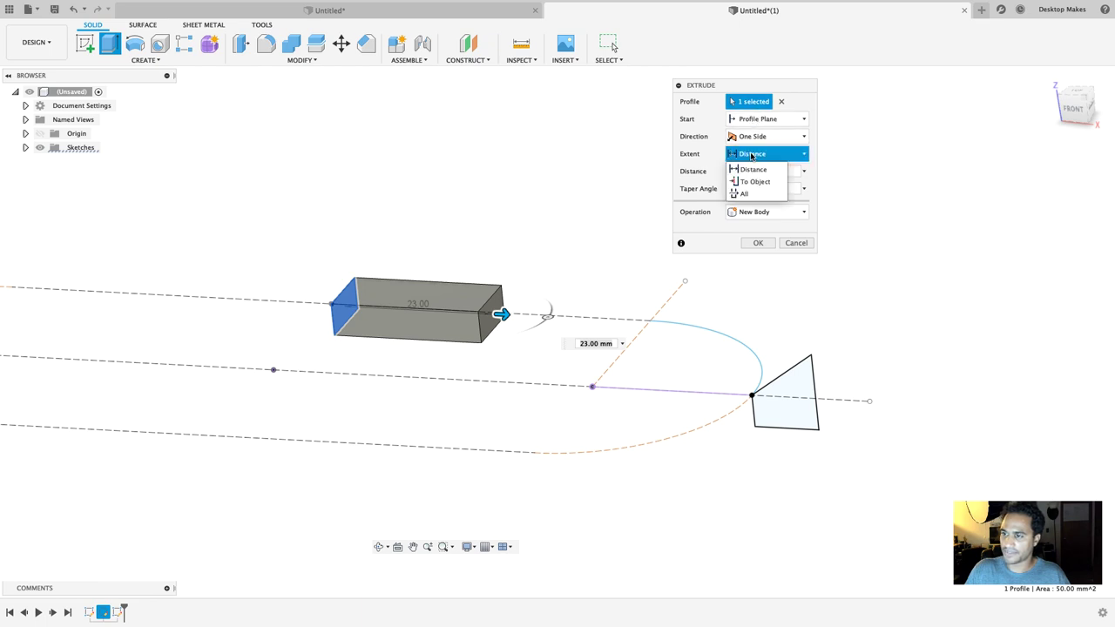
left_click(753, 182)
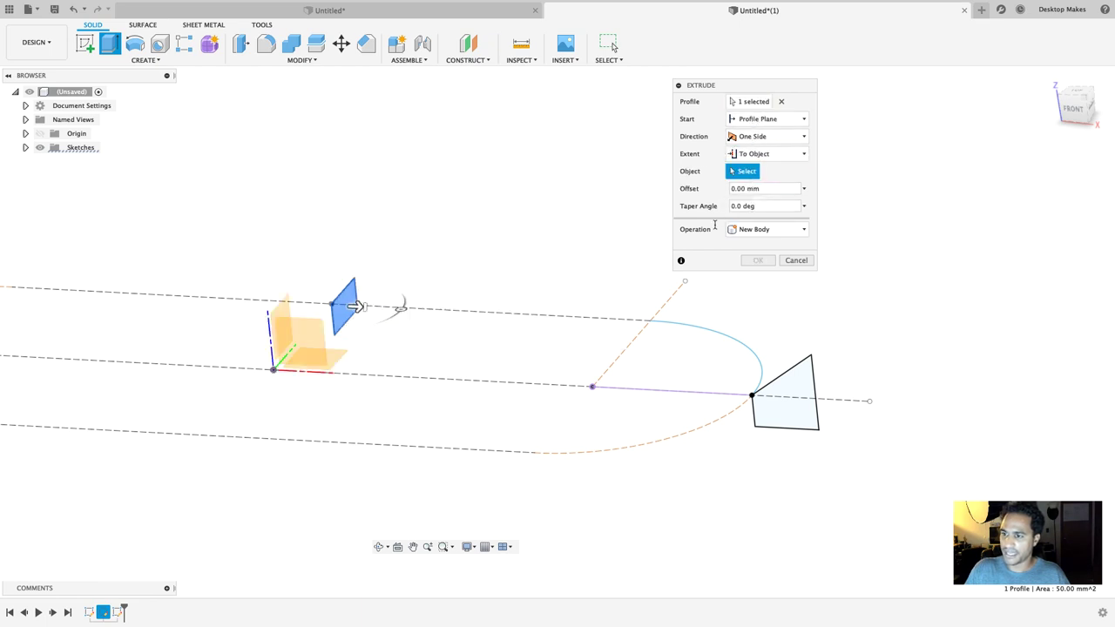
left_click(651, 323)
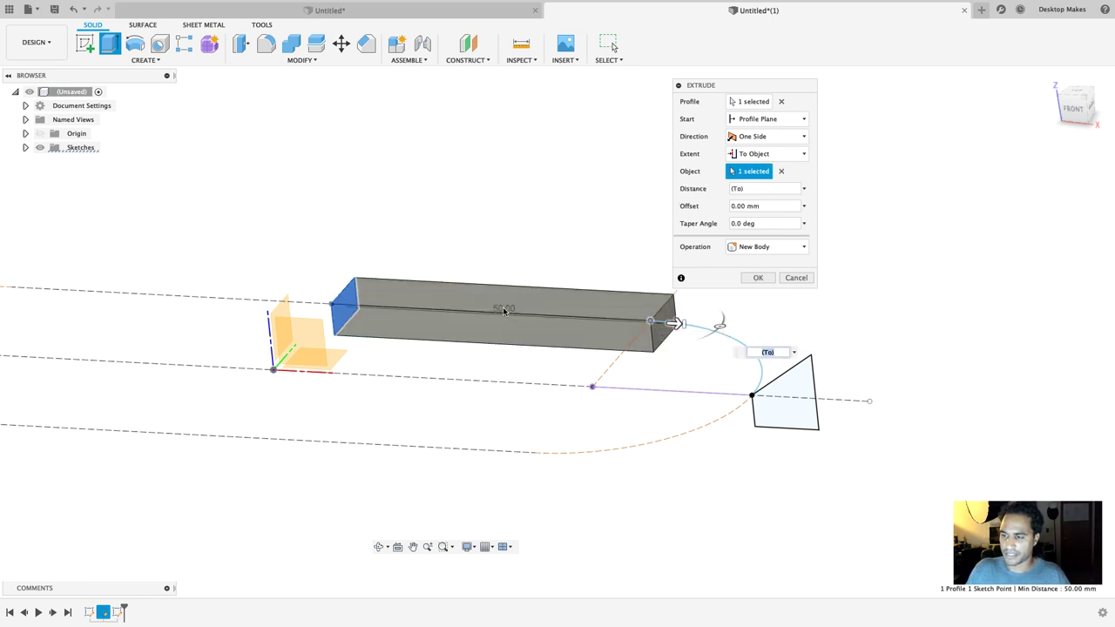
left_click(759, 279)
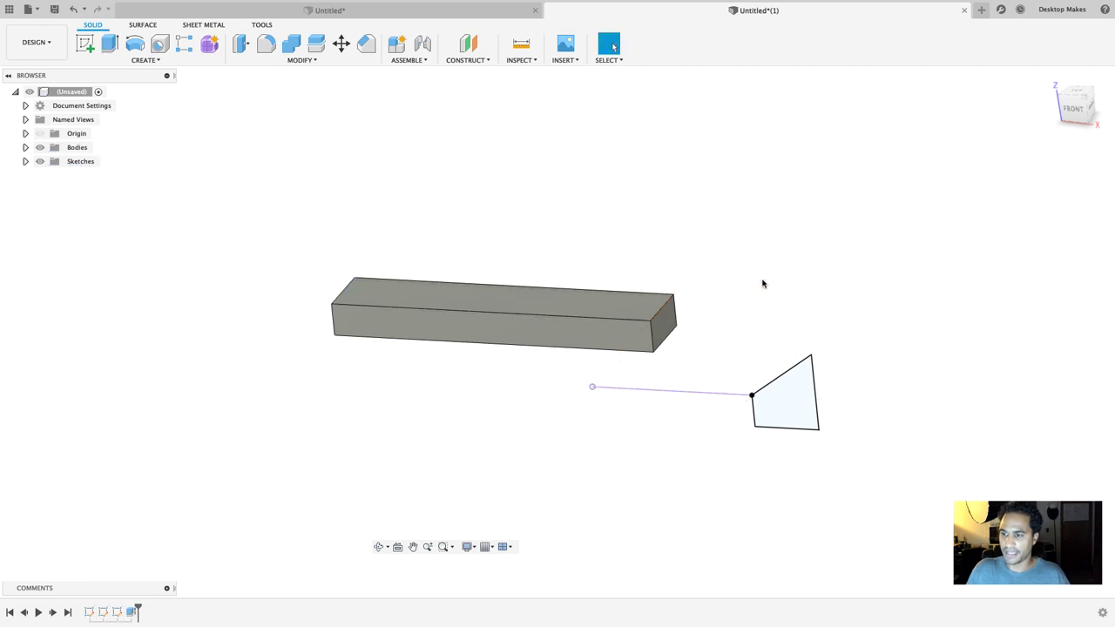
Step: Start a Loft from the extruded bar's end face near the arc to the four-sided sketch profile
left_click(145, 61)
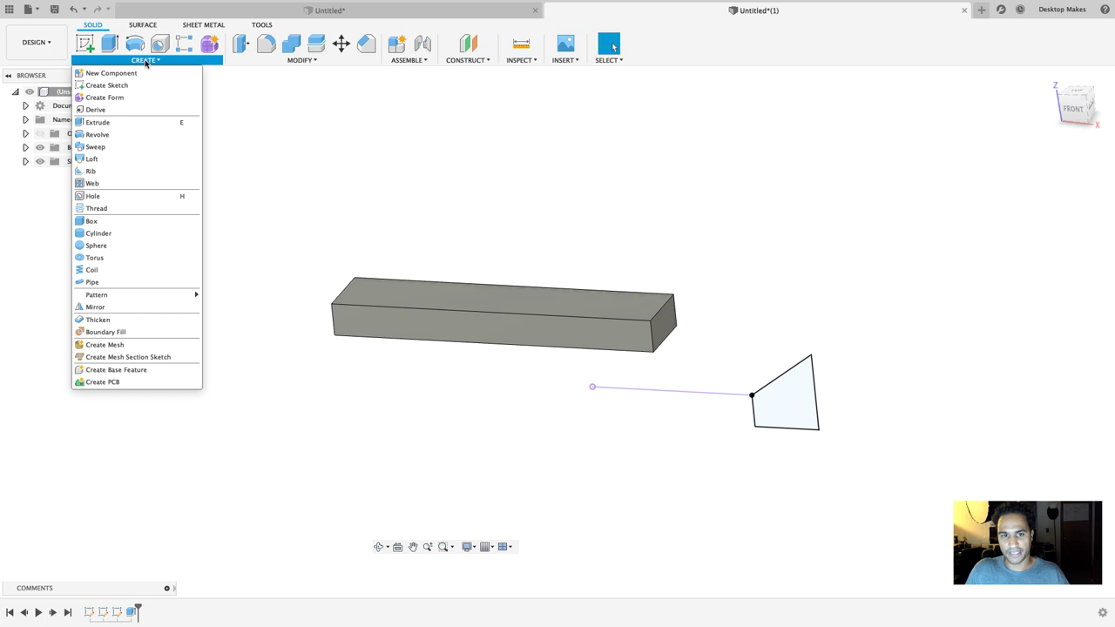
left_click(112, 161)
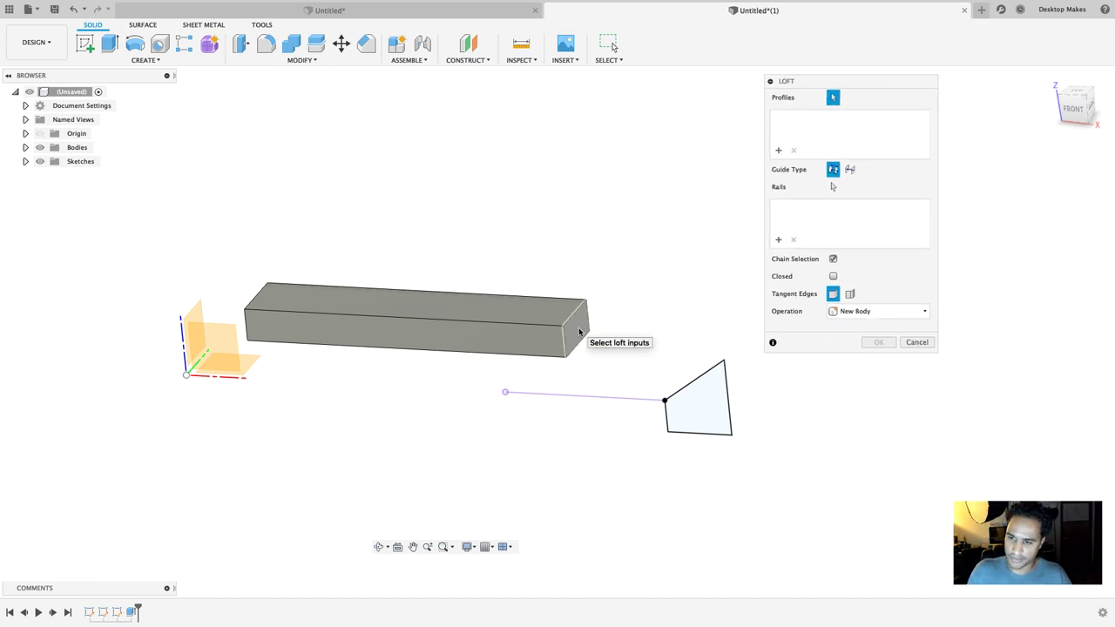
left_click(578, 332)
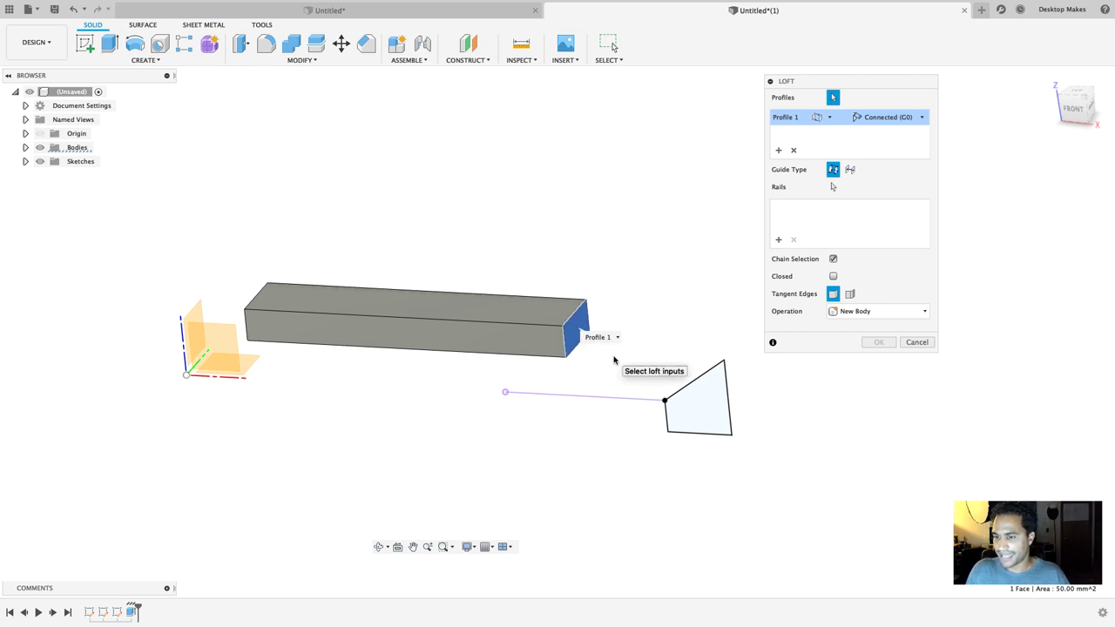
left_click(698, 411)
mouse_move(639, 287)
middle_mouse_down("shift")
mouse_move(642, 242)
mouse_move(652, 276)
middle_mouse_up("shift")
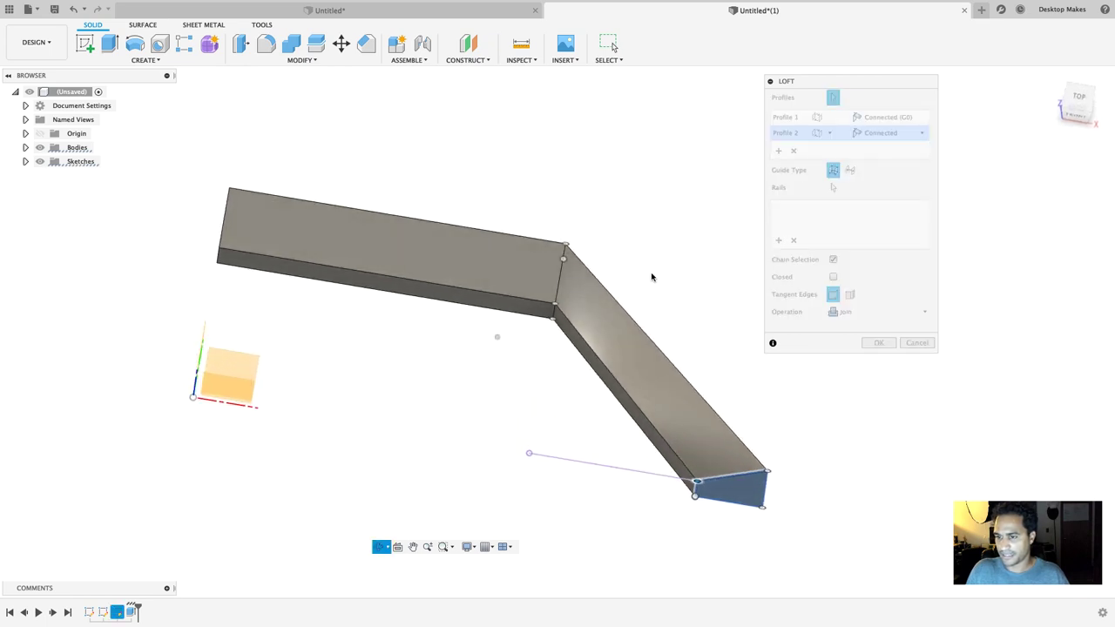
mouse_move(735, 393)
middle_mouse_down("shift")
mouse_move(758, 356)
mouse_move(754, 343)
mouse_move(743, 376)
middle_mouse_up("shift")
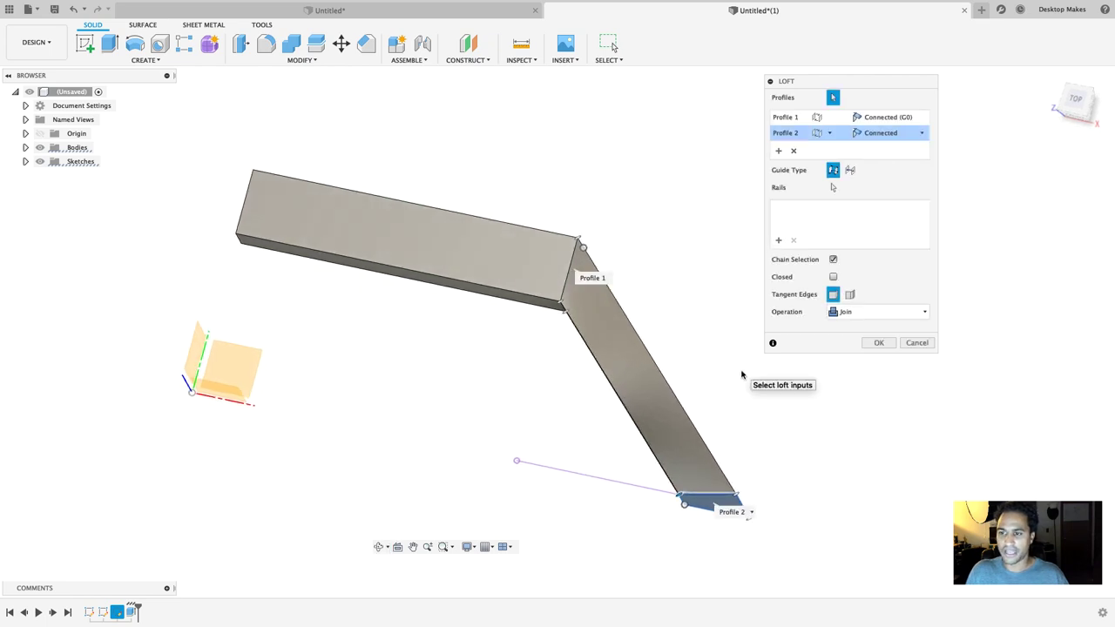
Step: Show Sketch1 and use its solid quarter arc as the rail of the loft
left_click(26, 162)
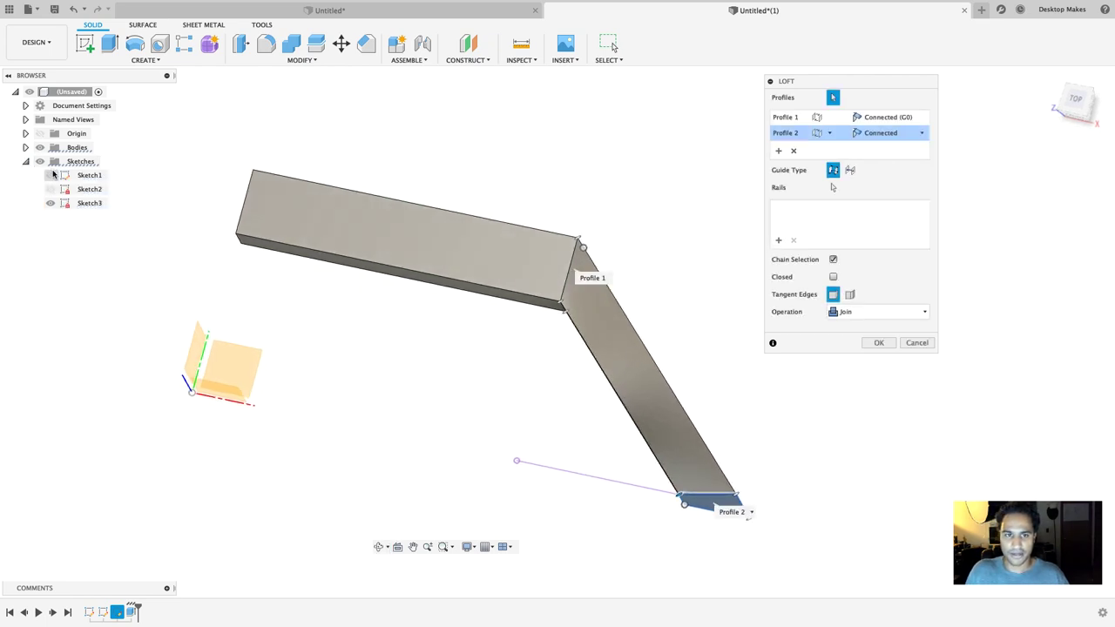
left_click(51, 177)
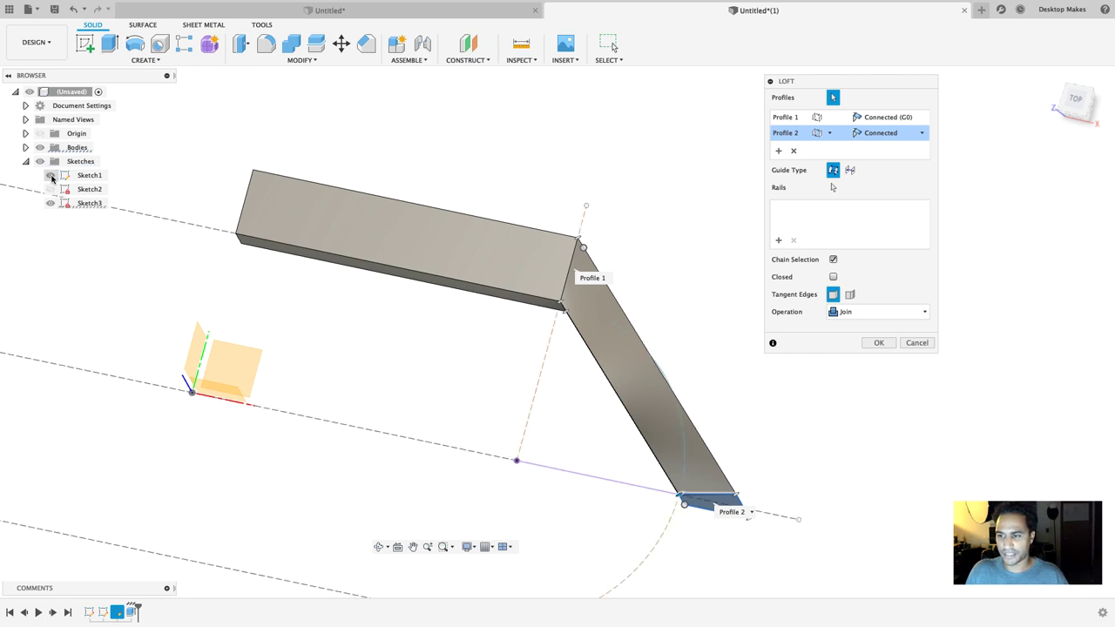
middle_click_drag(450, 389, 407, 337)
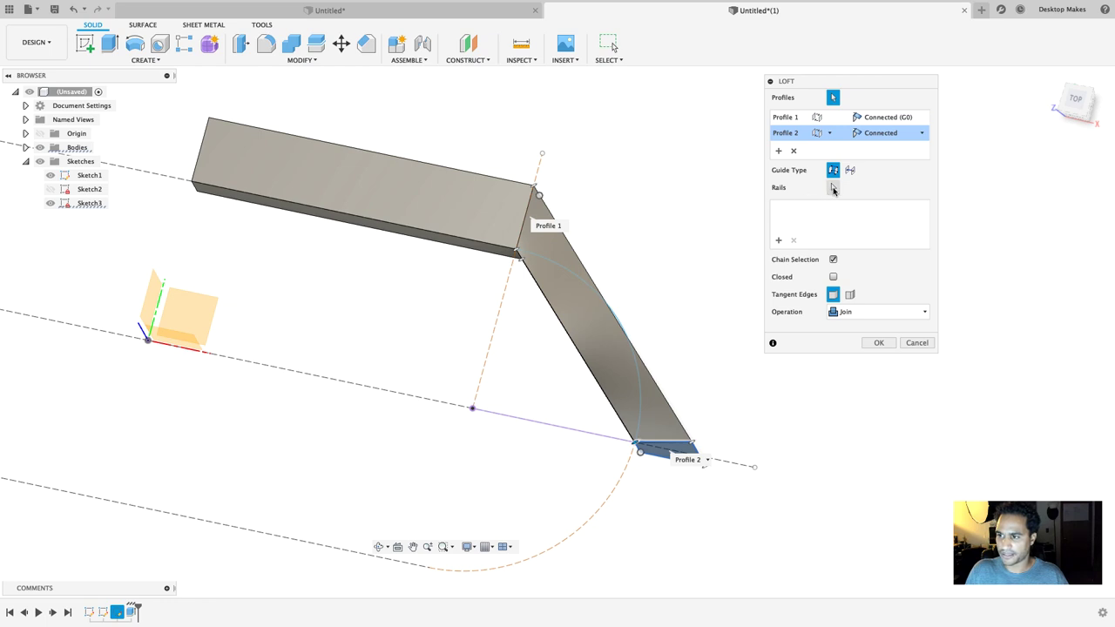
left_click(833, 189)
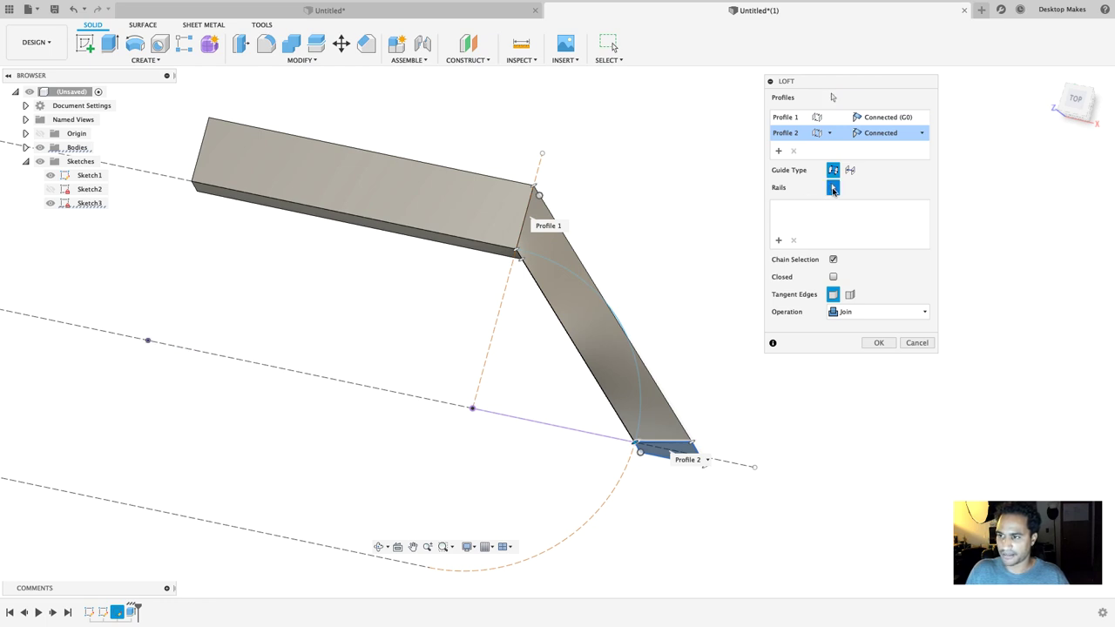
left_click(620, 320)
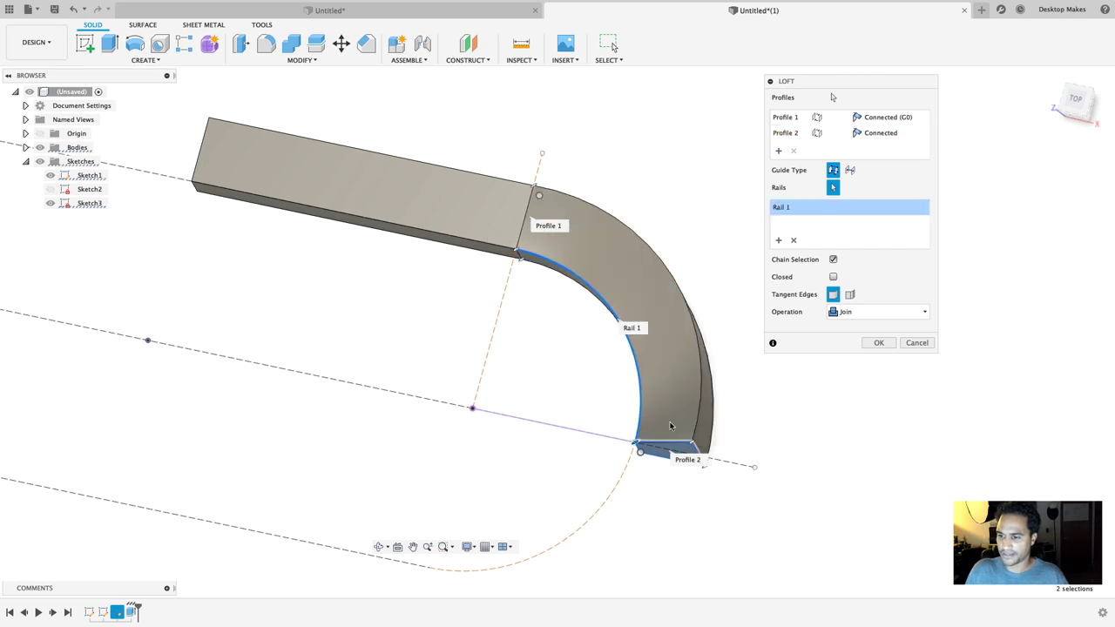
Step: Examine the loft preview from several angles and in the front view, closing in on the junction between bar and curve
middle_click_drag(518, 413, 535, 359, "shift")
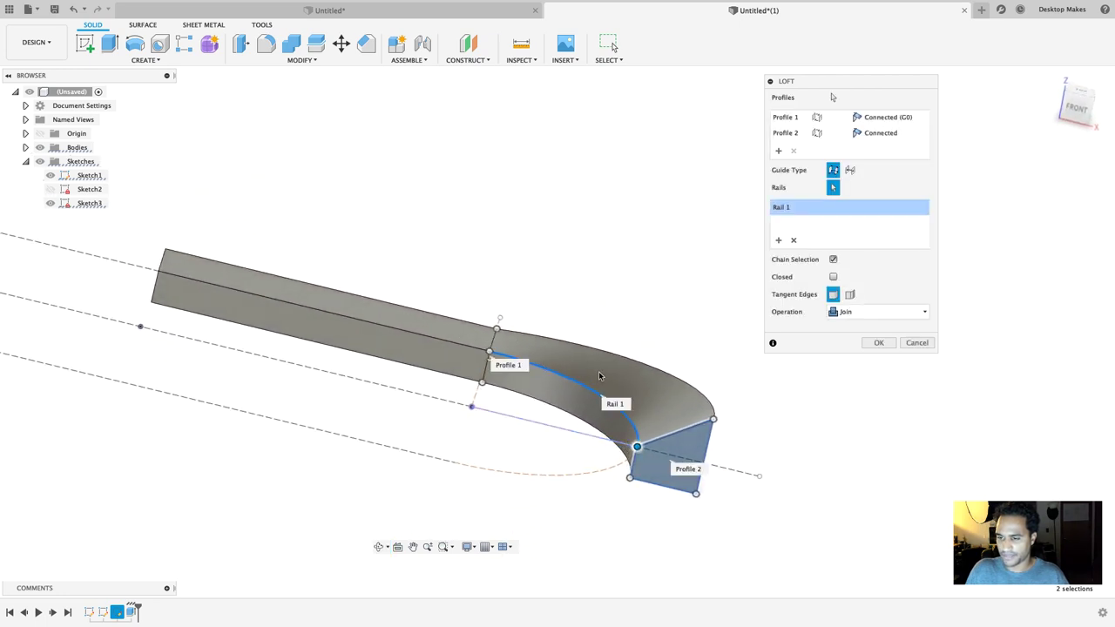
middle_click_drag(637, 415, 599, 430, "shift")
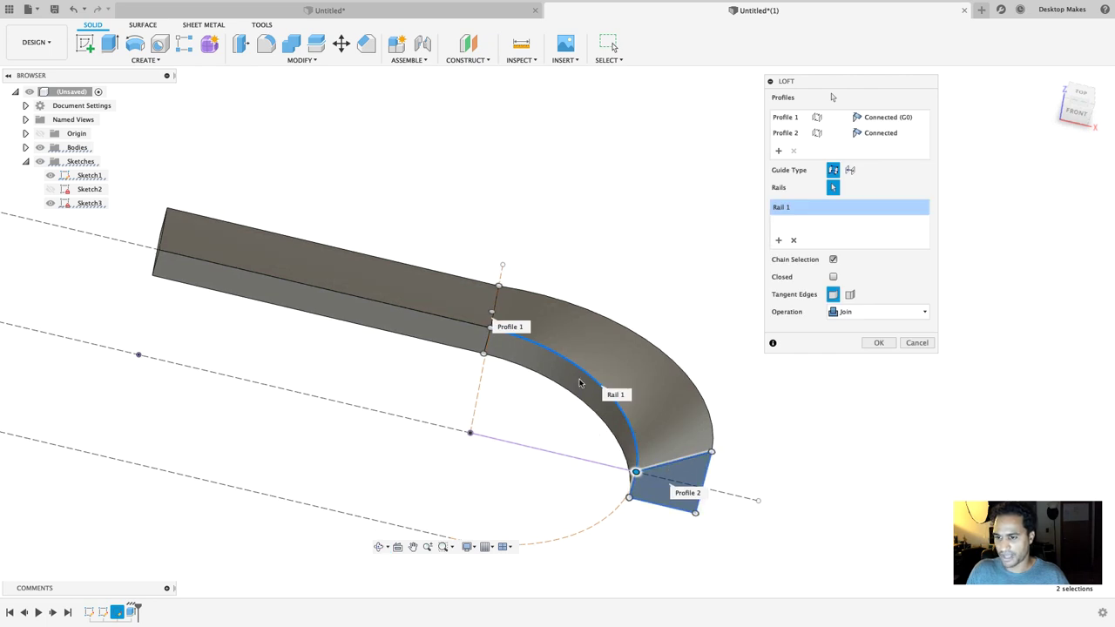
middle_click_drag(501, 368, 492, 329, "shift")
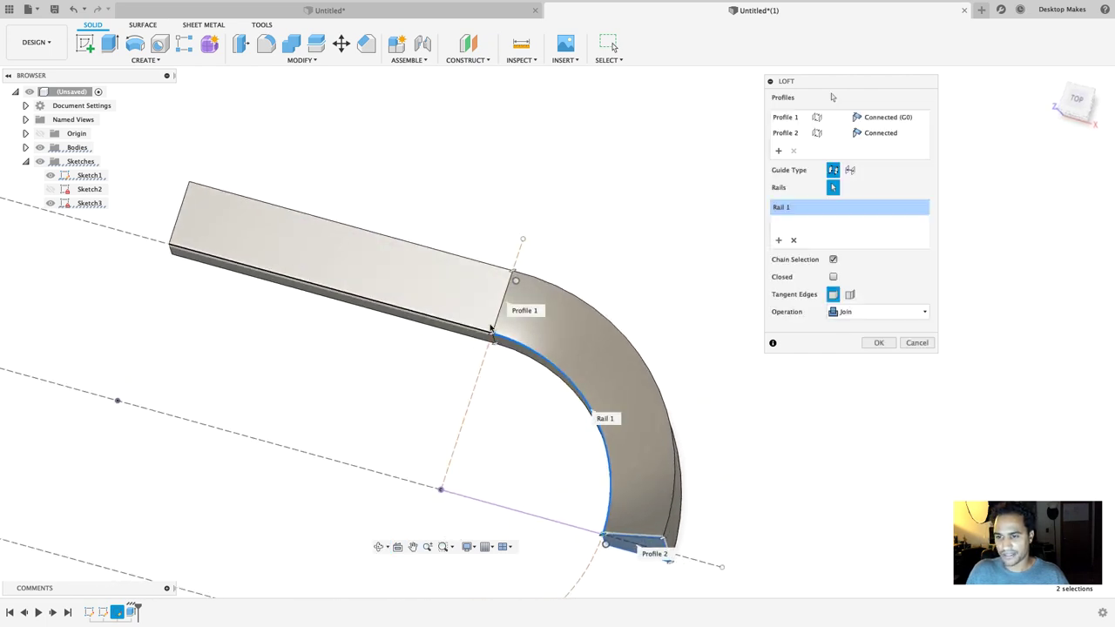
mouse_move(572, 395)
middle_mouse_down()
mouse_move(578, 333)
mouse_move(623, 356)
middle_mouse_up()
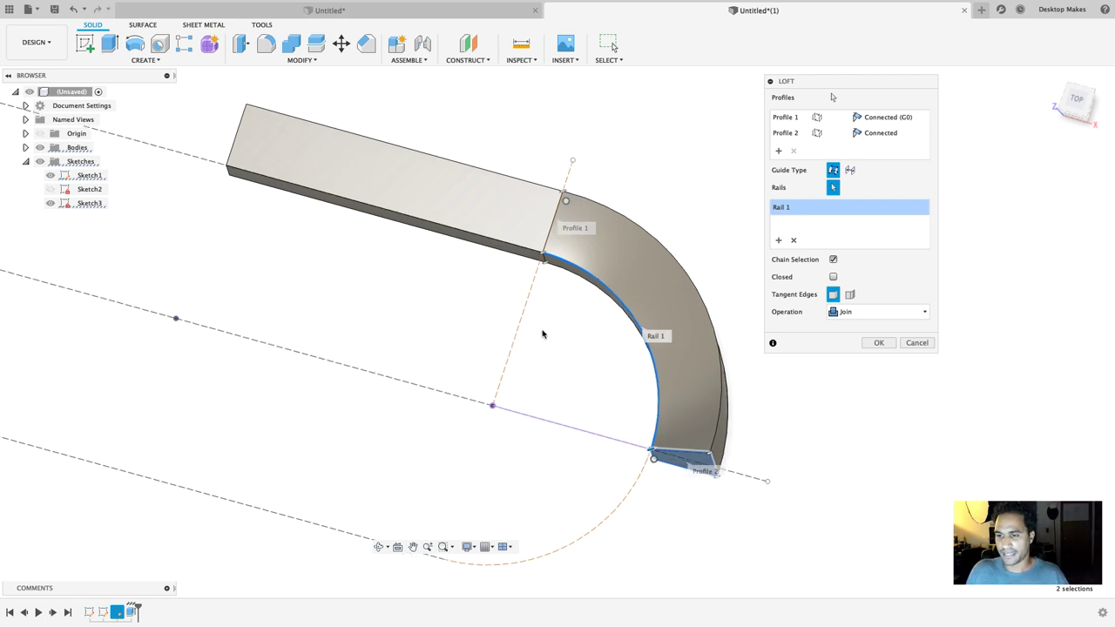
scroll(542, 332, "down", 1)
scroll(542, 333, "down", 1)
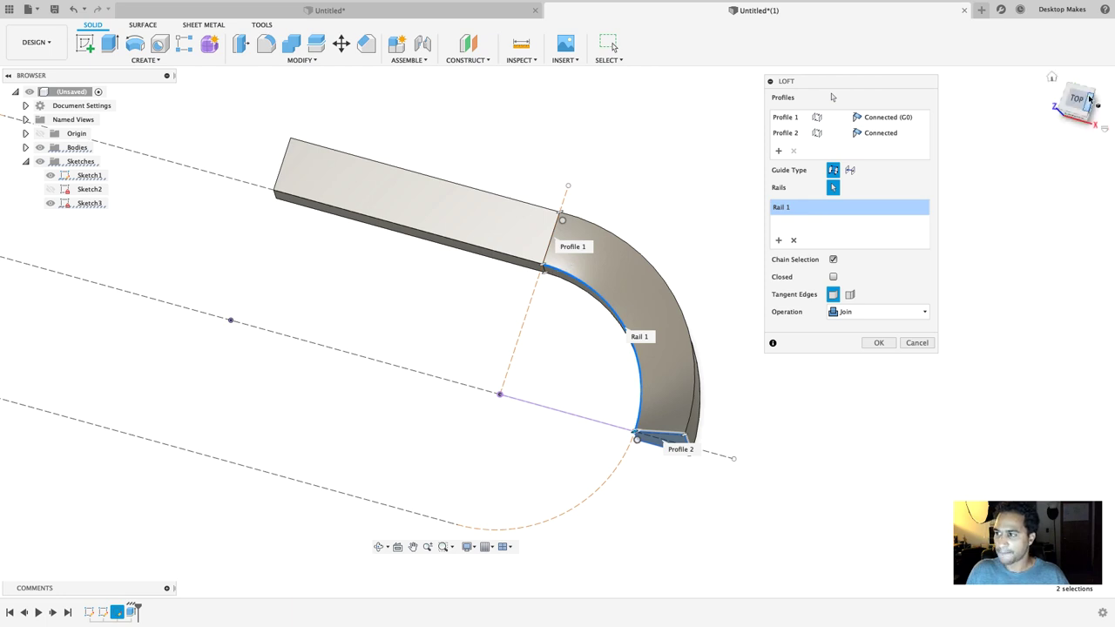
middle_click_drag(1020, 165, 972, 212, "shift")
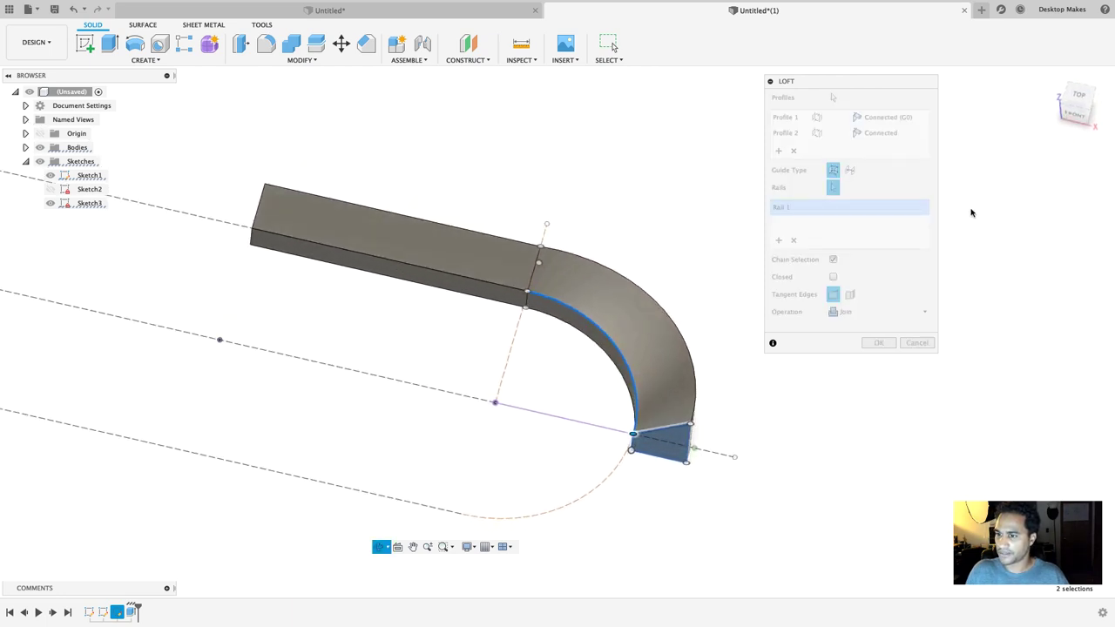
left_click(1072, 115)
scroll(493, 501, "up", 10)
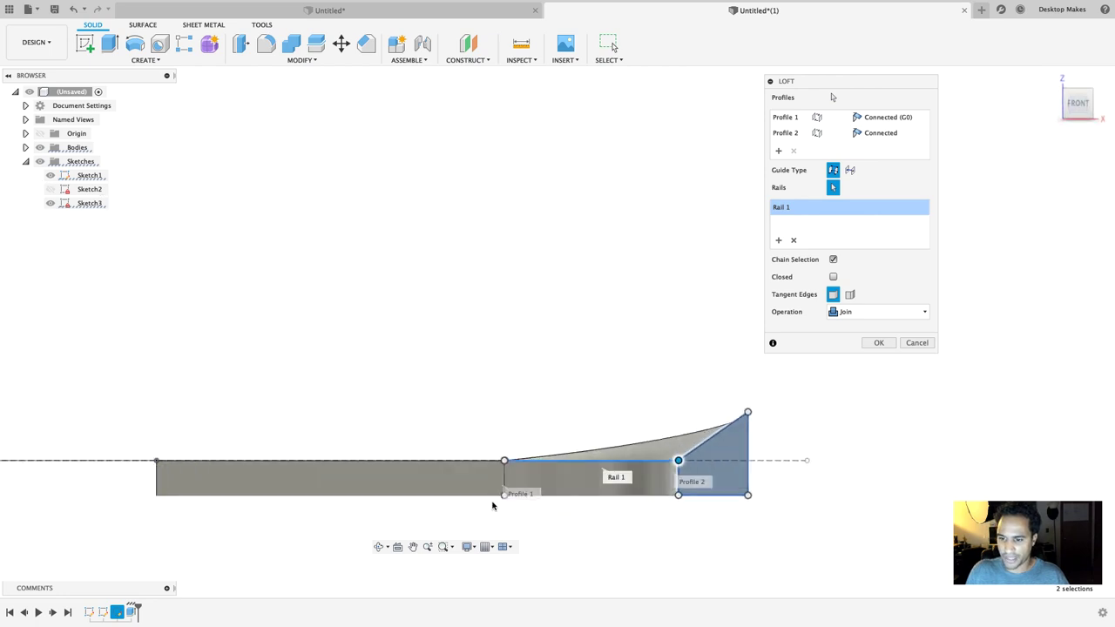
middle_click_drag(491, 498, 386, 456)
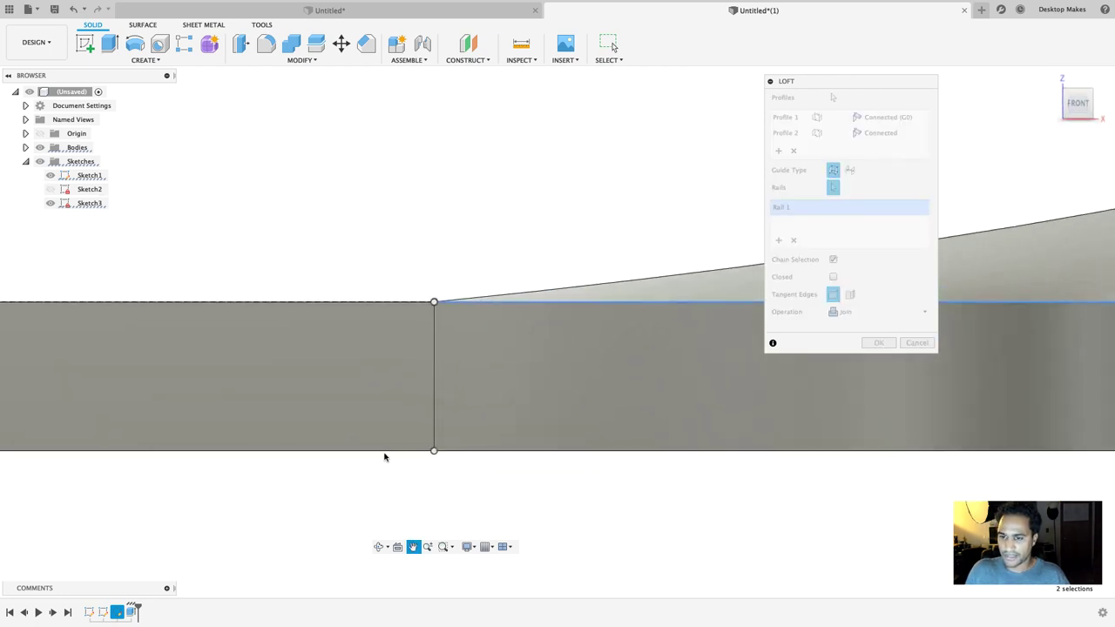
middle_click_drag(317, 273, 236, 264)
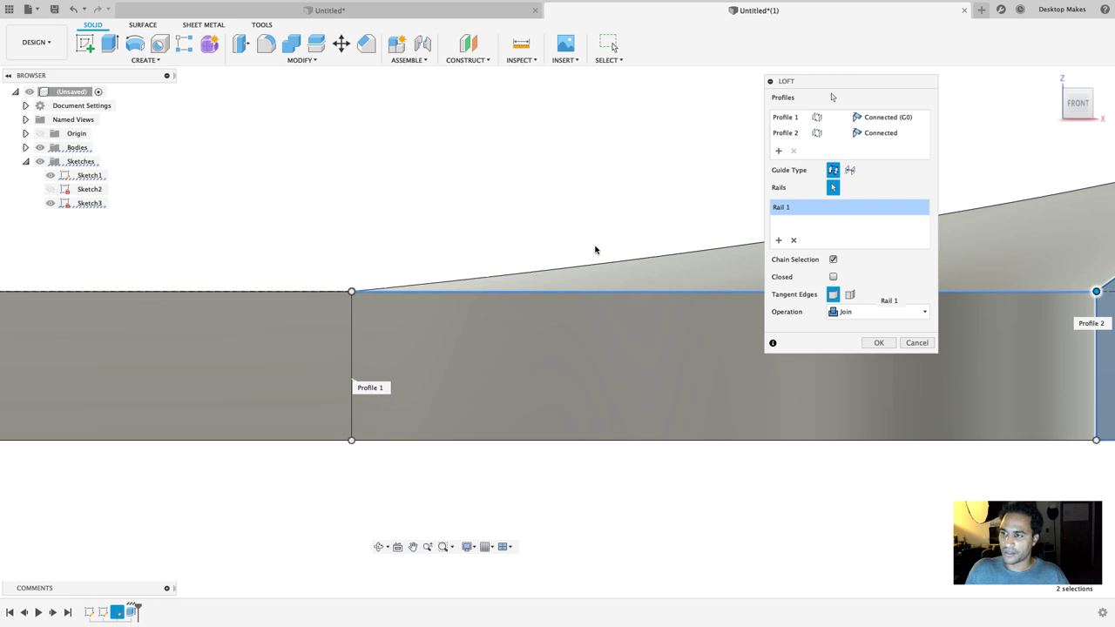
Step: Try the Tangent (G1) condition on loft Profile 1, then return it to Connected (G0)
left_click(919, 117)
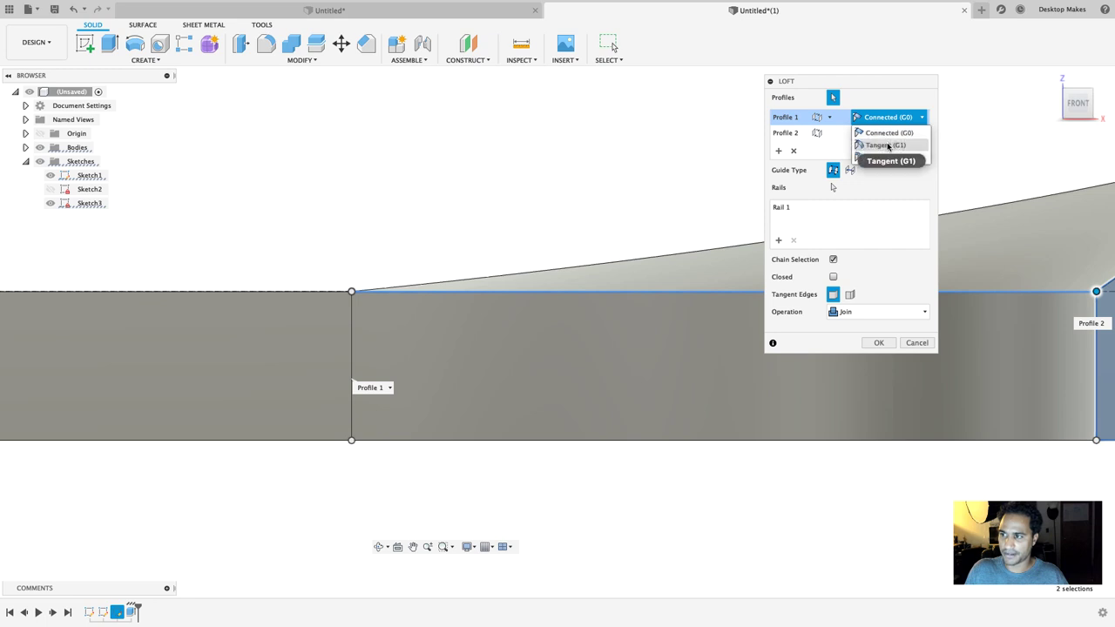
left_click(888, 145)
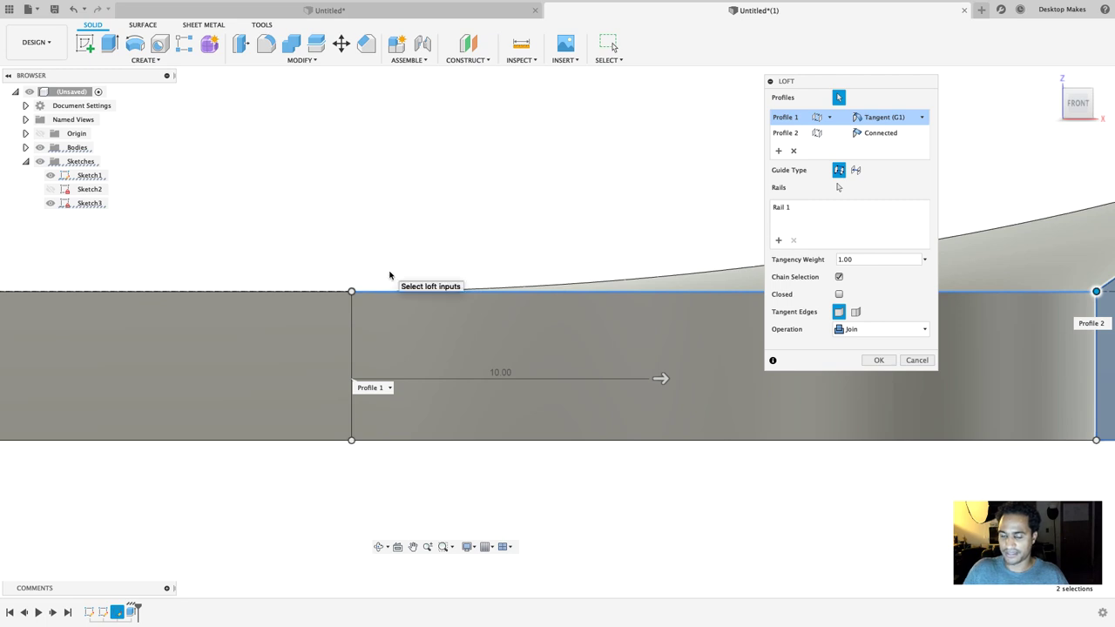
left_click(907, 121)
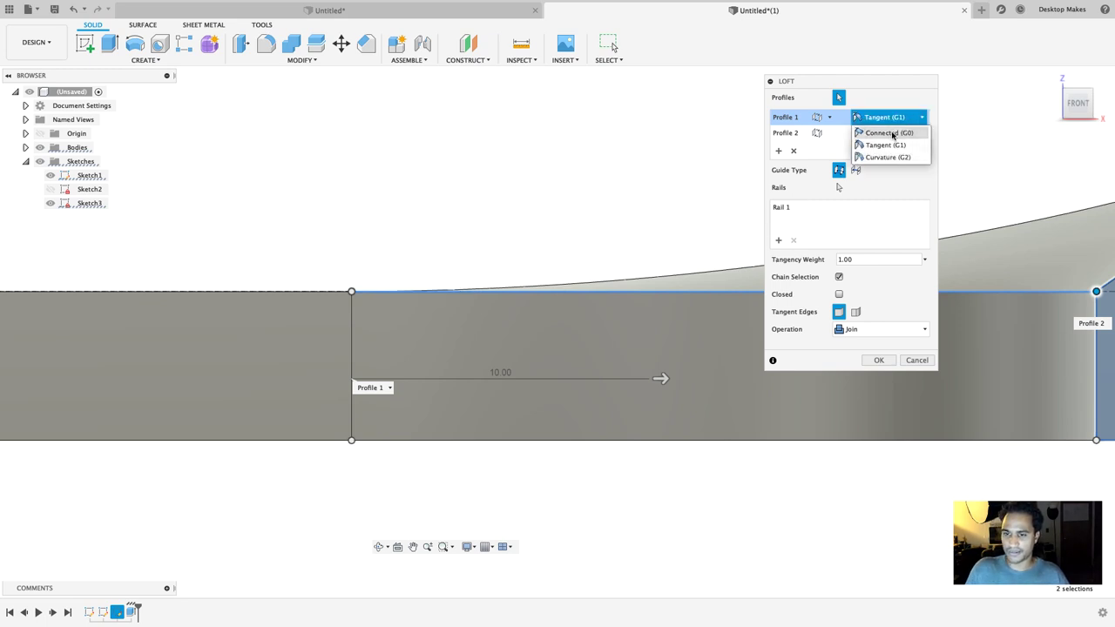
left_click(888, 133)
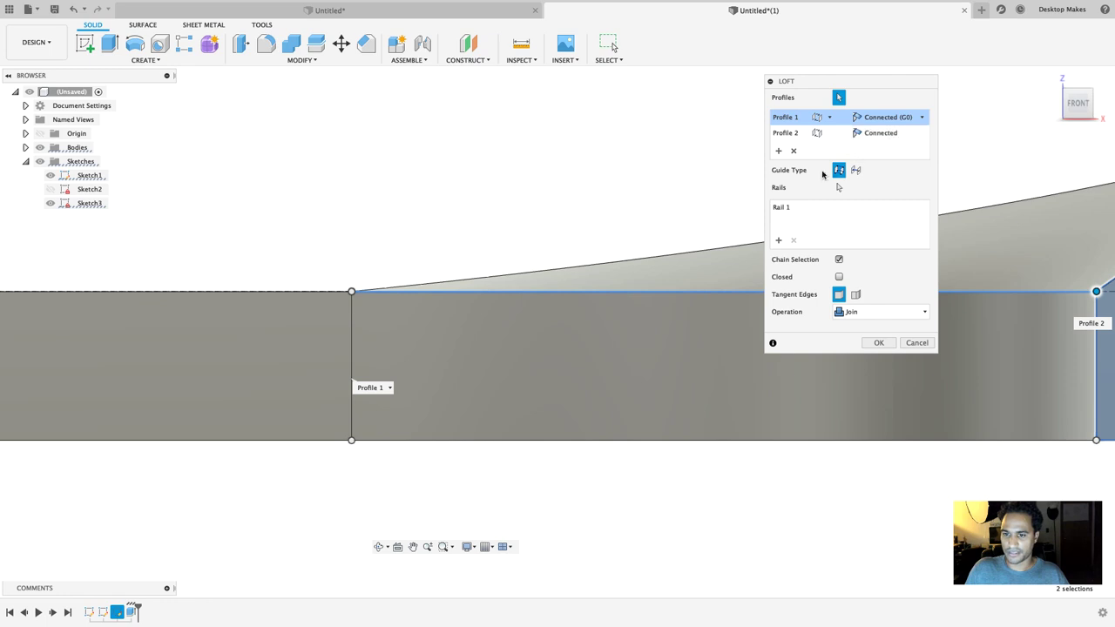
Step: Set loft Profile 1 to Tangent (G1) and complete the loft with the Join operation
left_click(888, 117)
left_click(883, 146)
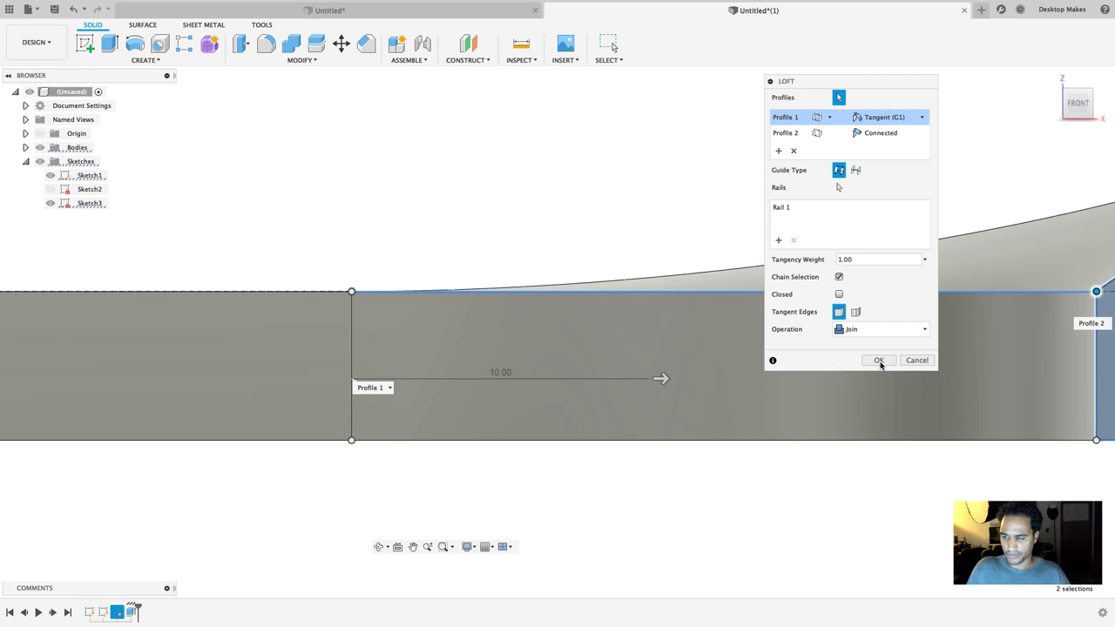
middle_click_drag(326, 329, 575, 431, "shift")
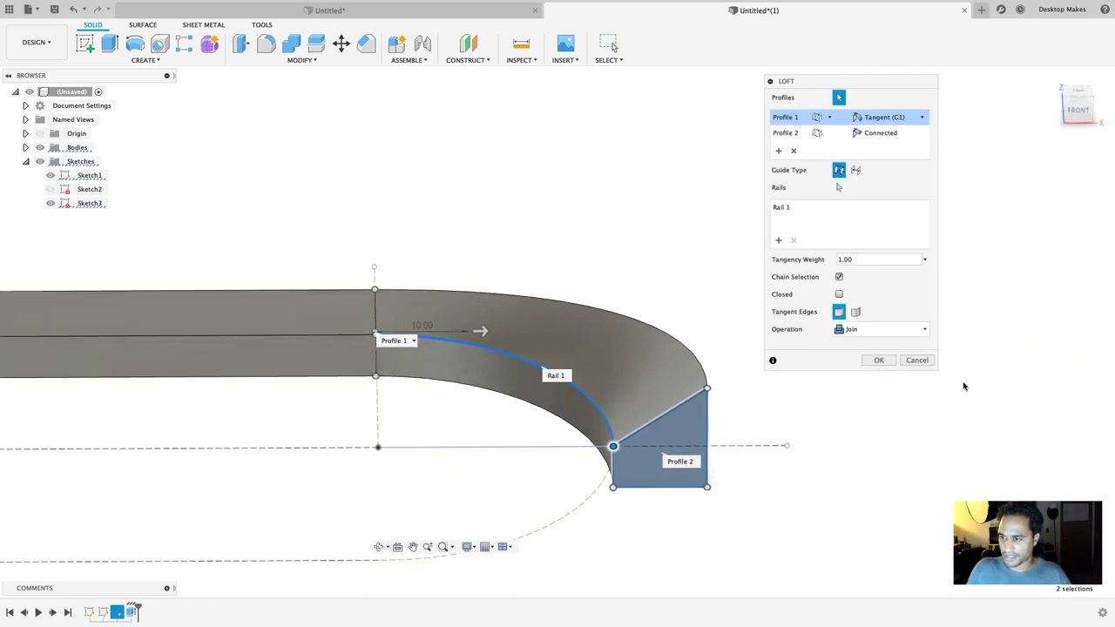
left_click(877, 360)
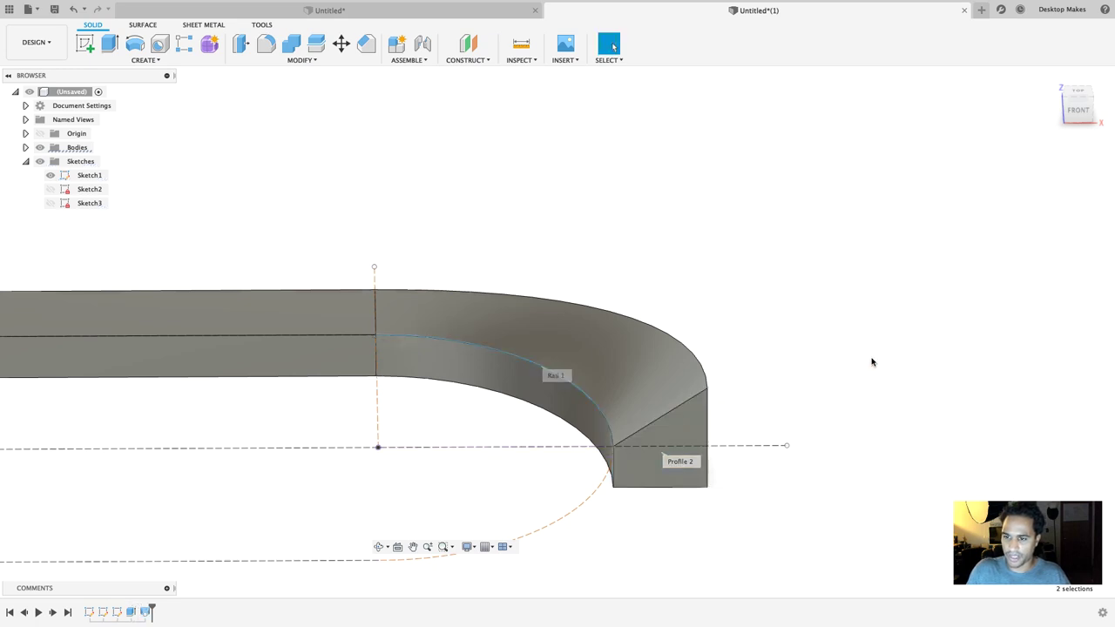
Step: Hide all the sketches and inspect the lofted bar from several sides
middle_click_drag(319, 428, 413, 391, "shift")
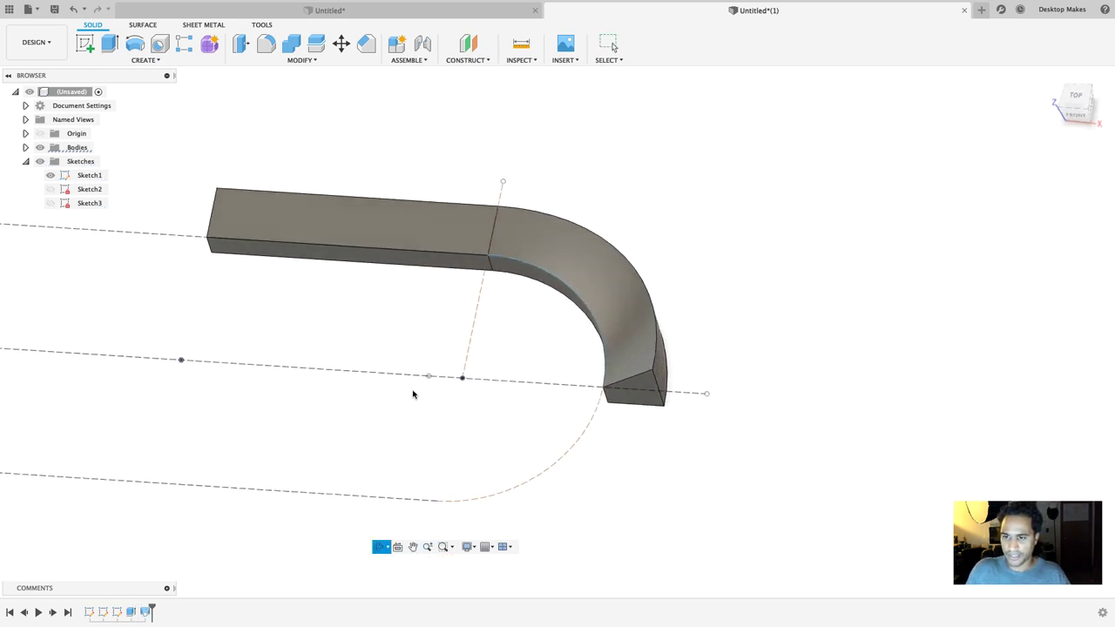
left_click(39, 164)
mouse_move(212, 281)
middle_mouse_down("shift")
mouse_move(276, 286)
mouse_move(277, 309)
mouse_move(341, 323)
middle_mouse_up("shift")
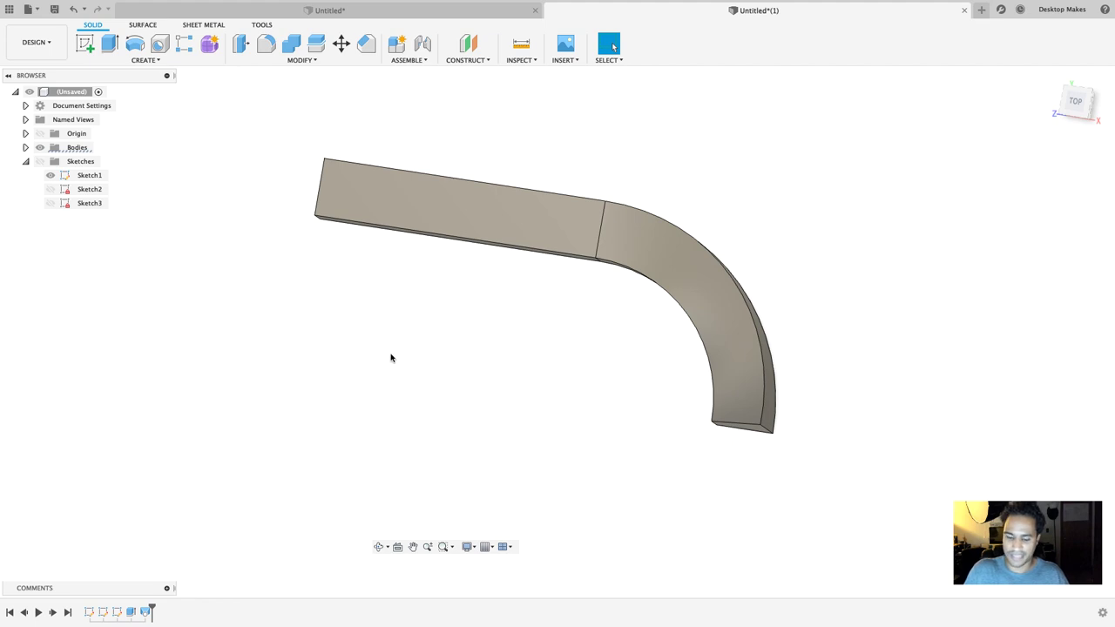
middle_click_drag(440, 398, 476, 383, "shift")
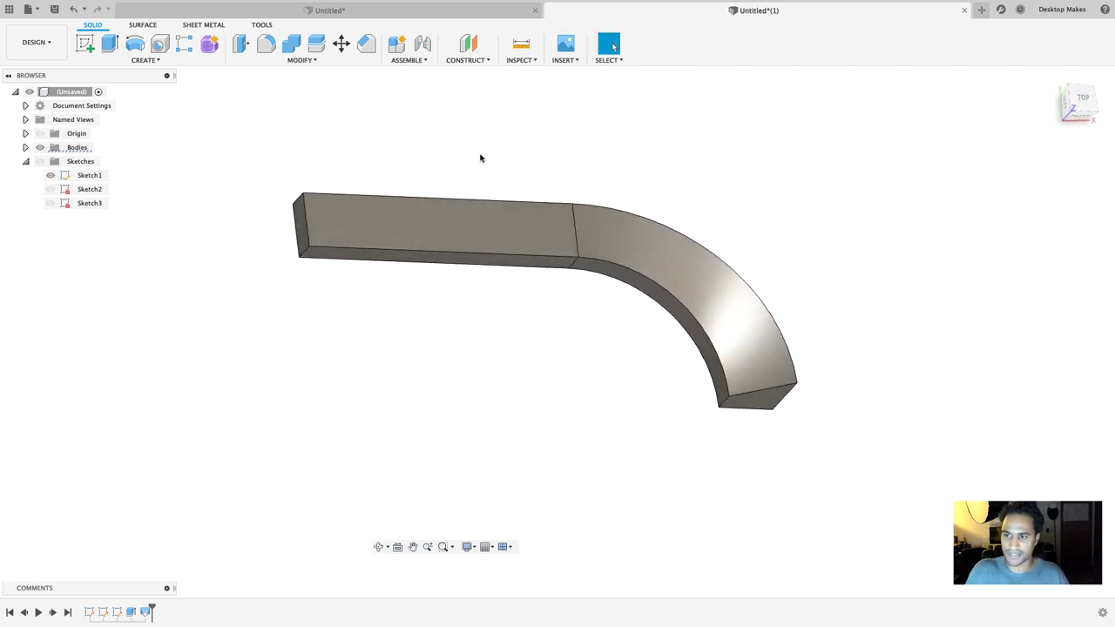
middle_click_drag(563, 294, 532, 361, "shift")
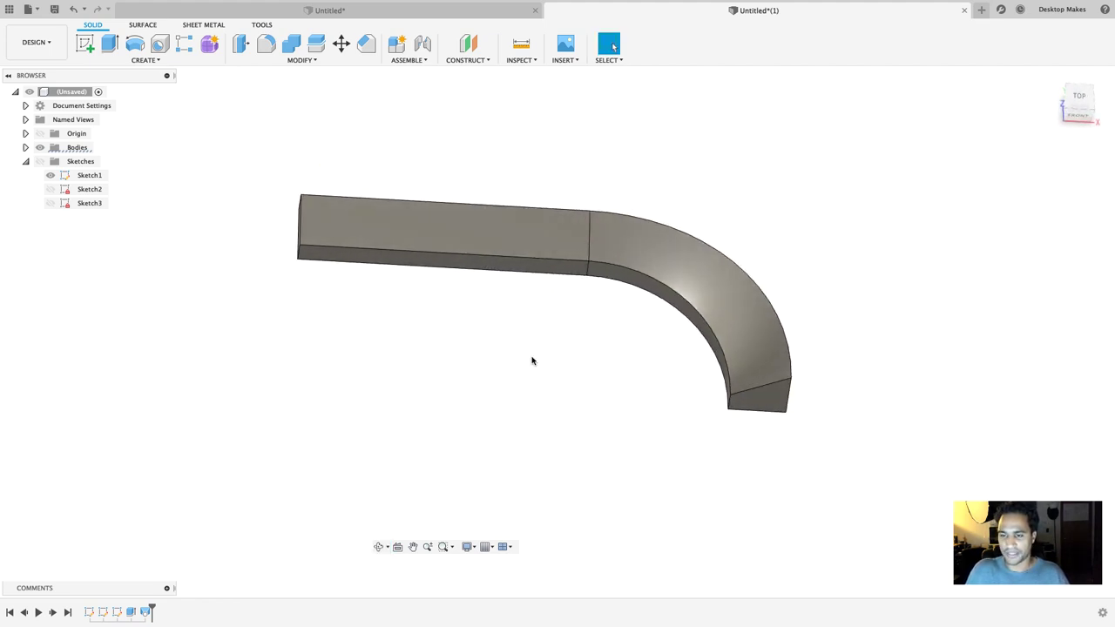
Step: List the bodies and switch Body1 off and on to check which geometry belongs to it
left_click(24, 148)
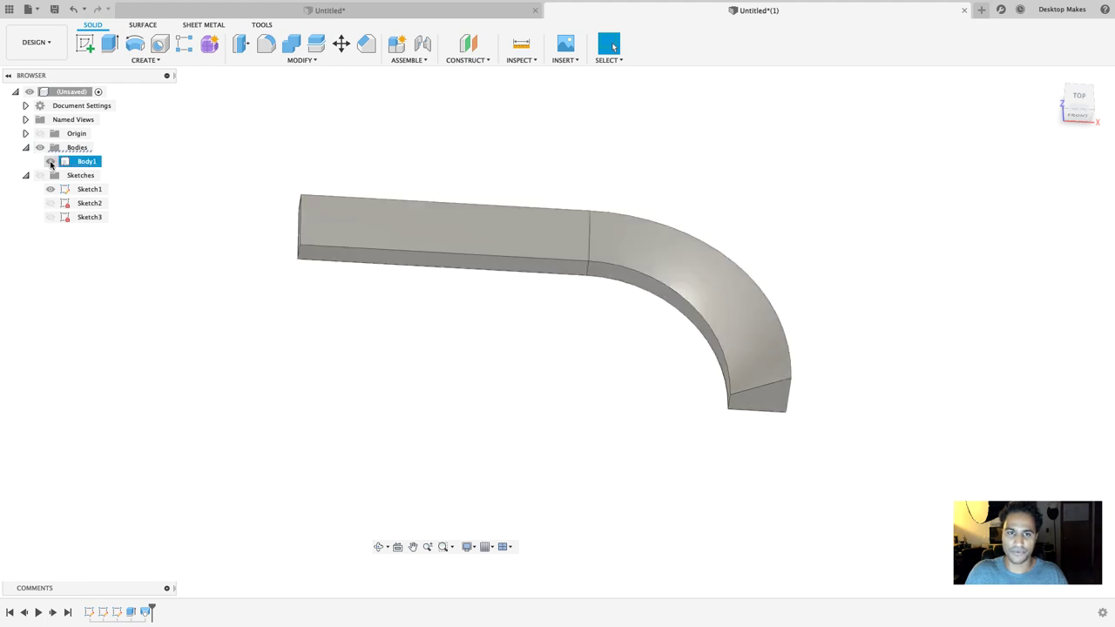
left_click(49, 161)
left_click(50, 161)
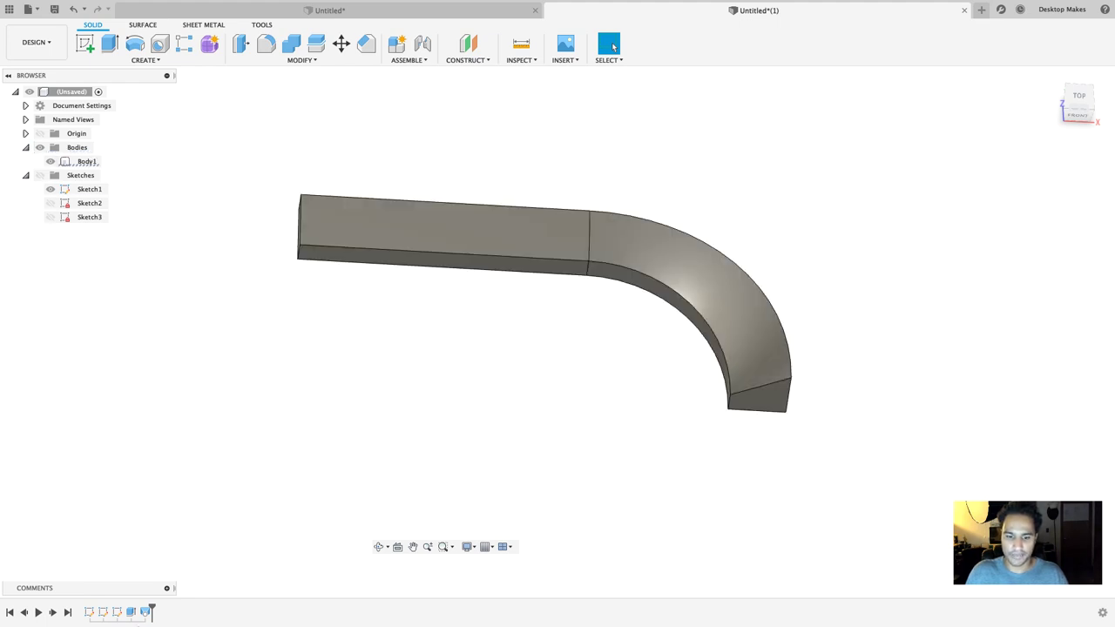
Step: Reopen the loft feature, review its Operation options and close it with Join kept
double_click(146, 613)
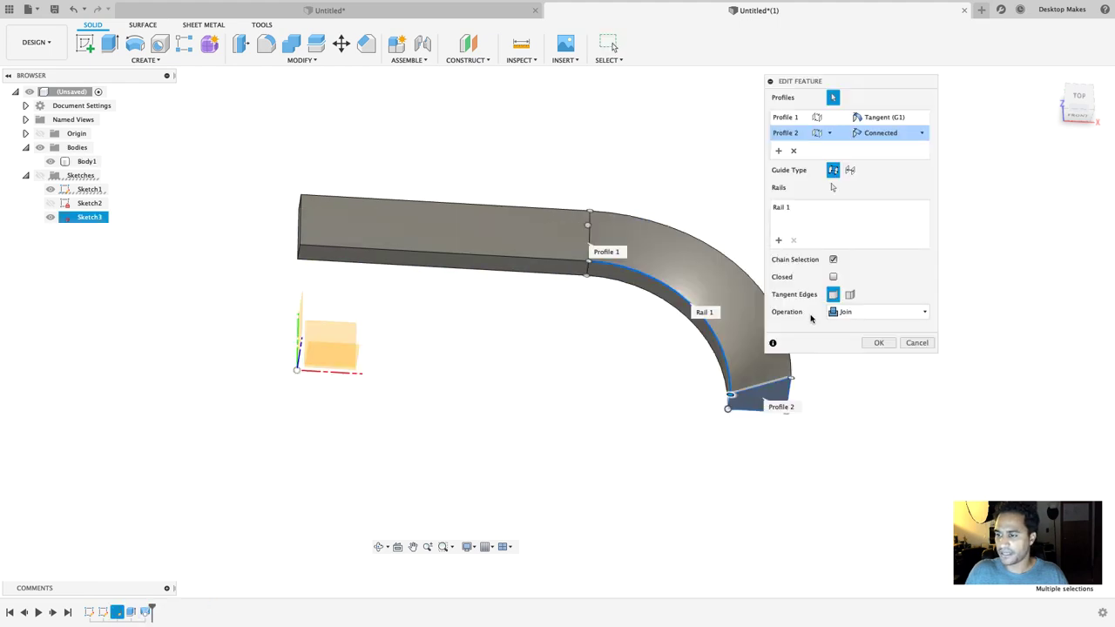
left_click(858, 314)
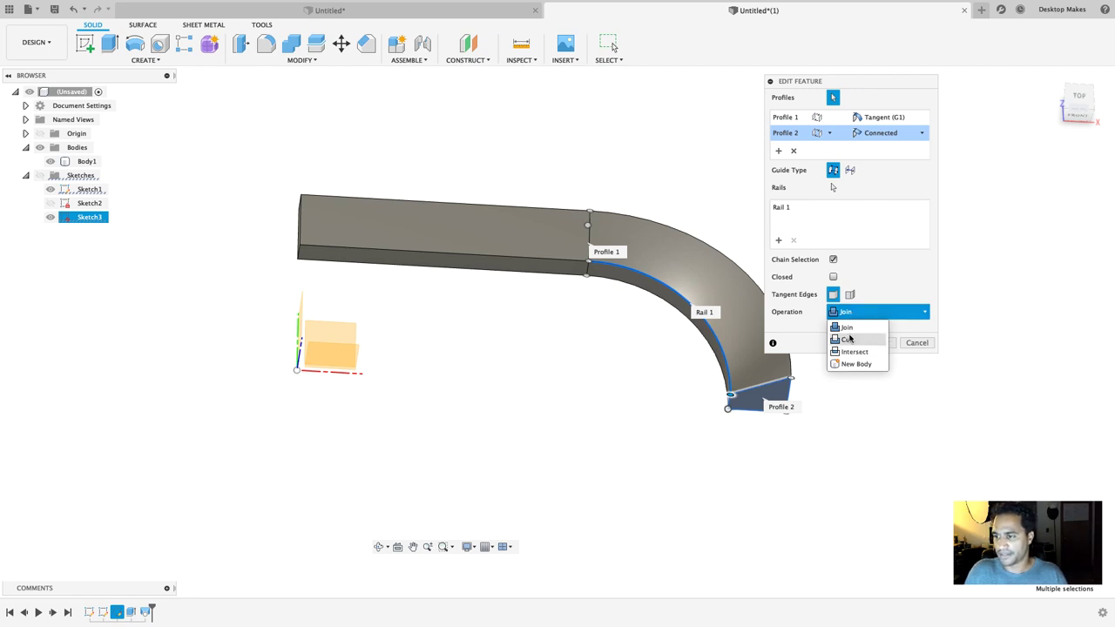
left_click(847, 314)
left_click(879, 342)
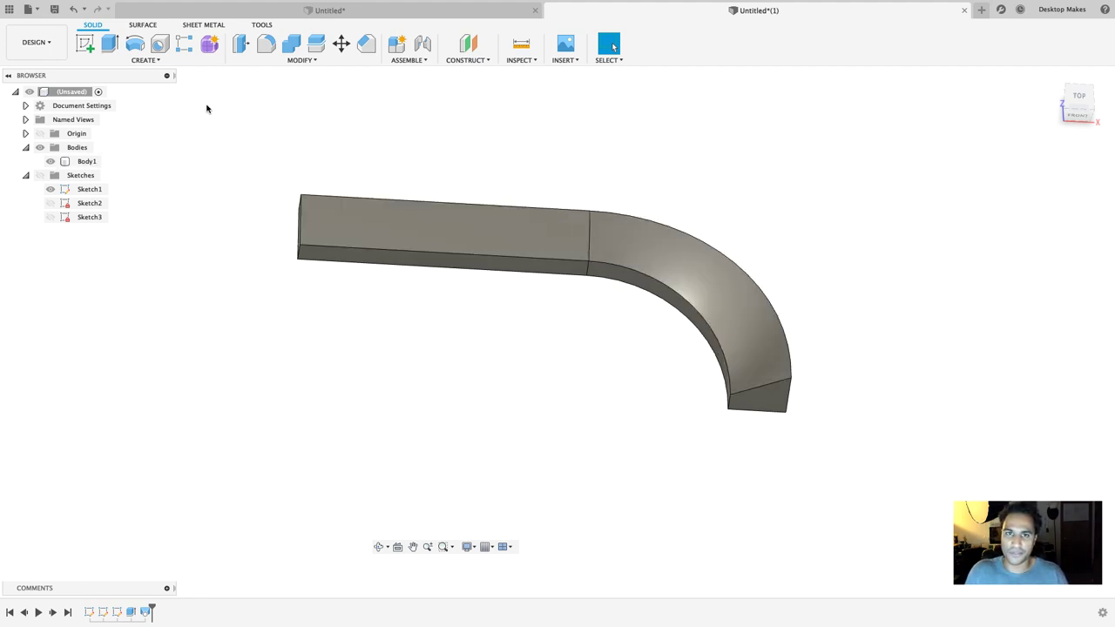
Step: Mirror the curved bar body across the sloped end face of its loft, using Bodies as the pattern type
left_click(160, 61)
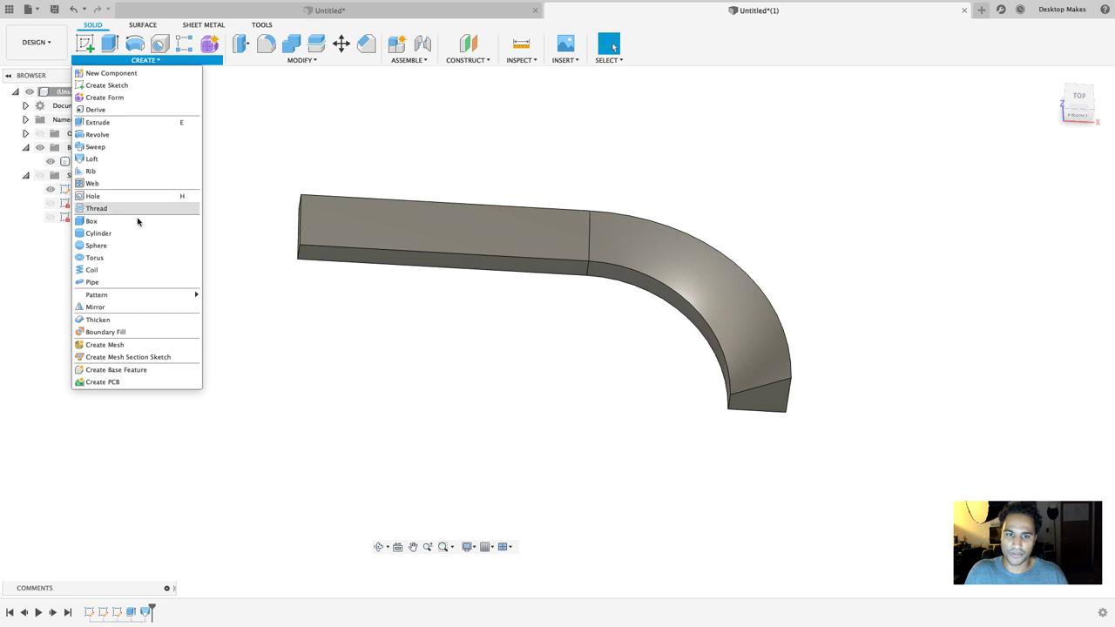
left_click(122, 307)
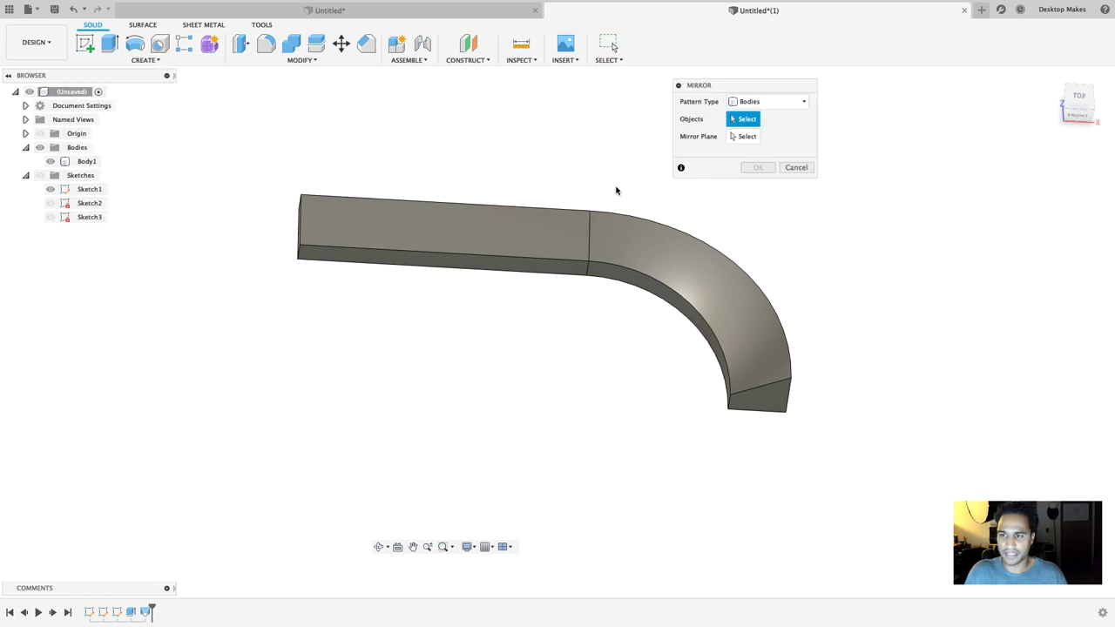
left_click(768, 101)
left_click(748, 127)
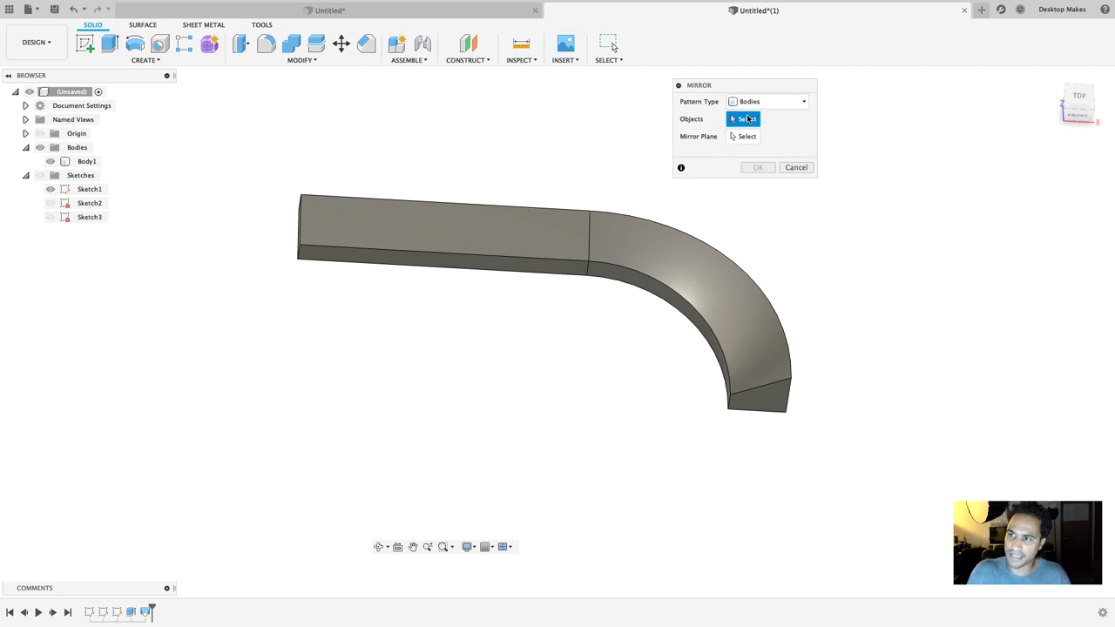
left_click(552, 230)
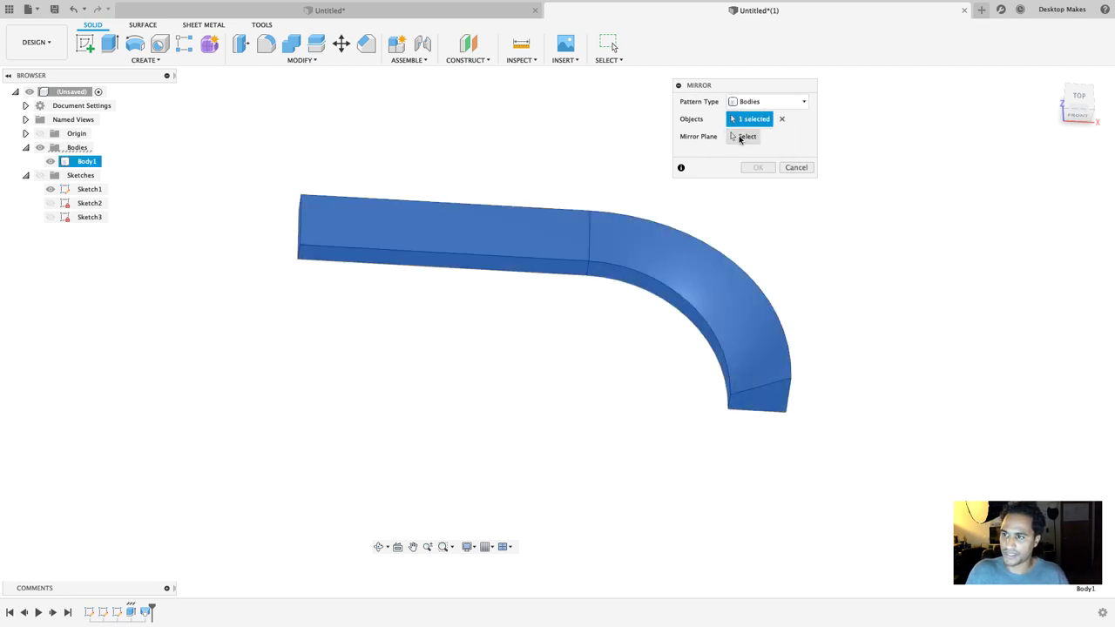
left_click(743, 137)
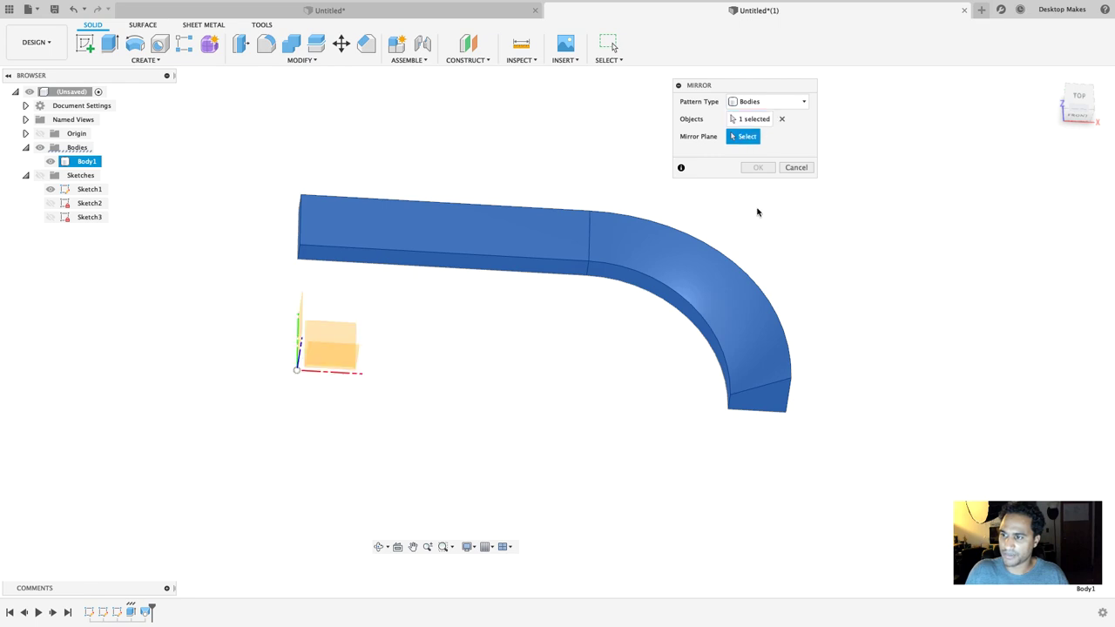
left_click(759, 403)
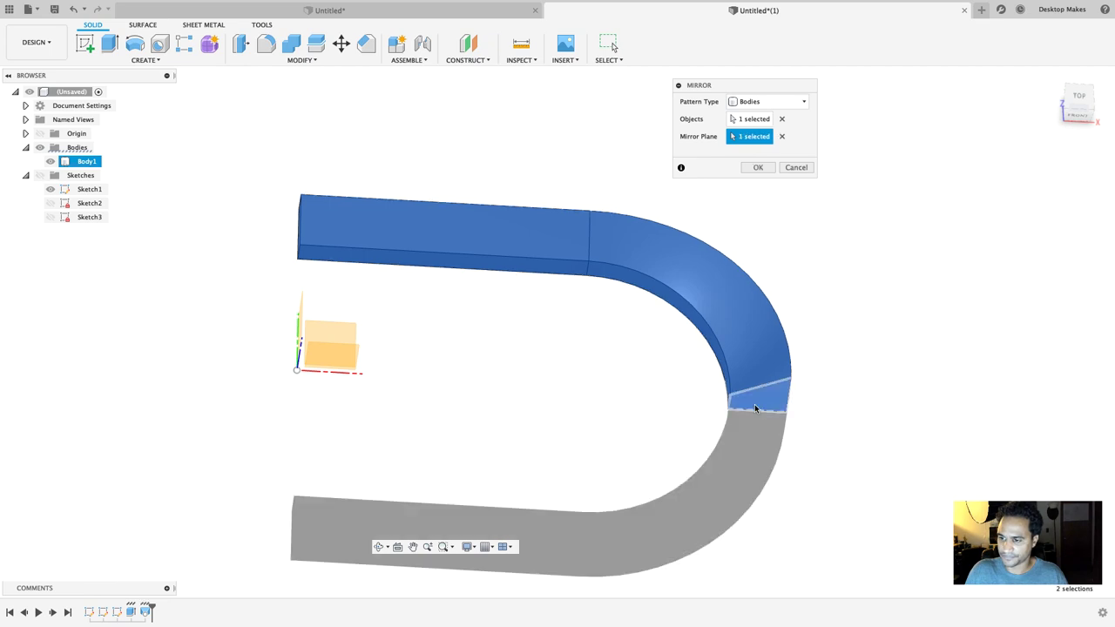
middle_click_drag(678, 401, 724, 362)
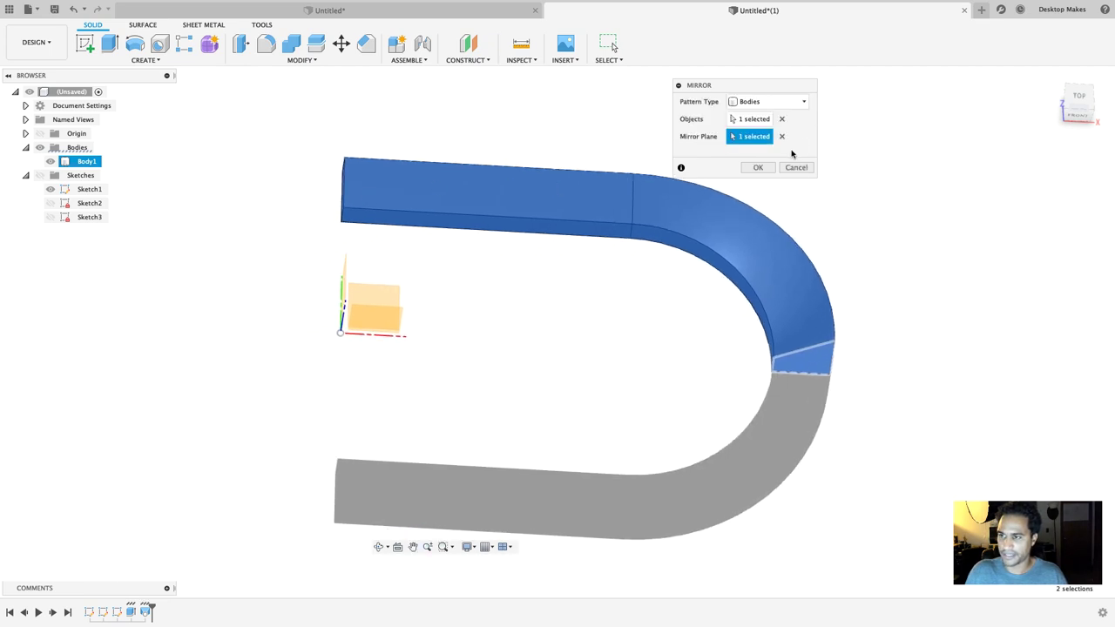
left_click(764, 168)
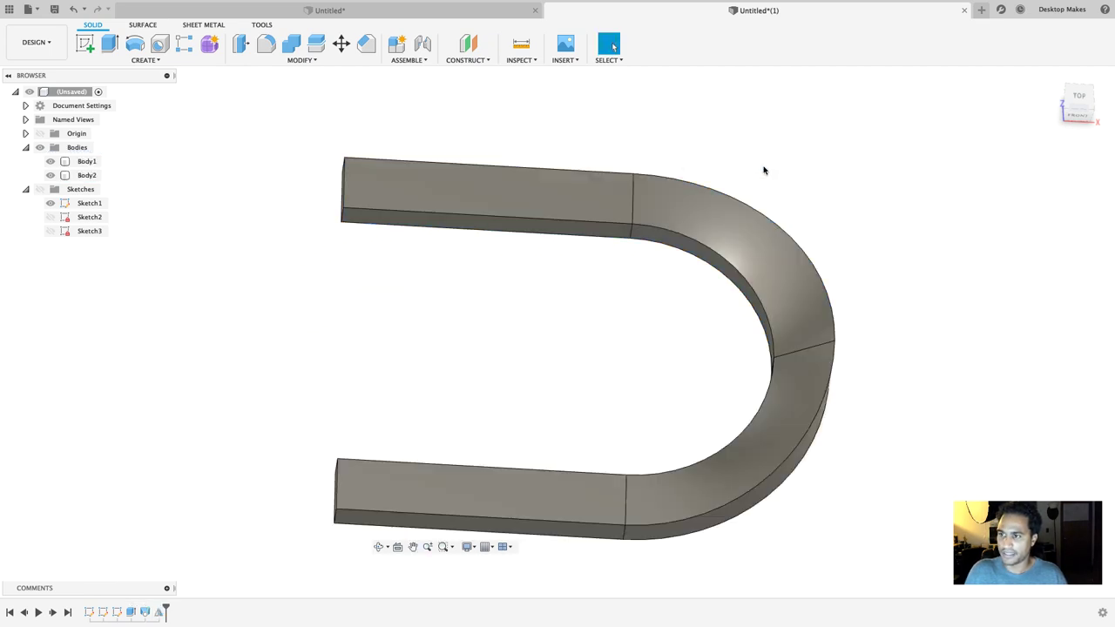
Step: Mirror both curved bar bodies across the flat end face of a straight leg, using Bodies as the pattern type
right_click(631, 302)
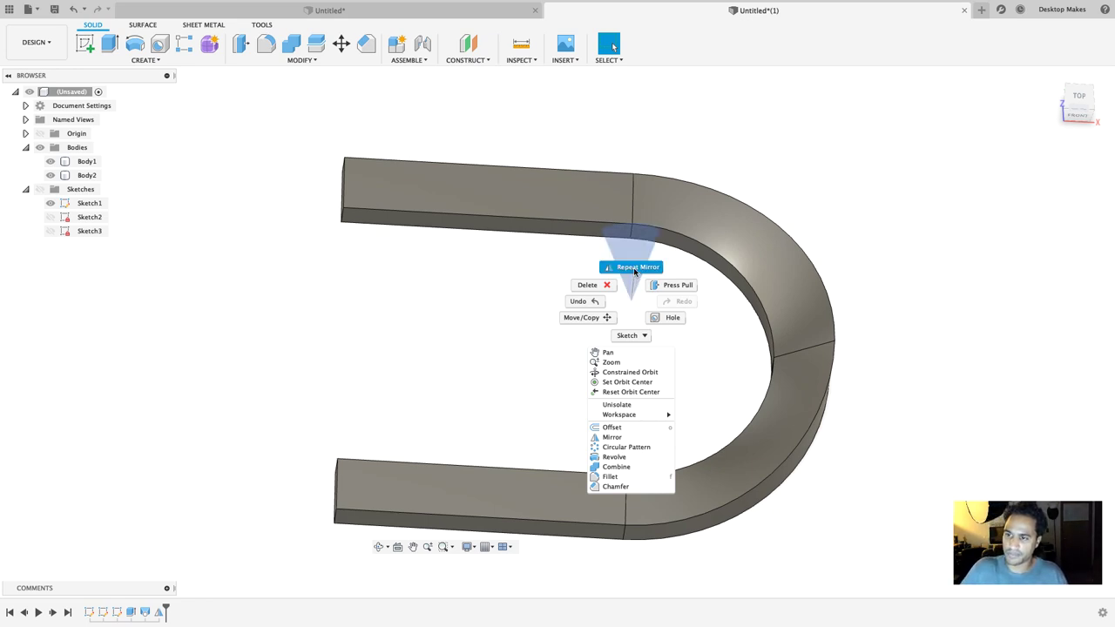
left_click(633, 267)
scroll(692, 282, "down", 3)
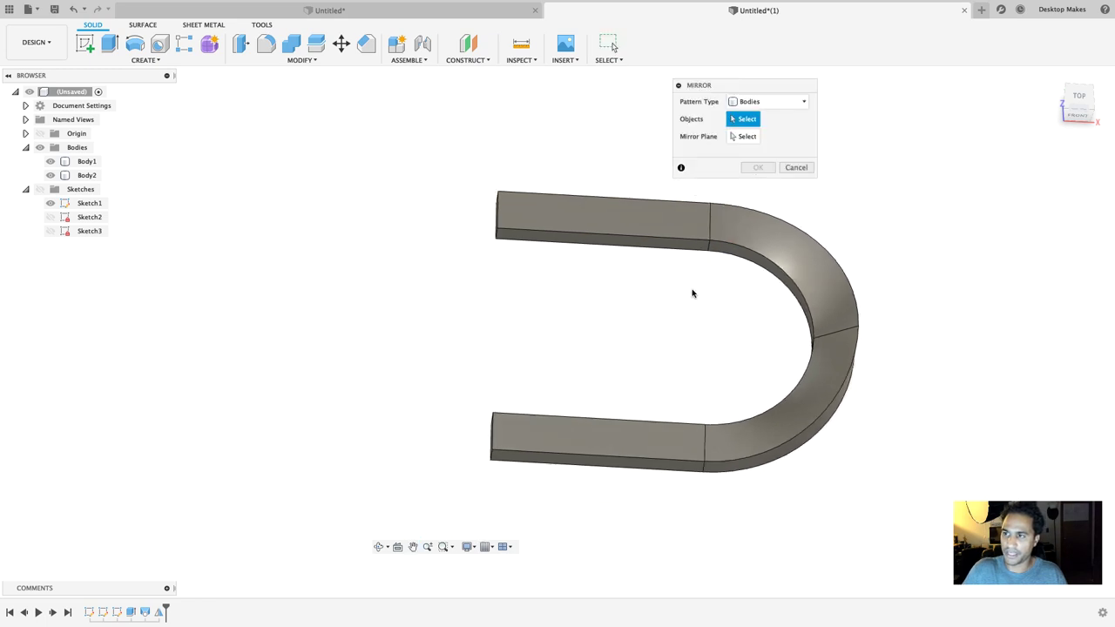
middle_click_drag(692, 294, 552, 333, "shift")
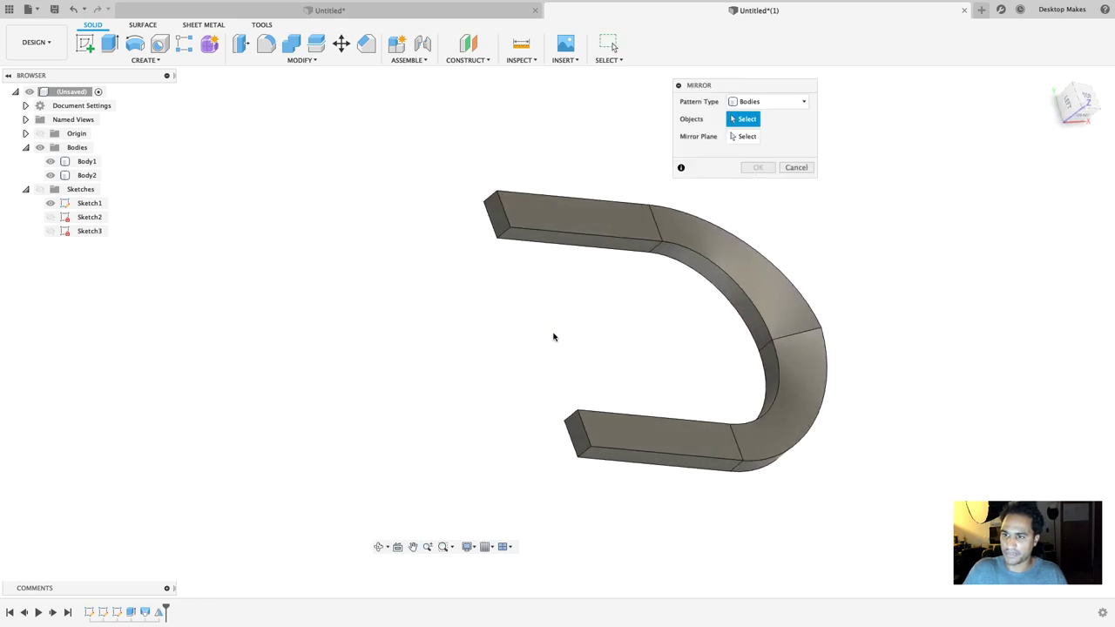
left_click(575, 224)
left_click(822, 392)
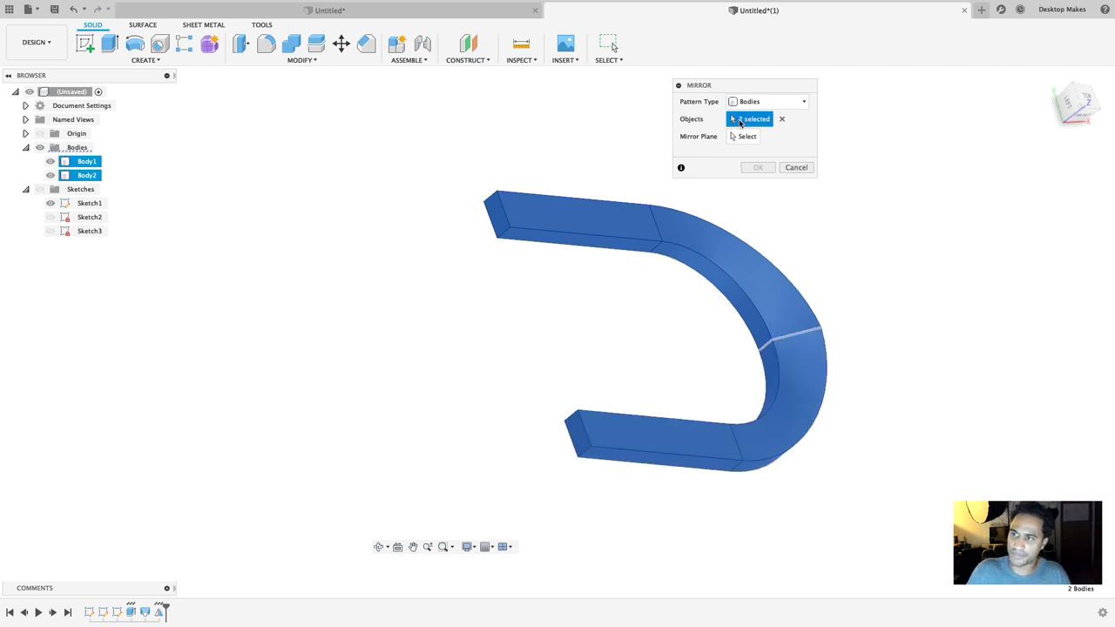
left_click(746, 136)
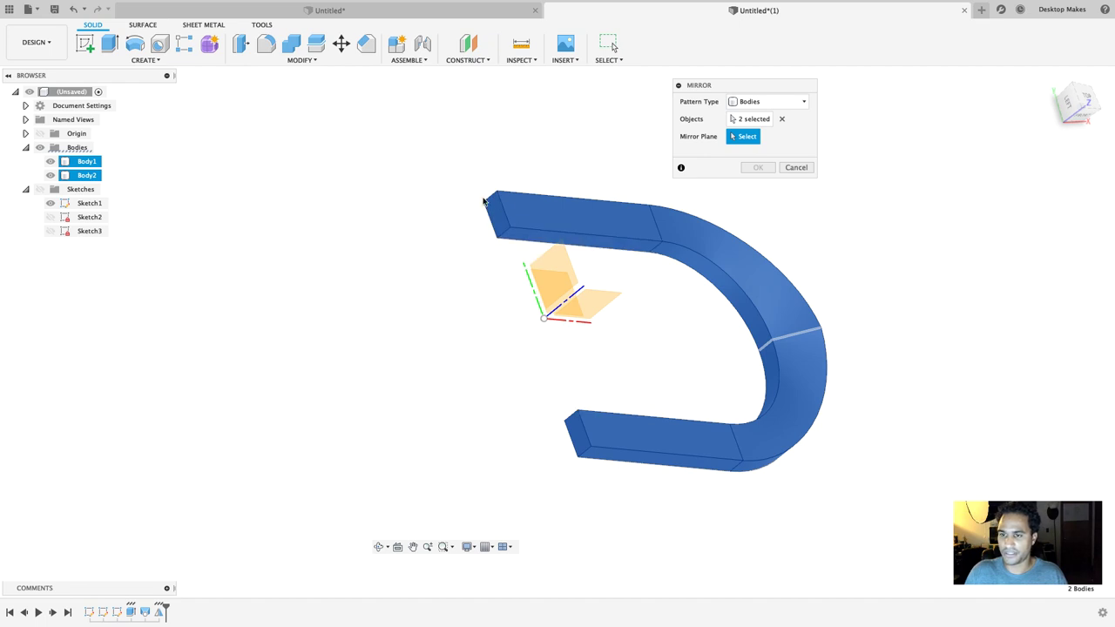
left_click(578, 438)
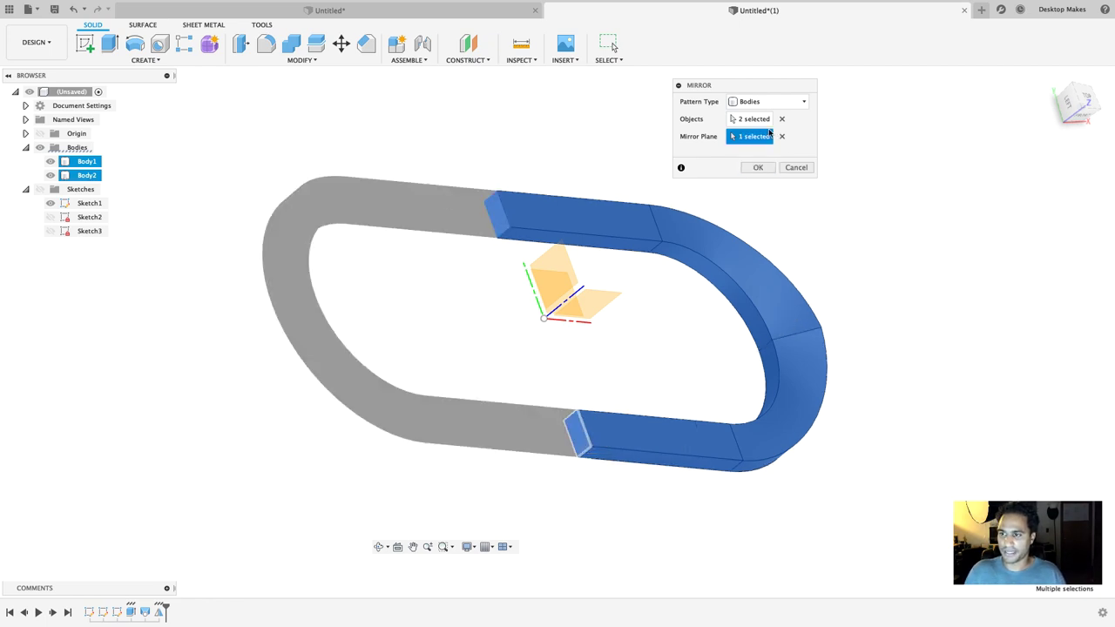
left_click(758, 168)
middle_click_drag(912, 263, 926, 259, "shift")
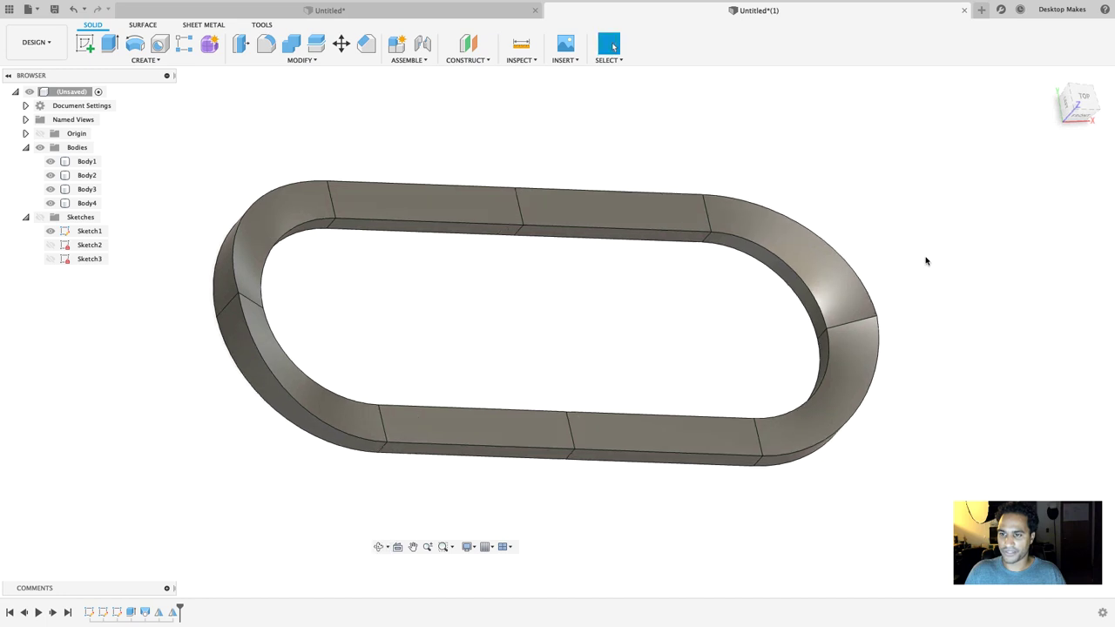
Step: Hide the four bodies one after another and show them again to check which ring segment each one covers
left_click(217, 279)
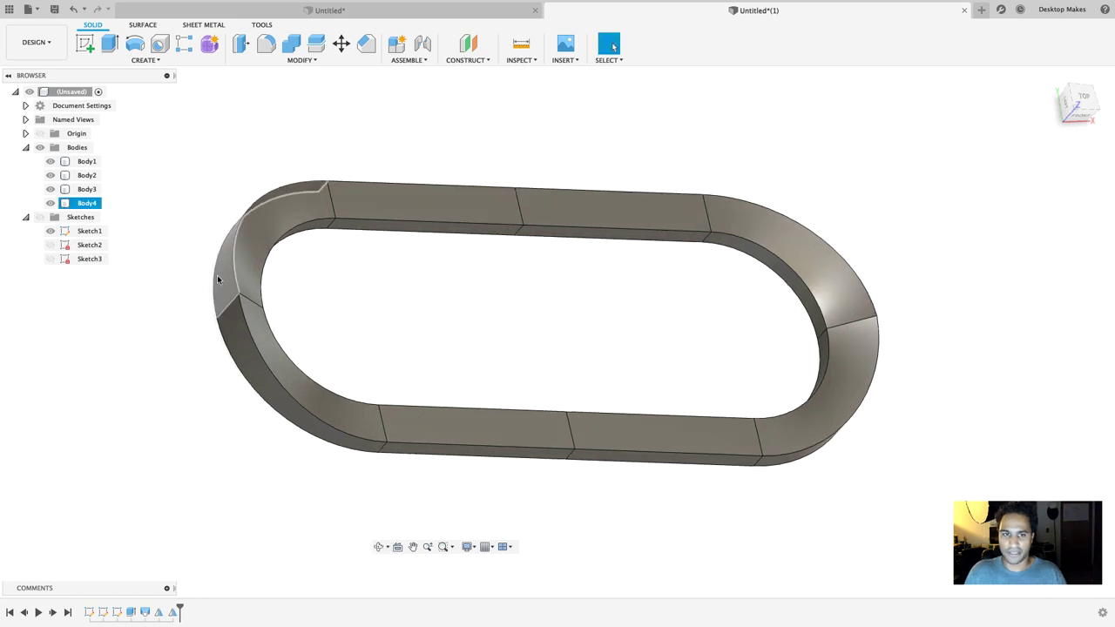
left_click(50, 161)
left_click(50, 175)
left_click(50, 190)
left_click(50, 203)
left_click(50, 203)
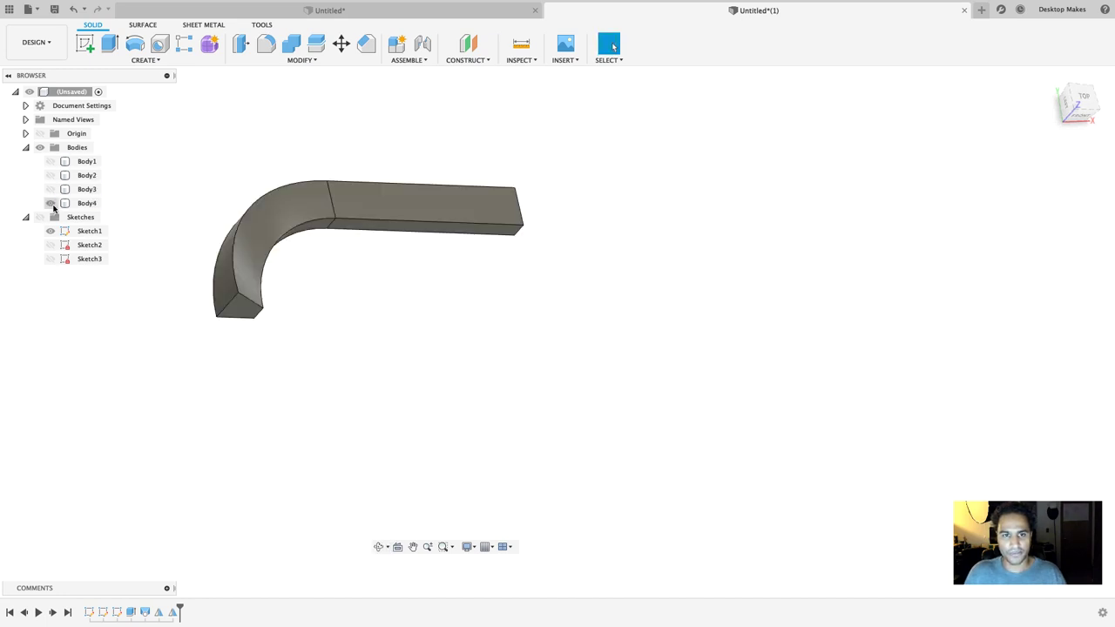
left_click(50, 189)
left_click(49, 175)
left_click(50, 161)
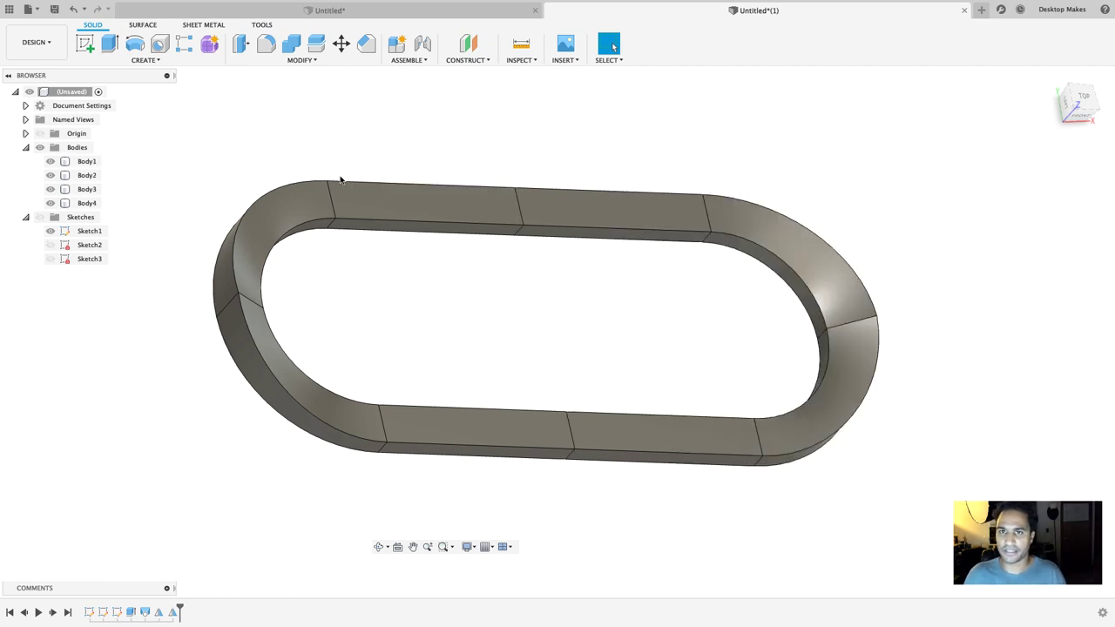
Step: Combine the four ring segments with the Join operation, using Body1 as target and Body2, Body3 and Body4 as tools
left_click(325, 62)
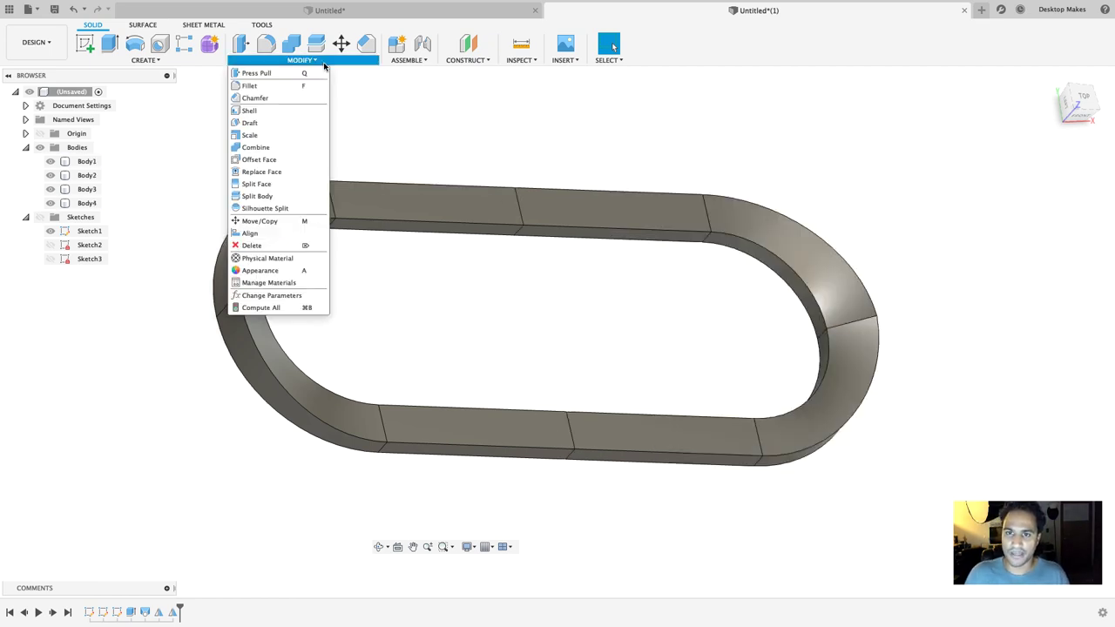
left_click(294, 153)
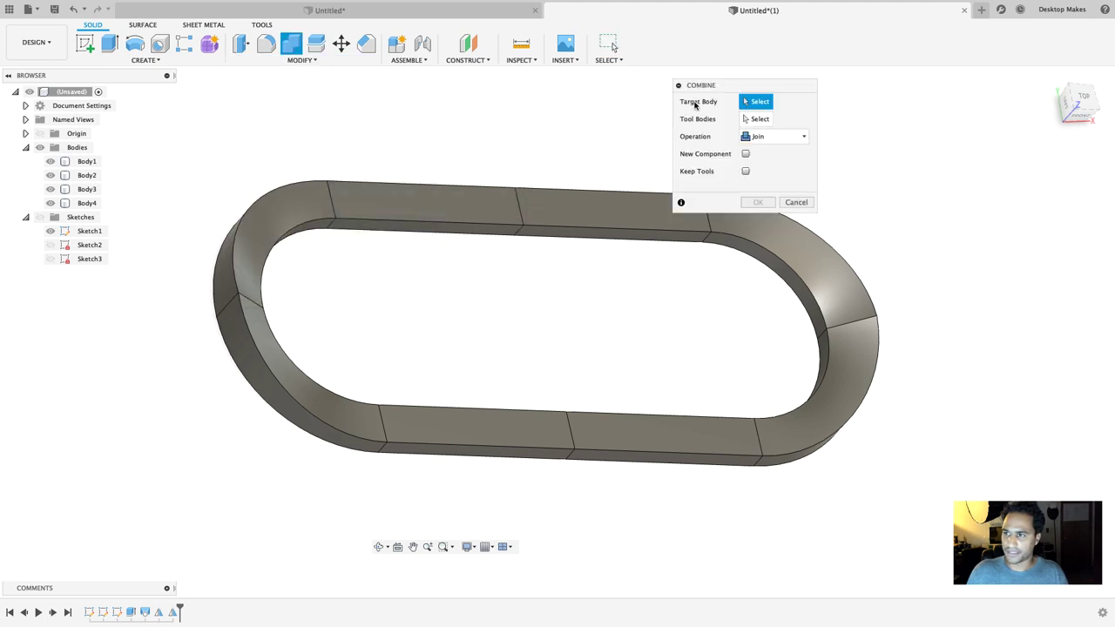
left_click(757, 237)
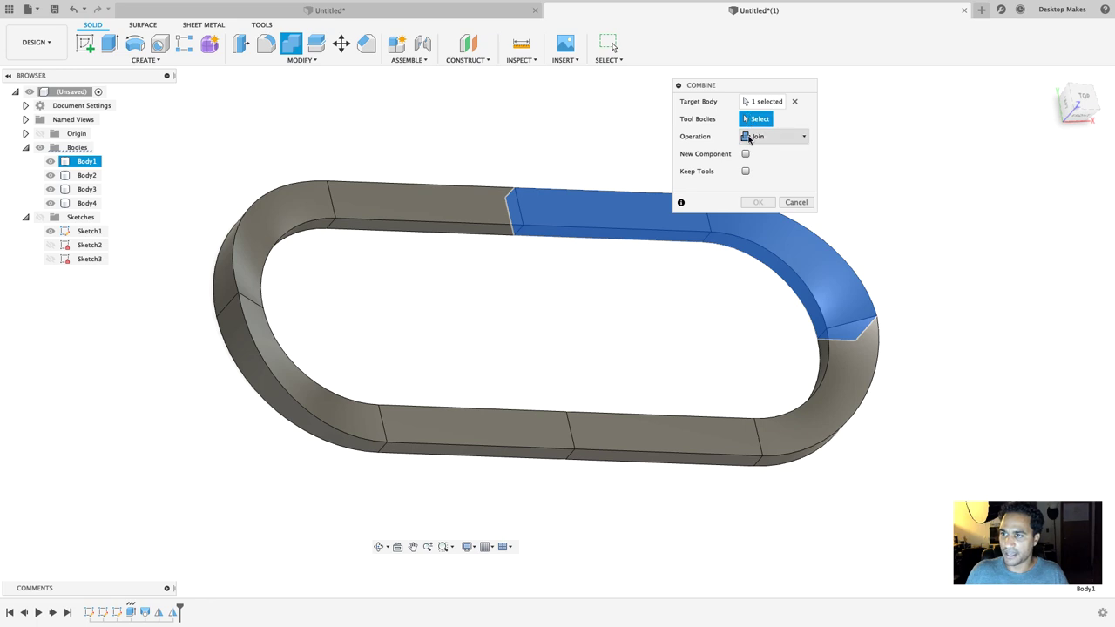
left_click(821, 423)
left_click(369, 416)
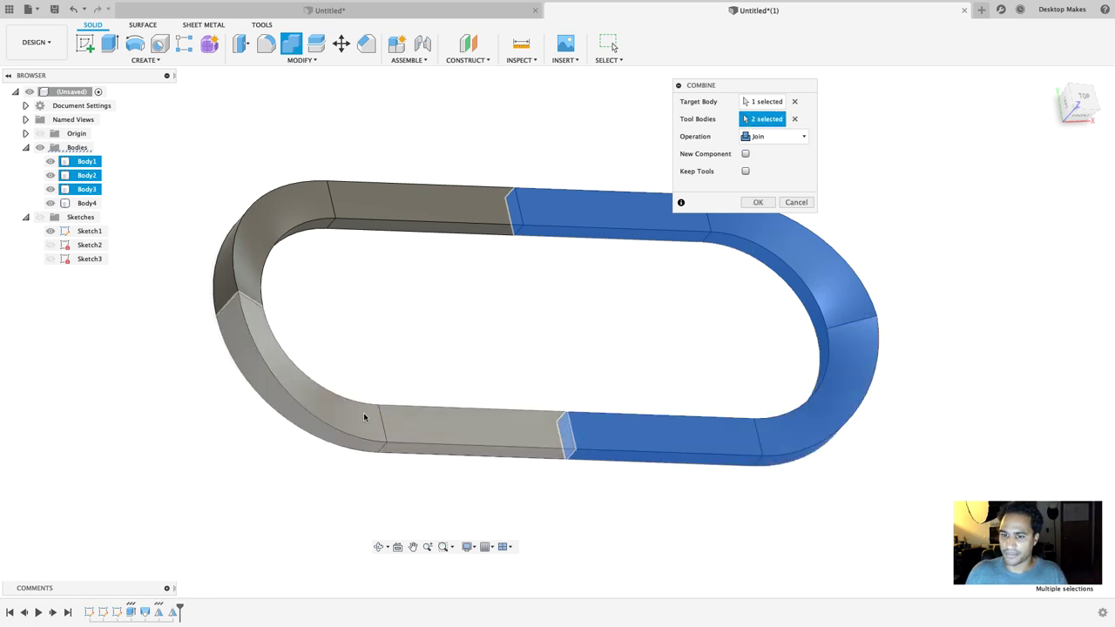
left_click(288, 222)
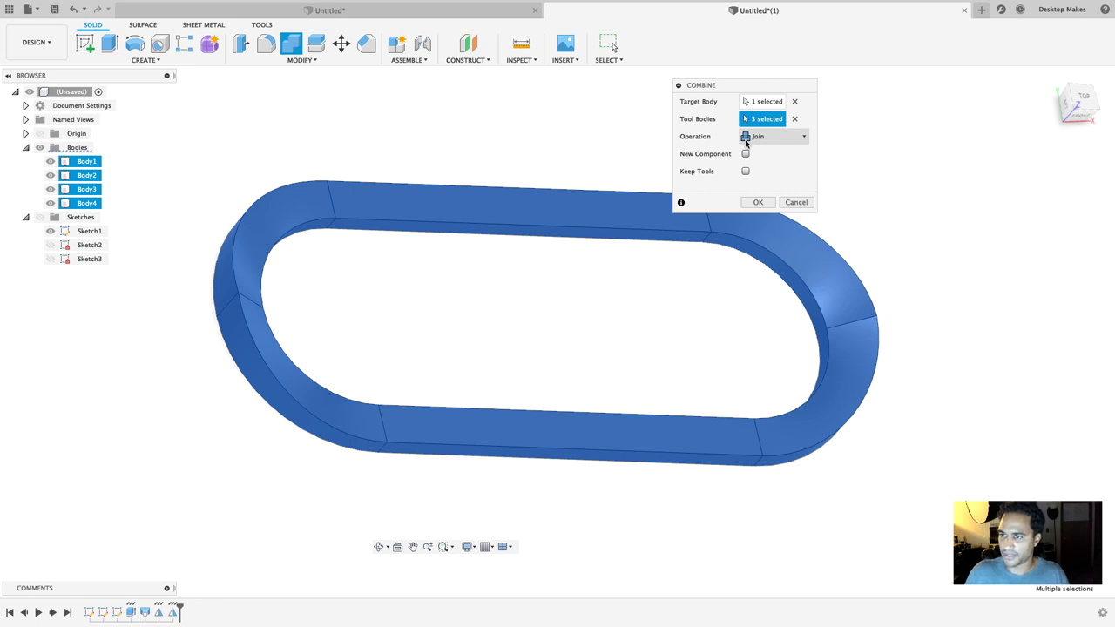
left_click(758, 202)
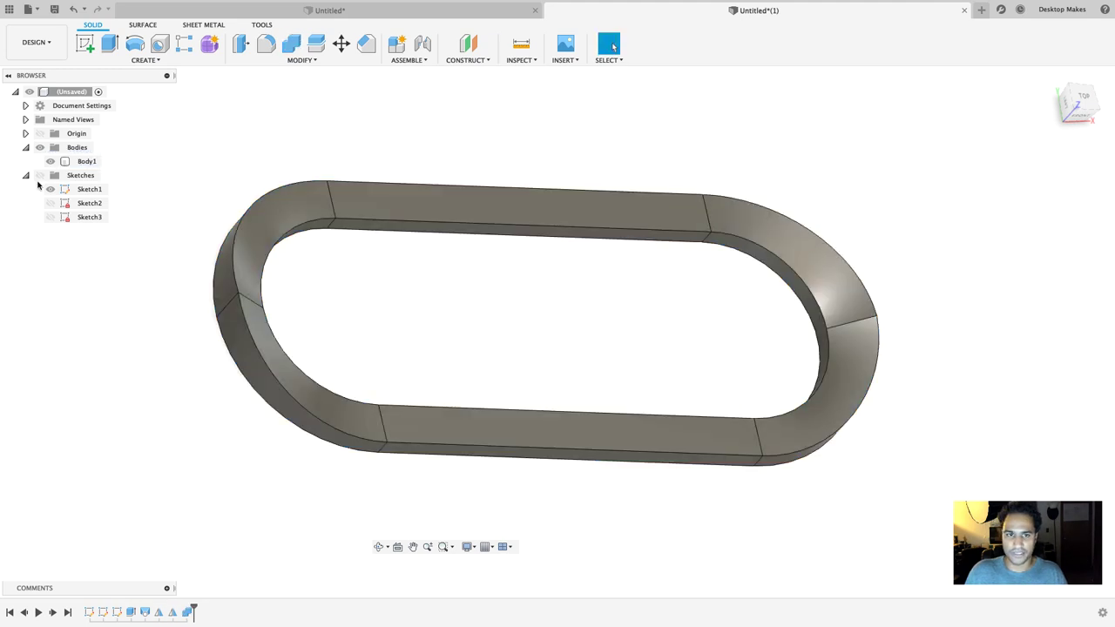
Step: Switch the combined body off and on, and inspect the ring's sloped ends from the front and from above
left_click(49, 161)
left_click(50, 161)
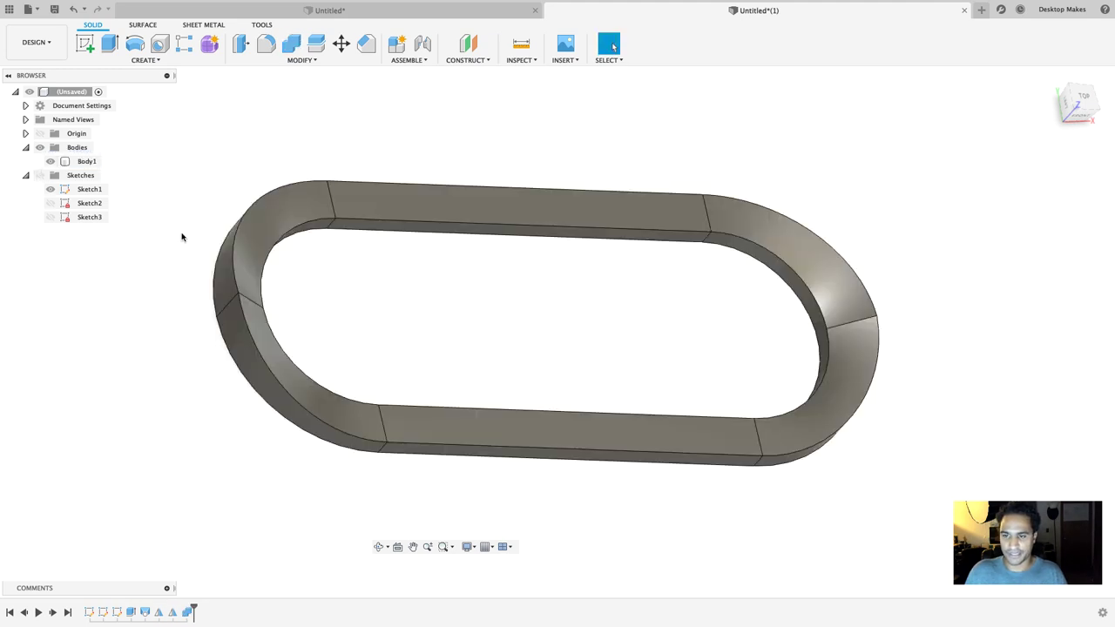
middle_click_drag(544, 523, 796, 333, "shift")
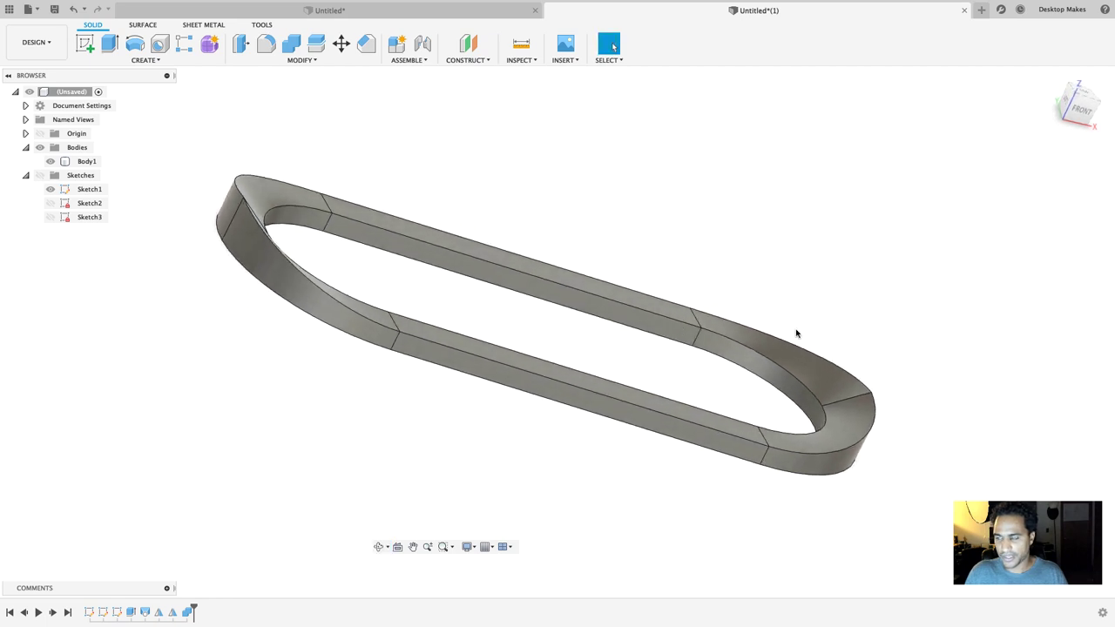
left_click(1080, 109)
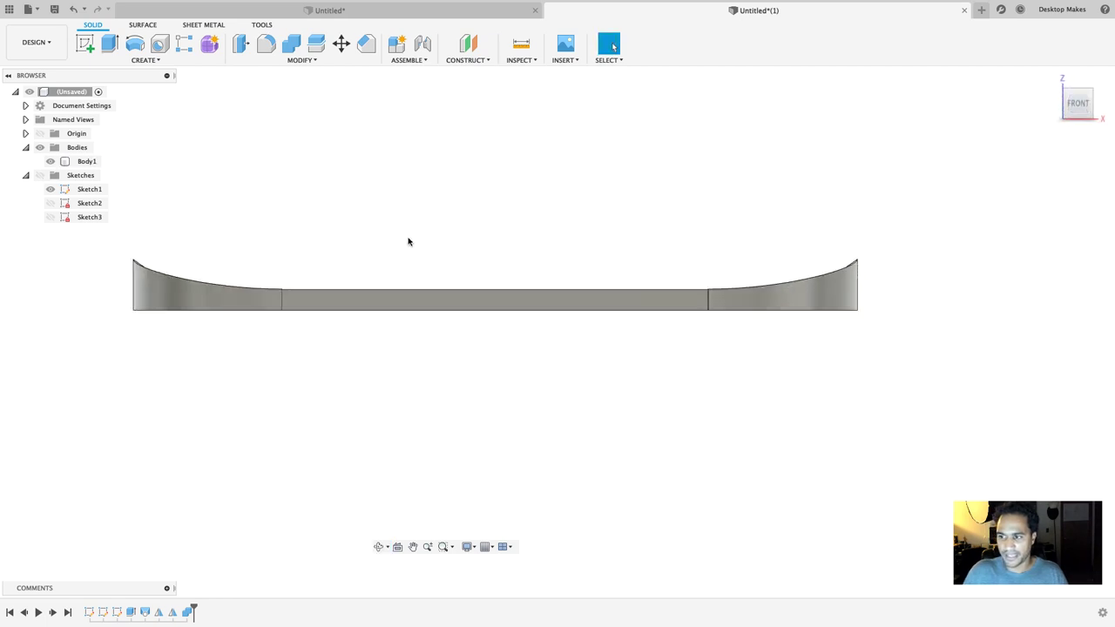
middle_click_drag(408, 241, 410, 261, "shift")
middle_click_drag(498, 279, 534, 335)
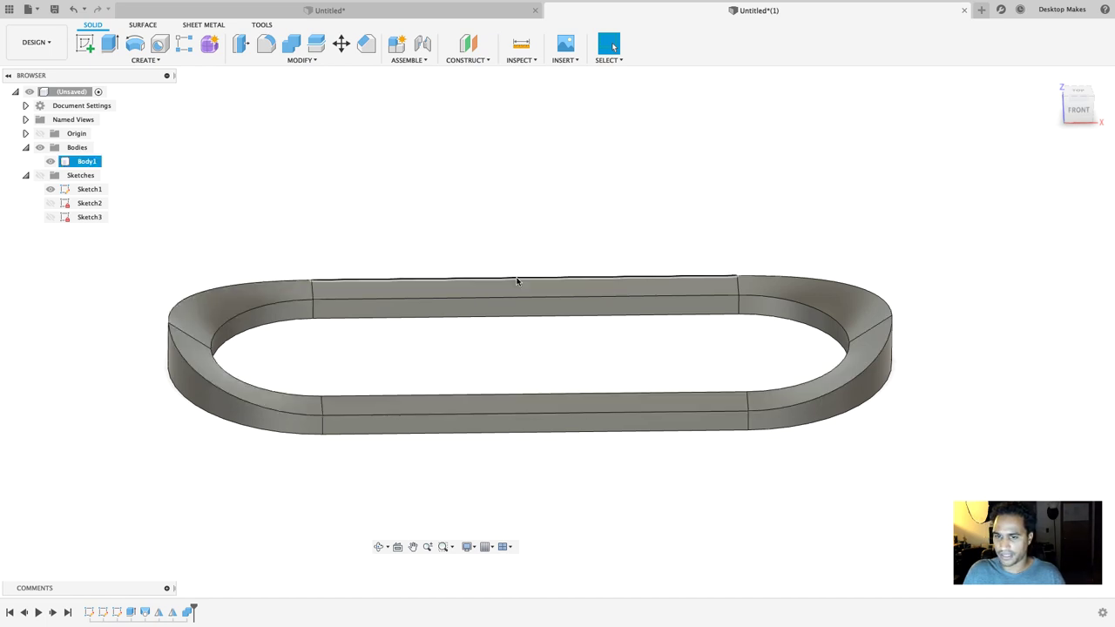
left_click(533, 254)
middle_click_drag(548, 226, 546, 259, "shift")
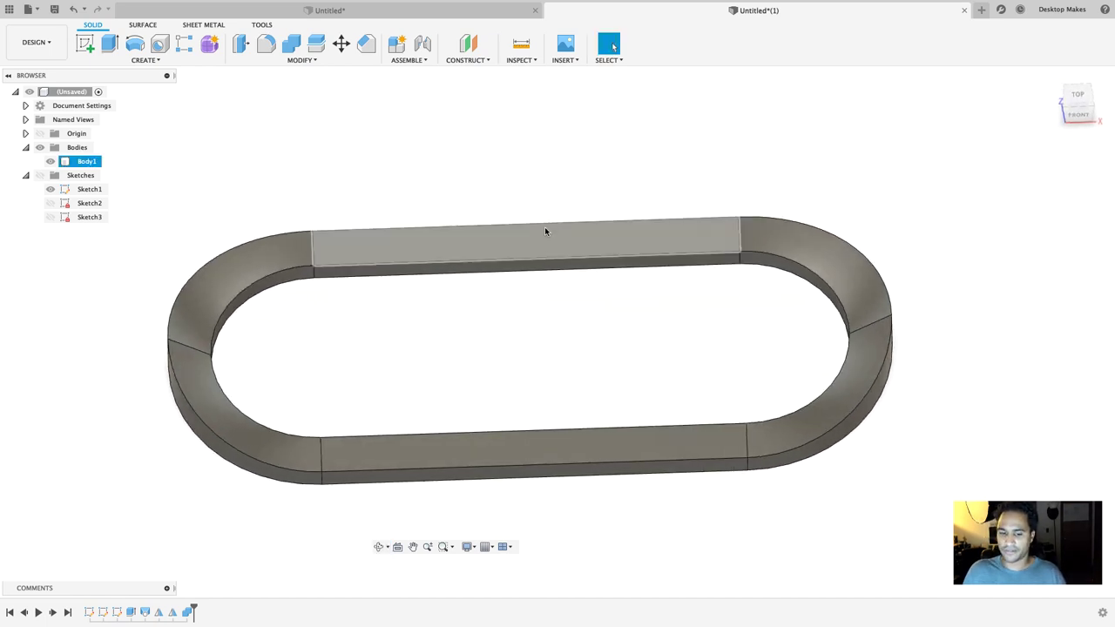
middle_click_drag(368, 391, 457, 373)
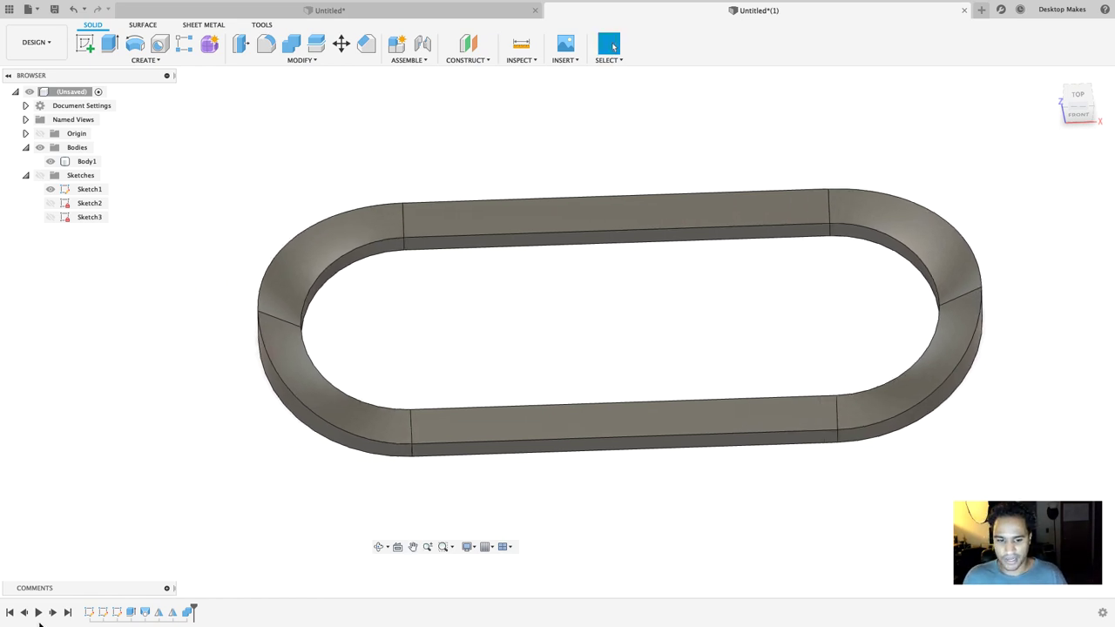
Step: Reopen Sketch1, which holds the slot outline and quarter arc, for editing
right_click(92, 615)
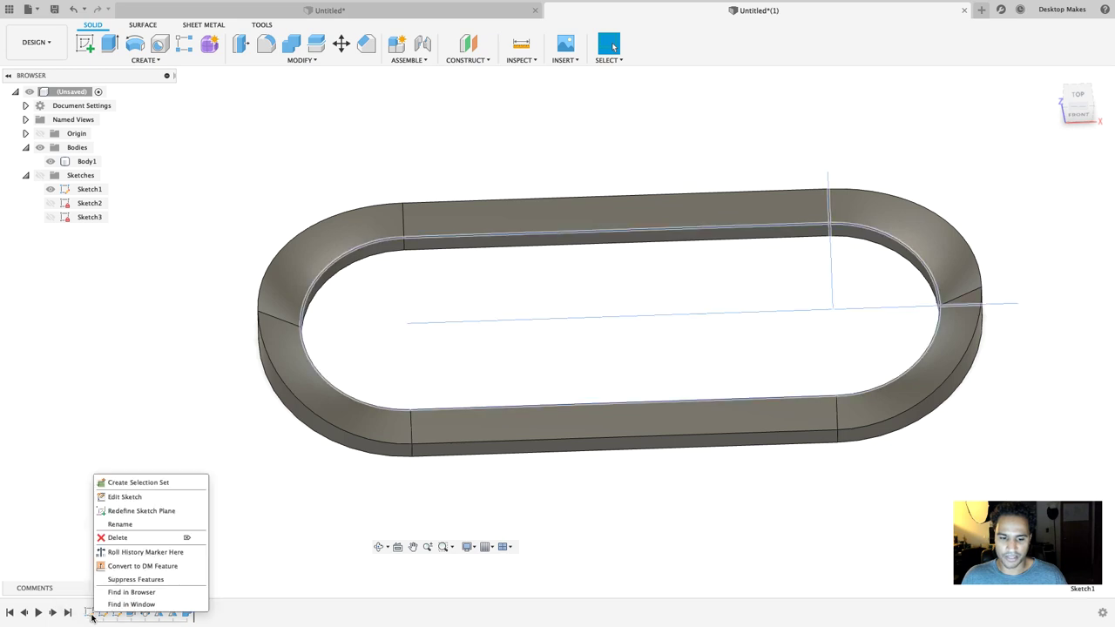
right_click(87, 617)
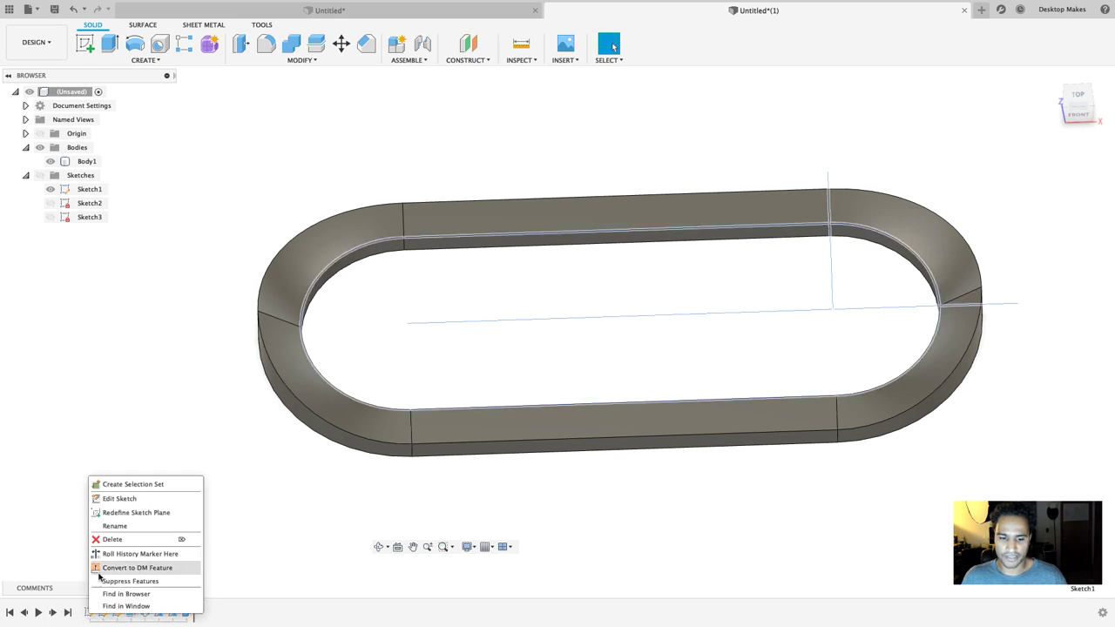
left_click(119, 503)
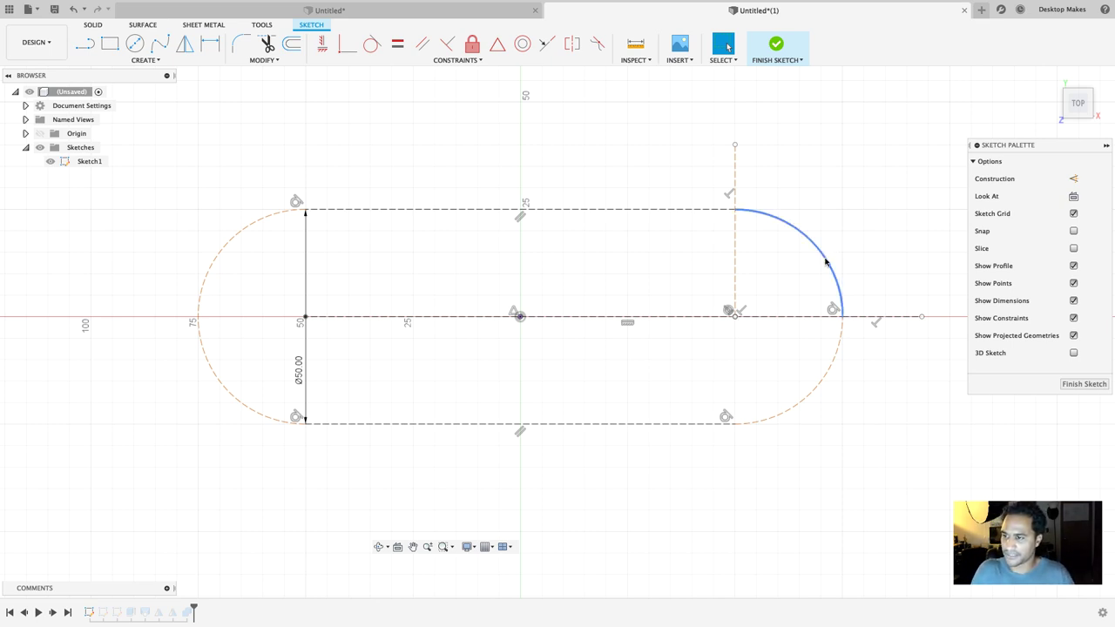
Step: Try to shift the quarter arc to test whether the slot's length is constrained, and undo the move
middle_click_drag(824, 288, 760, 317)
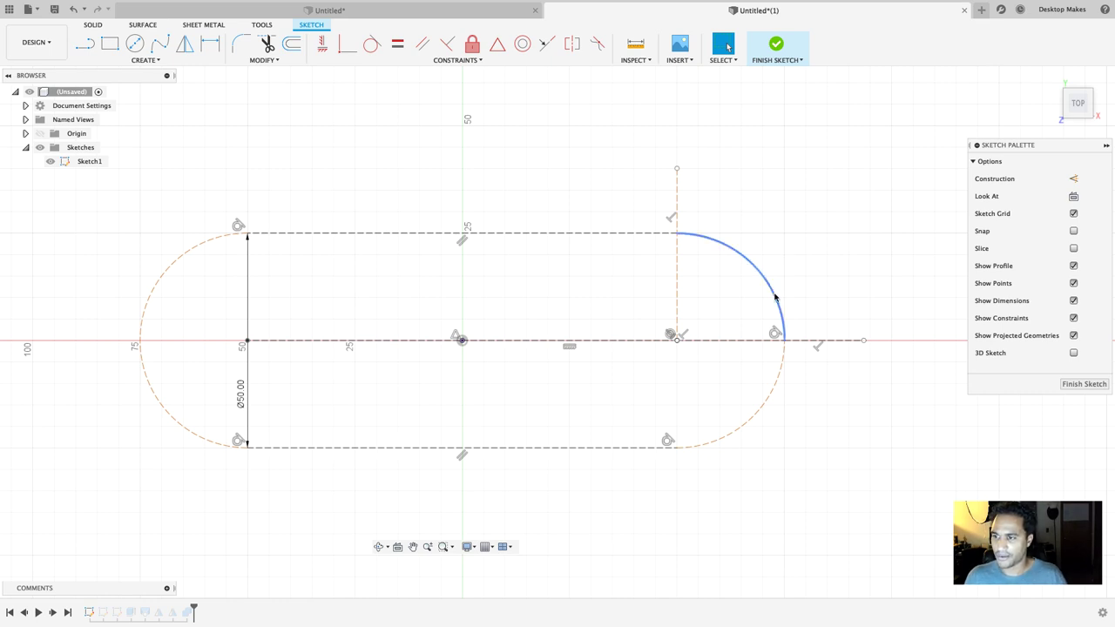
mouse_move(775, 298)
left_mouse_down()
mouse_move(791, 287)
mouse_move(741, 296)
mouse_move(831, 273)
mouse_move(749, 301)
mouse_move(901, 276)
mouse_move(714, 288)
mouse_move(775, 281)
left_mouse_up()
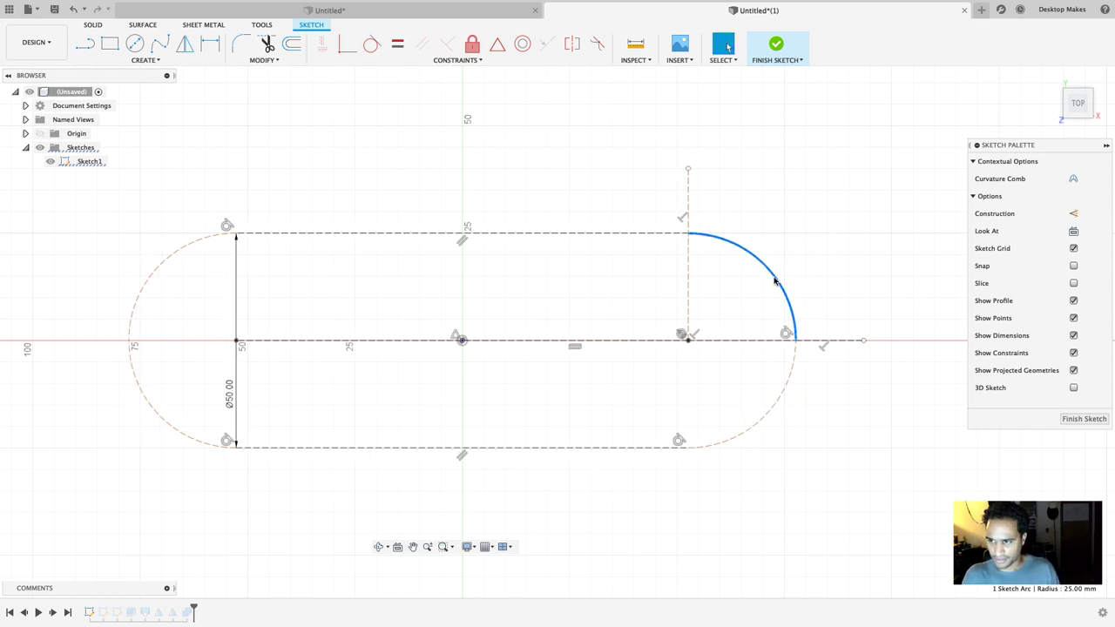
left_click(775, 280)
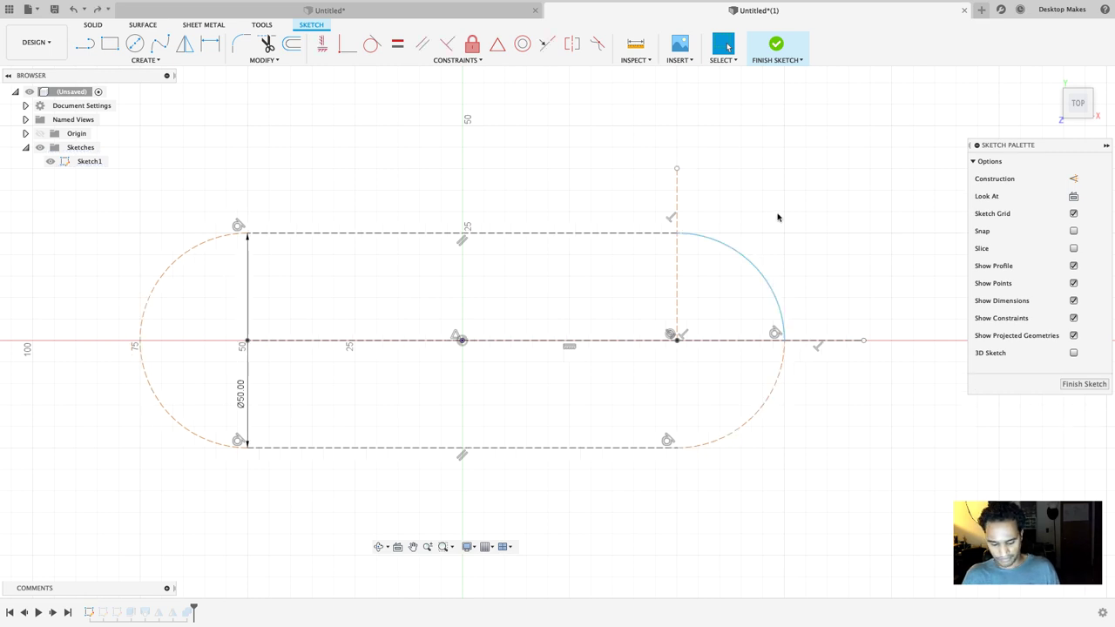
Step: Dimension the slot's upper straight line at 100 mm and check the quarter arc
key("d")
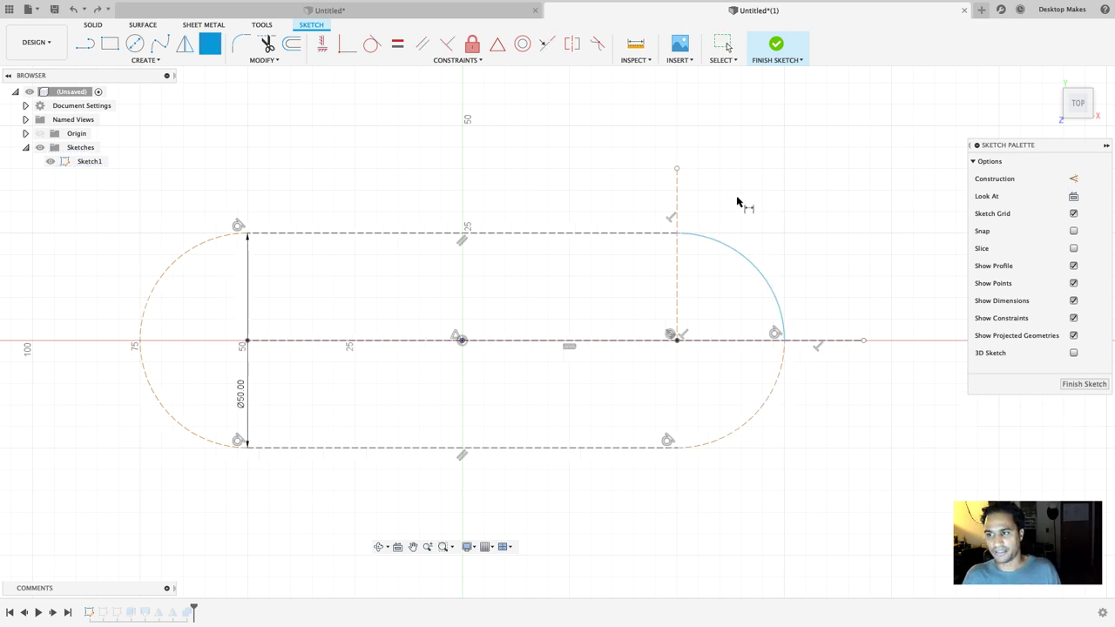
left_click(520, 234)
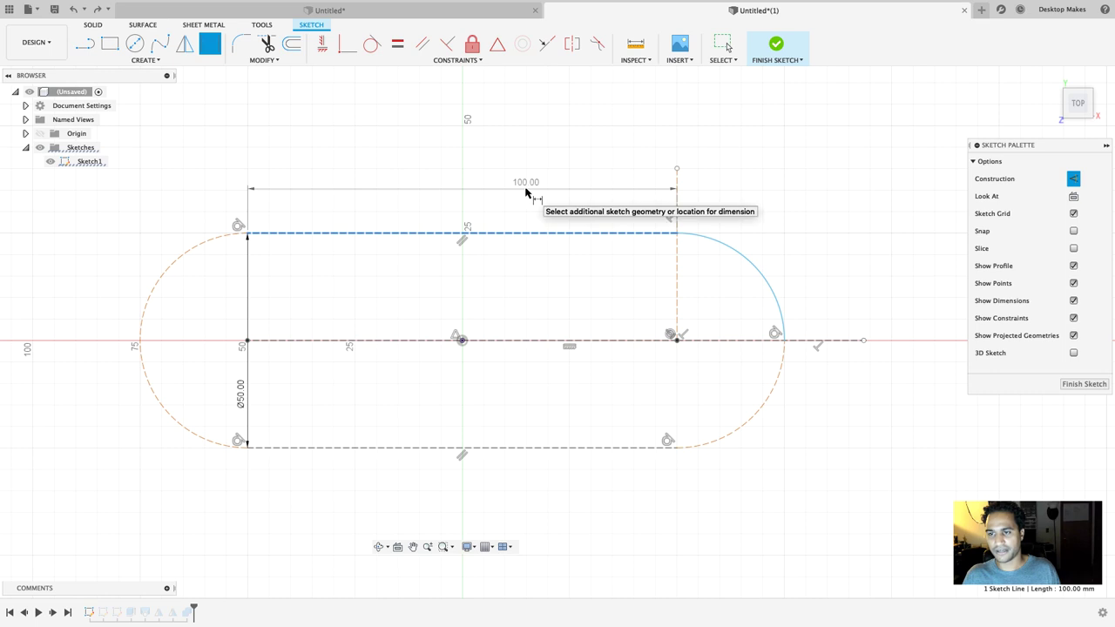
left_click(526, 191)
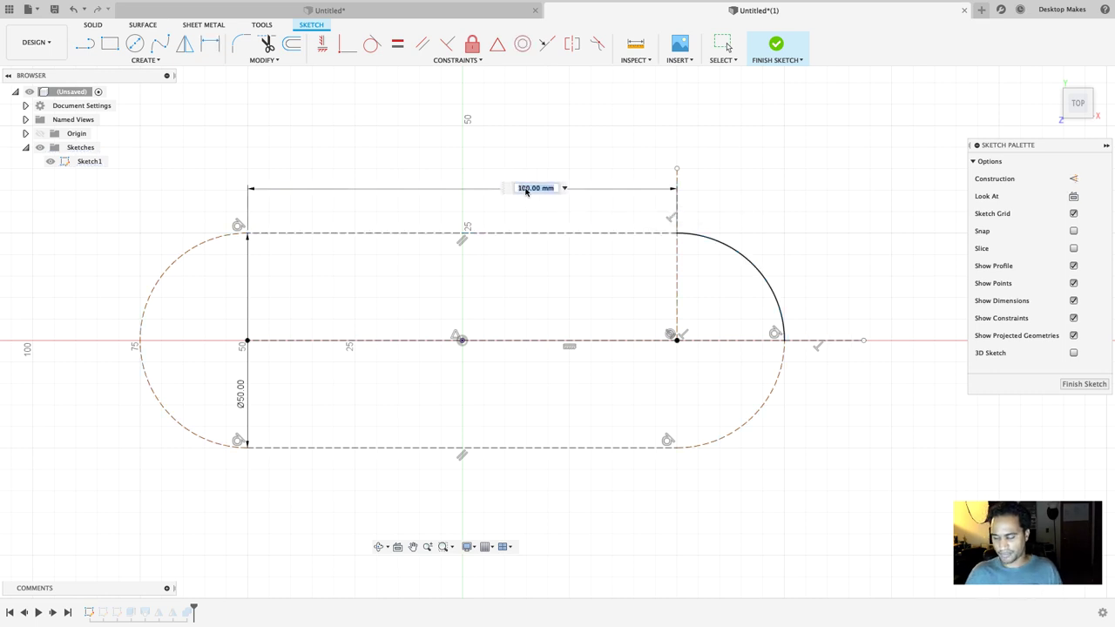
key("Return")
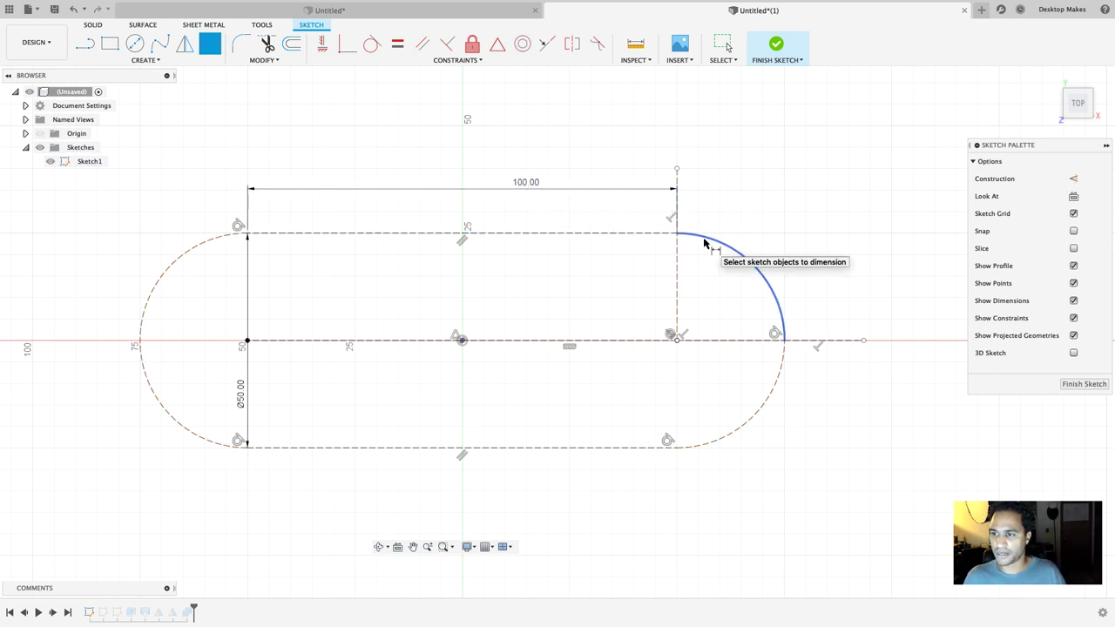
key("Escape")
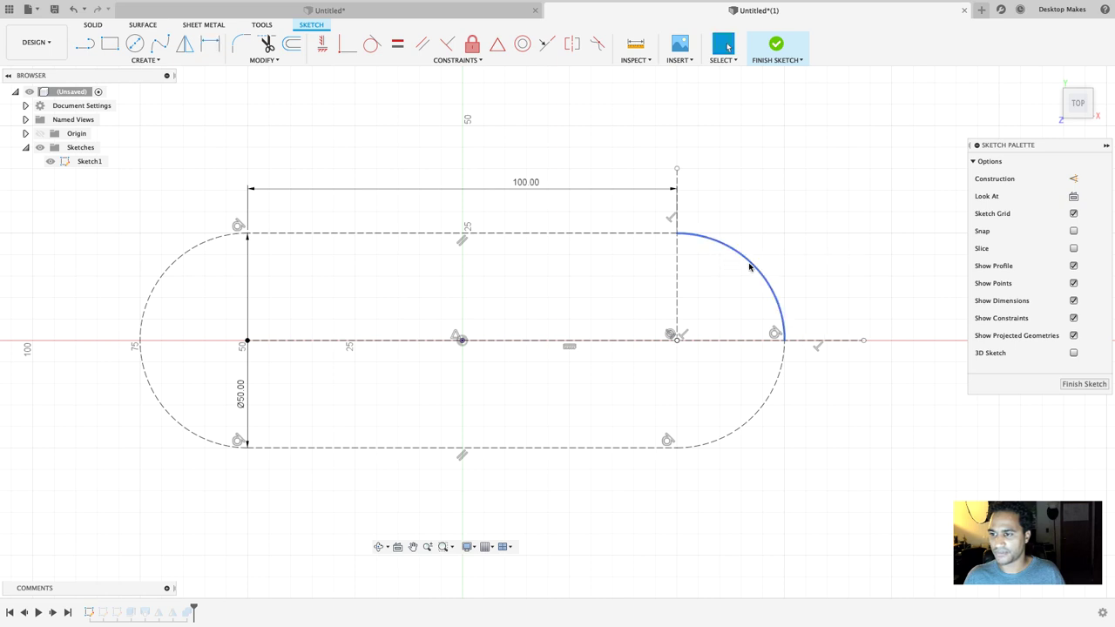
left_click(749, 261)
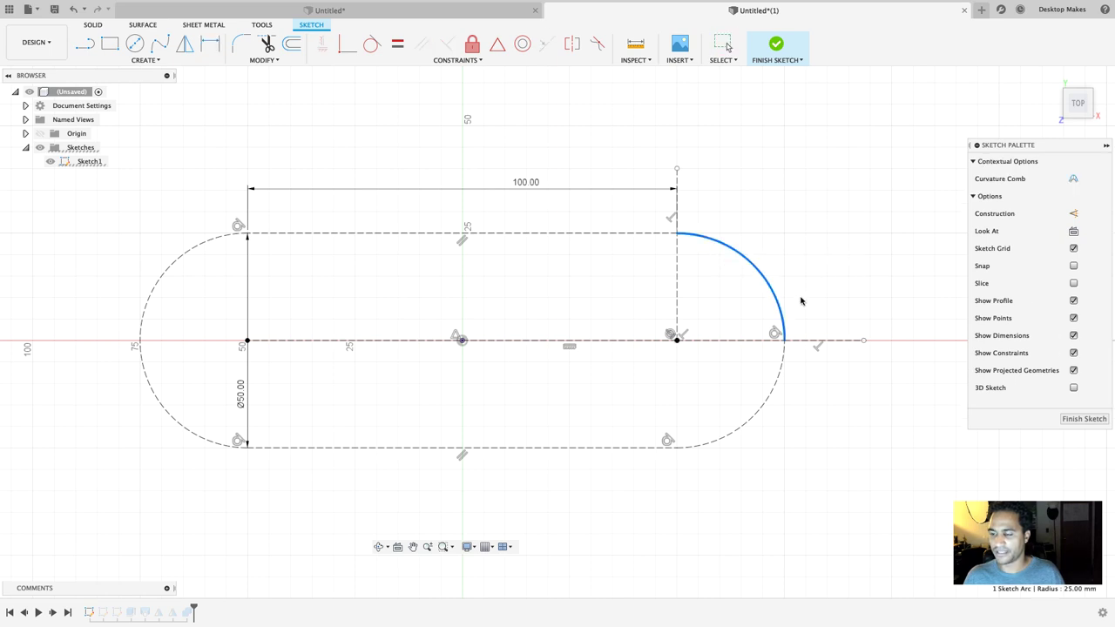
left_click(816, 278)
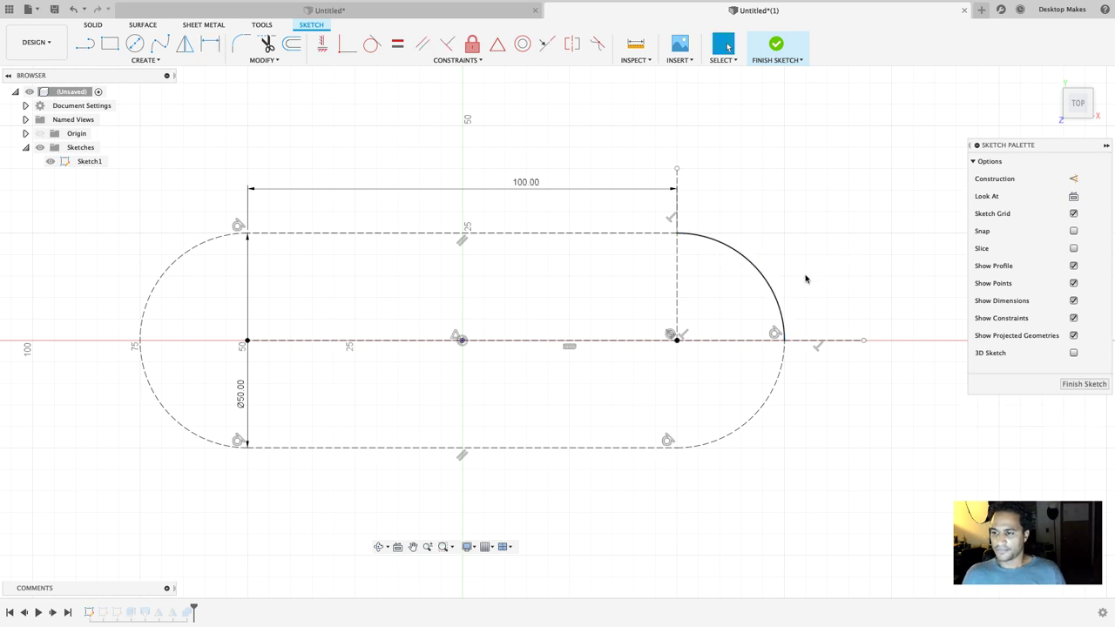
Step: Set the slot's straight length to 200 mm, finish the sketch and inspect the lengthened ring
double_click(535, 185)
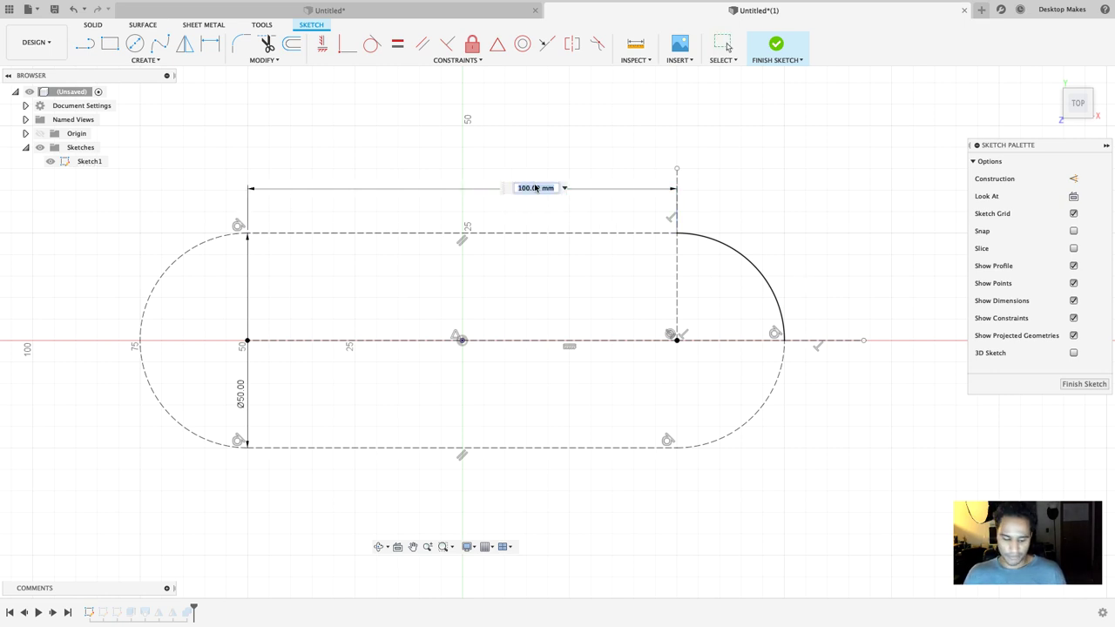
type("200")
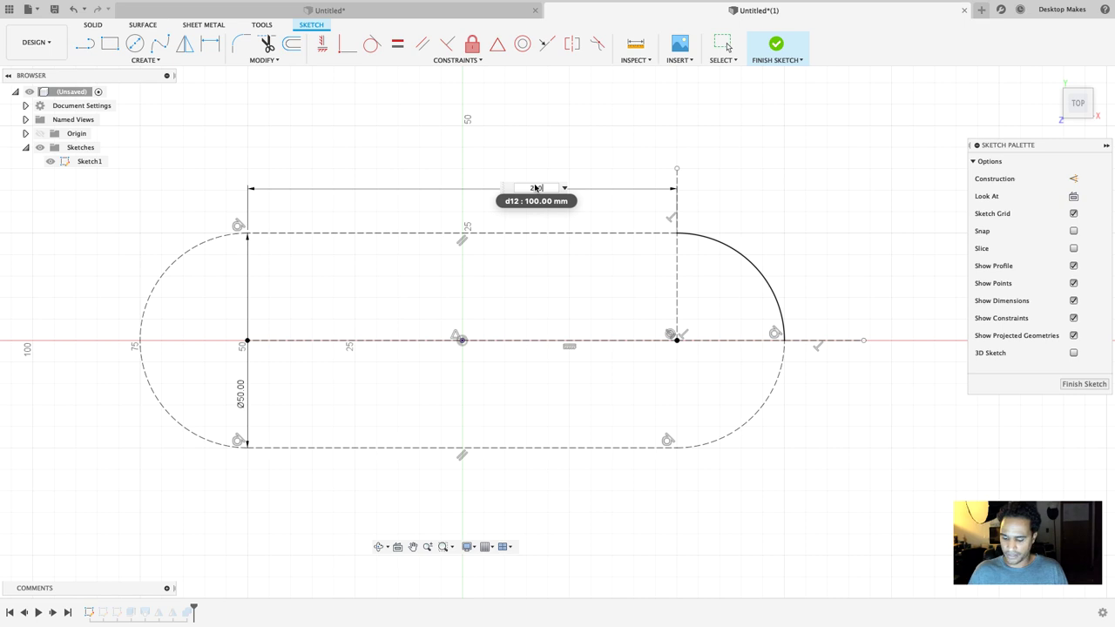
key("Return")
scroll(717, 135, "down", 2)
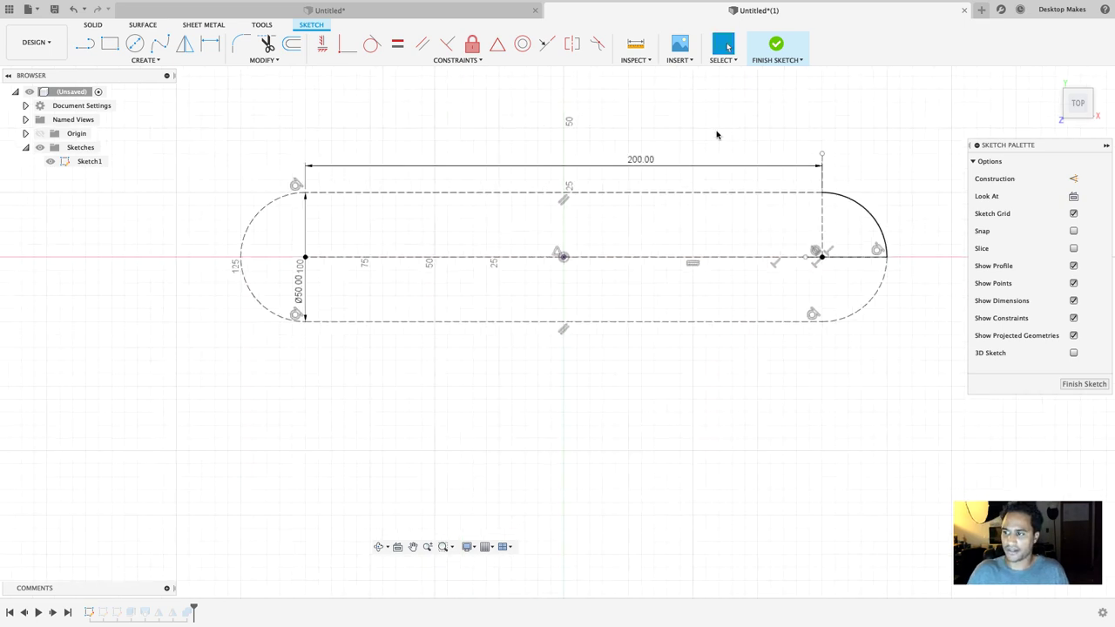
left_click(776, 43)
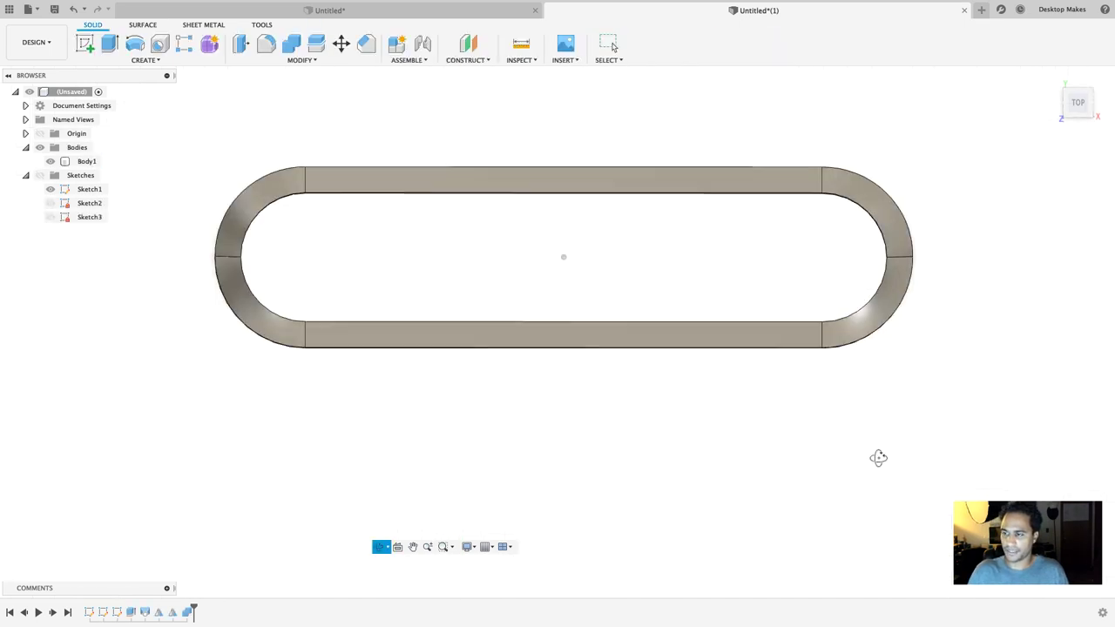
left_click_drag(878, 457, 888, 398)
key("Escape")
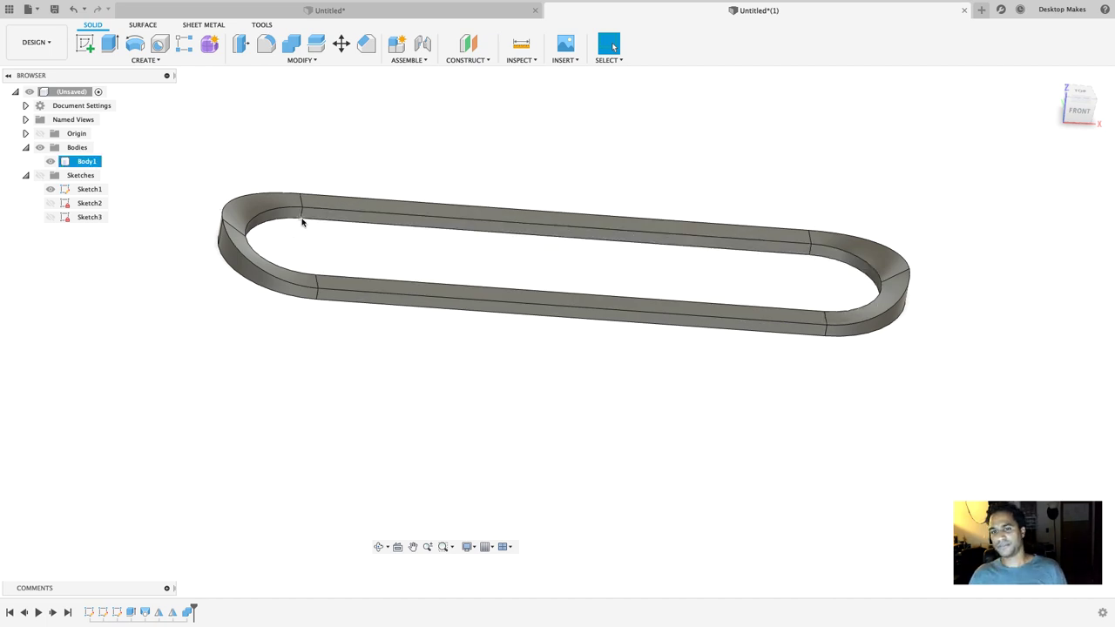
mouse_move(609, 209)
middle_mouse_down("shift")
mouse_move(602, 224)
mouse_move(601, 205)
middle_mouse_up("shift")
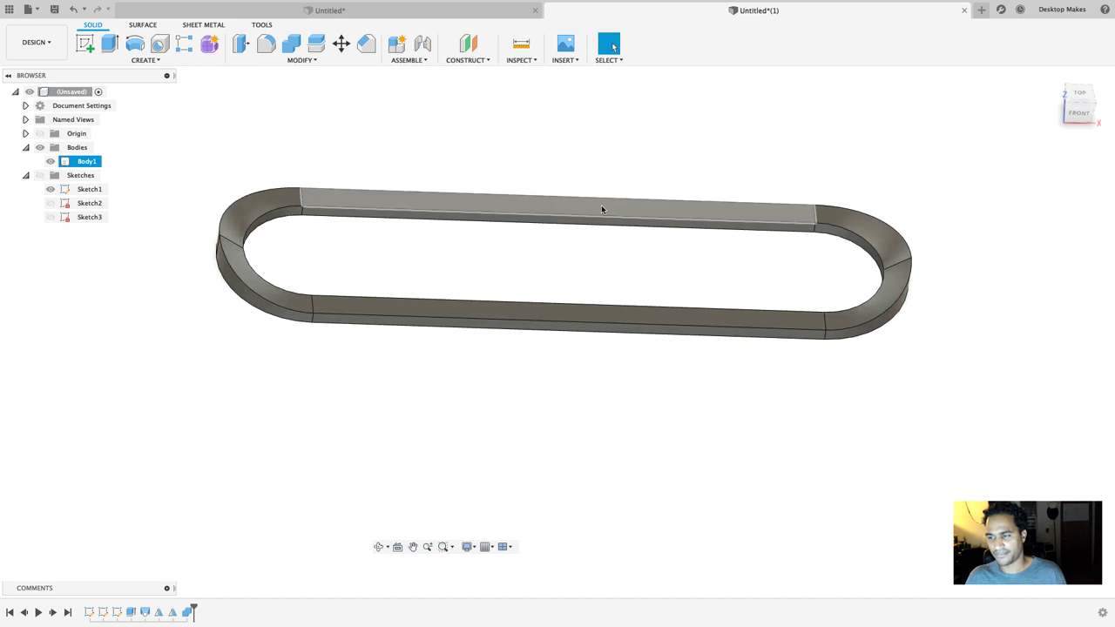
Step: Reopen Sketch1, set the slot's straight length to 80 mm, and inspect the updated ring
double_click(101, 614)
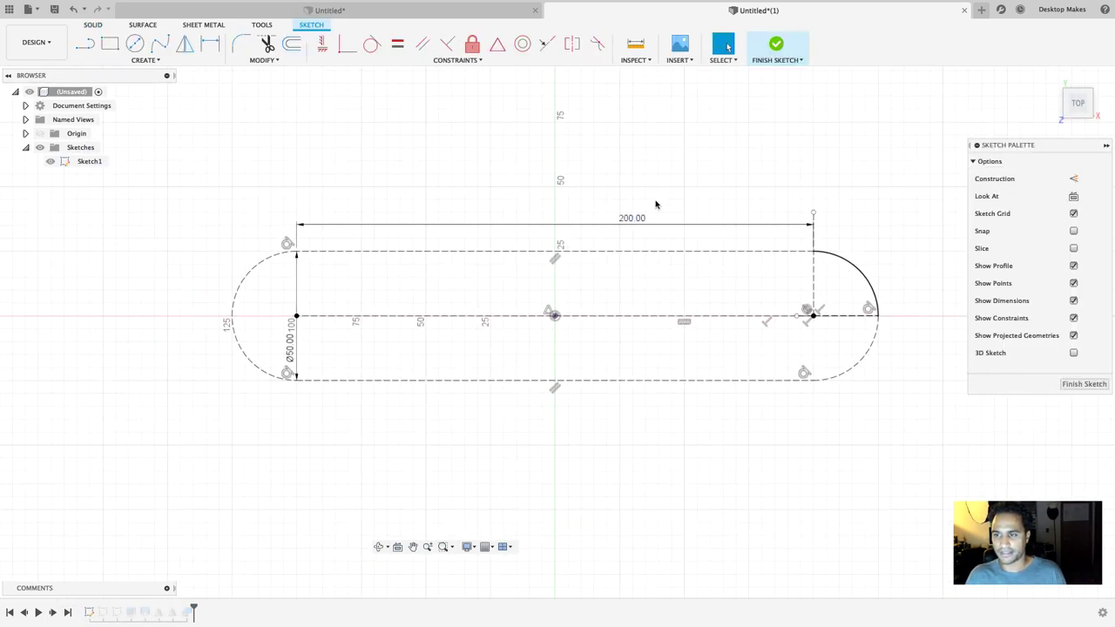
double_click(634, 219)
key("BackSpace")
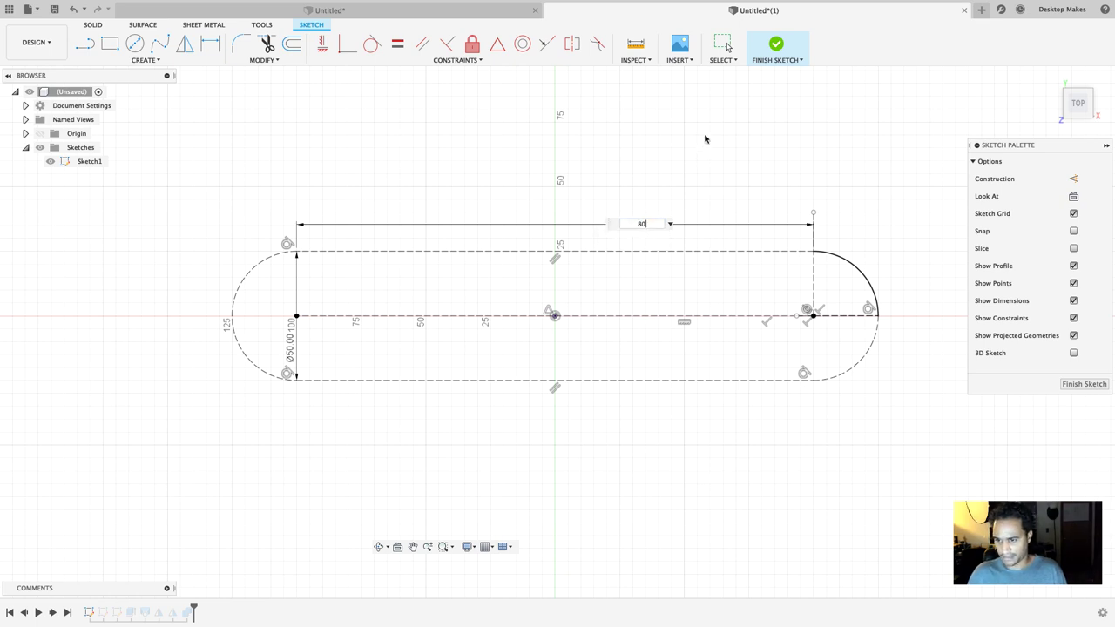
key("Return")
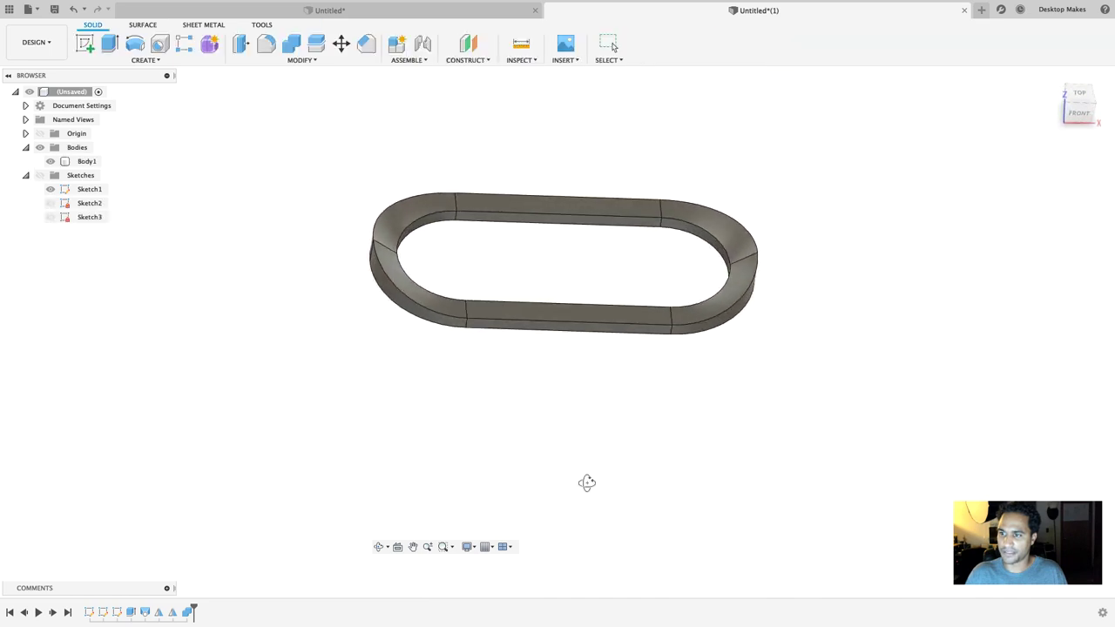
mouse_move(587, 482)
left_mouse_down()
mouse_move(612, 471)
mouse_move(645, 366)
left_mouse_up()
scroll(657, 269, "up", 3)
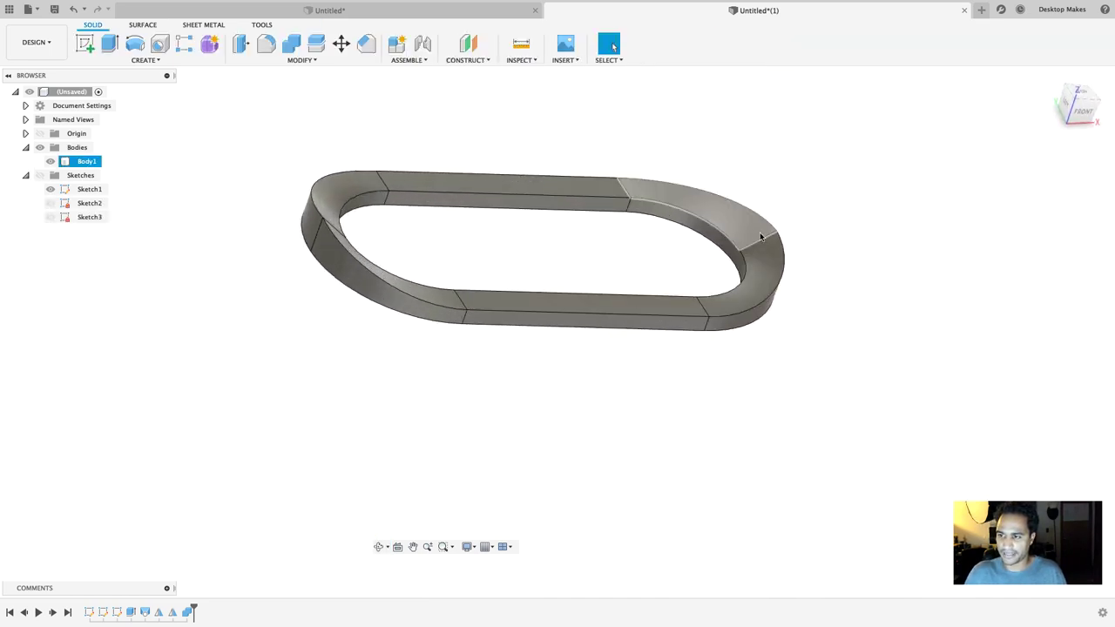
middle_click_drag(761, 236, 679, 331, "shift")
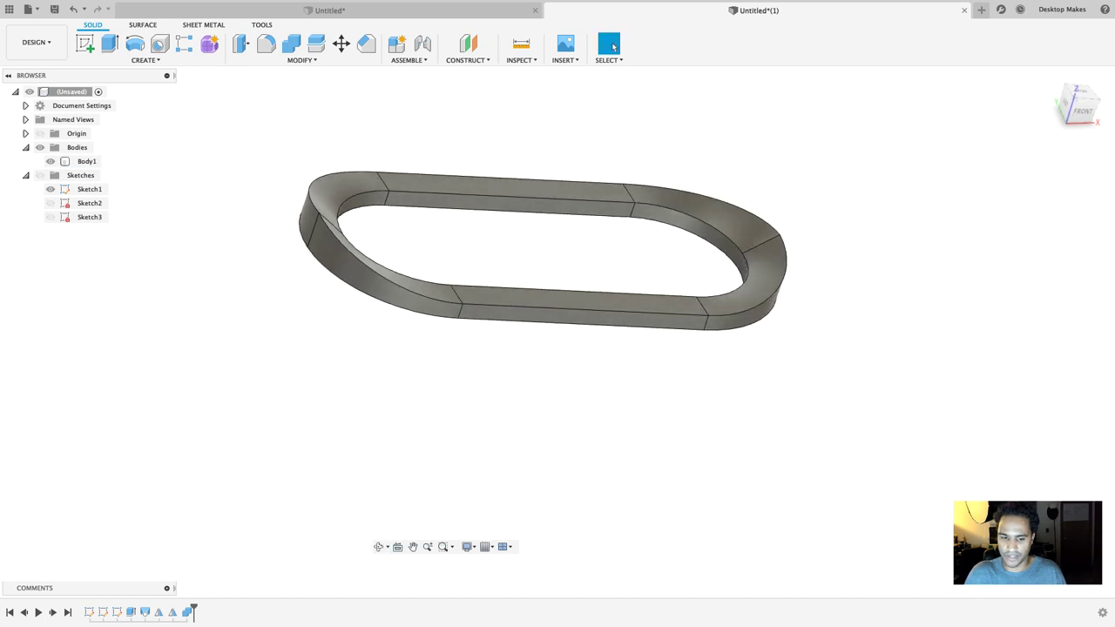
Step: Open Sketch3 for editing and delete the sloped line that closes the end profile
right_click(119, 614)
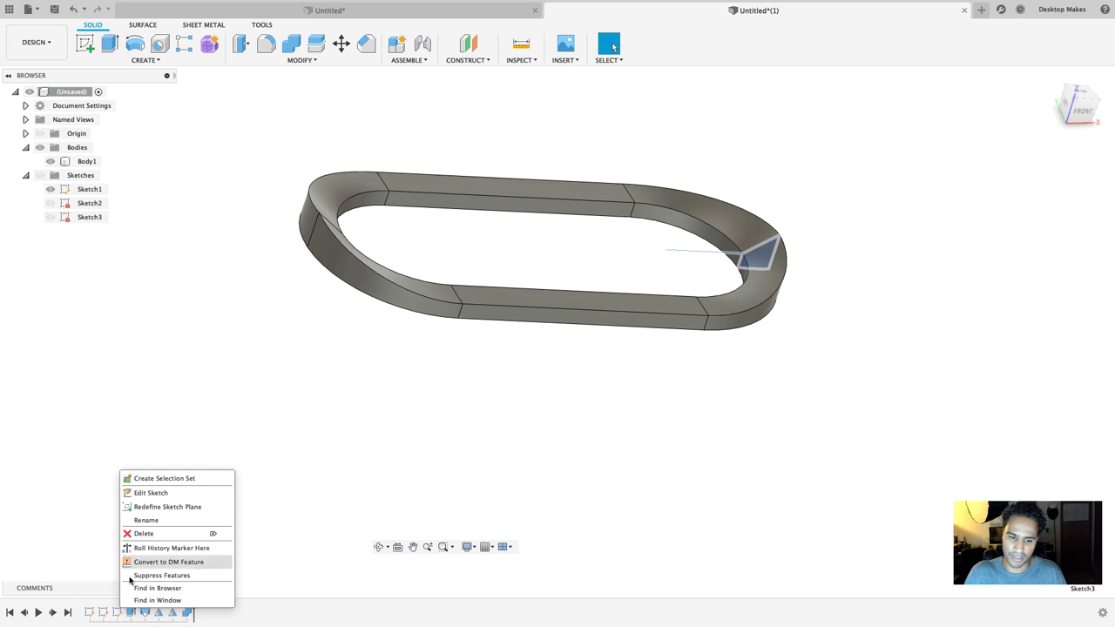
left_click(154, 493)
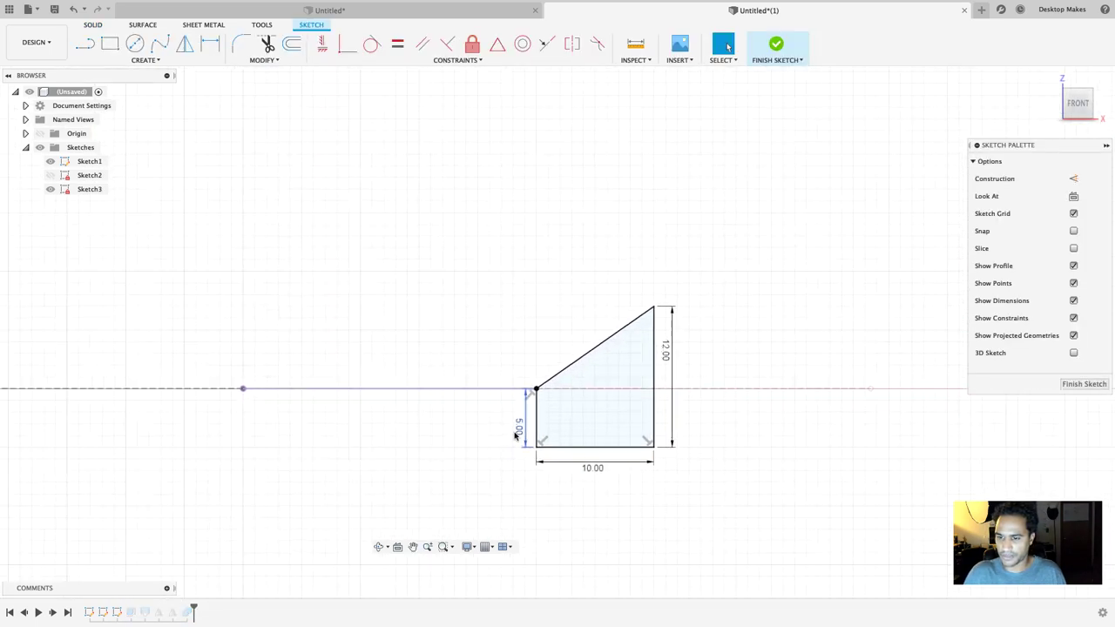
left_click(576, 361)
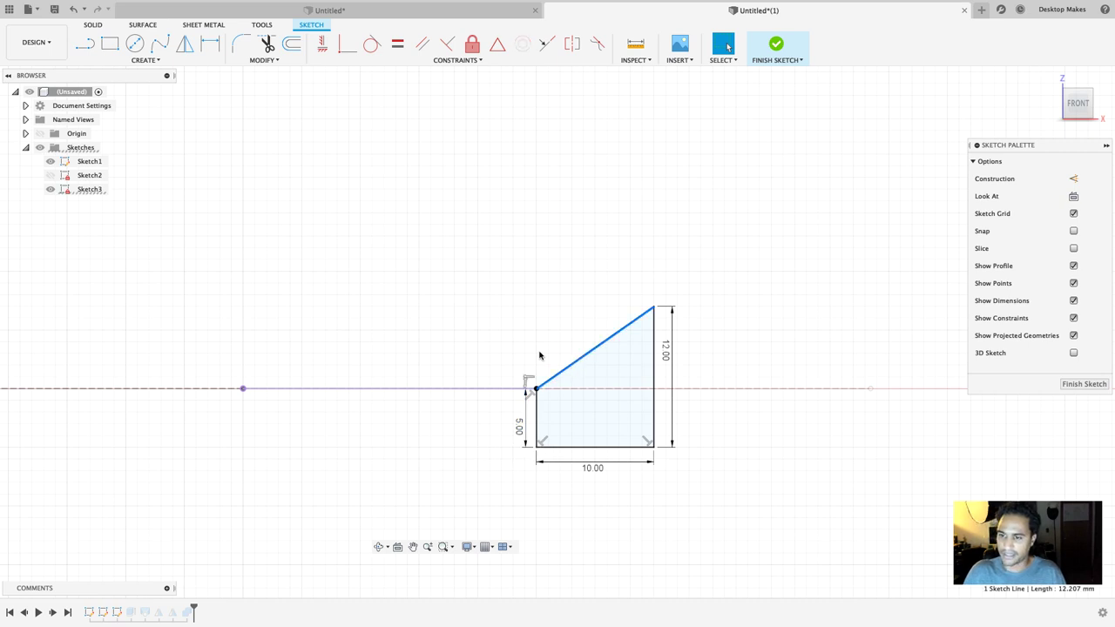
key("Delete")
key("t")
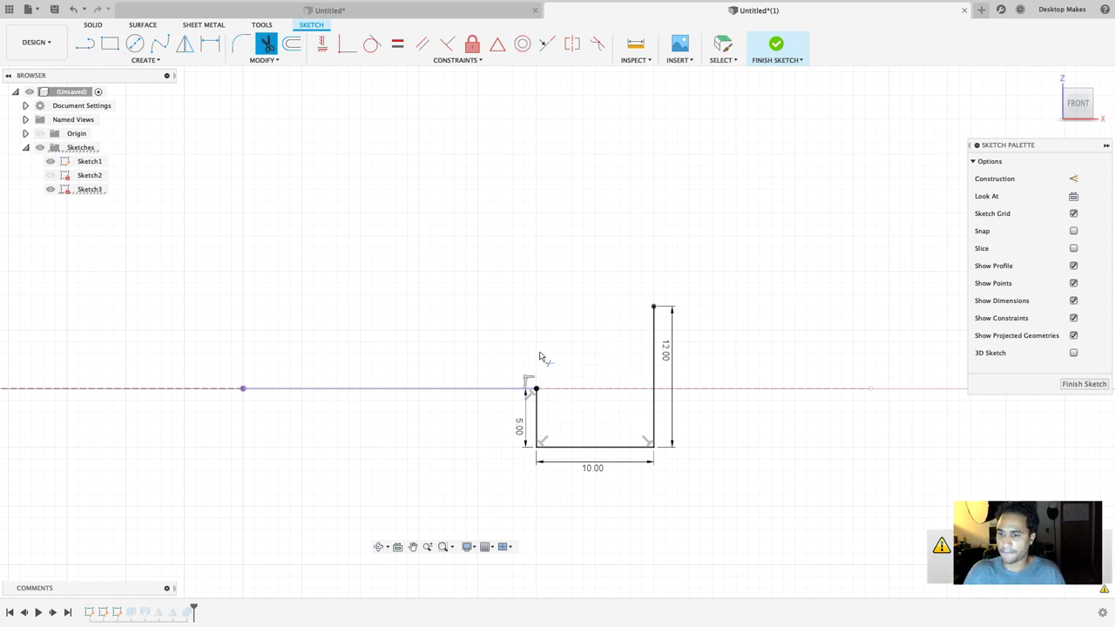
Step: Close the end profile with a concave 3-point arc between its open endpoints, finish the sketch and inspect the ring
left_click(141, 60)
mouse_move(122, 110)
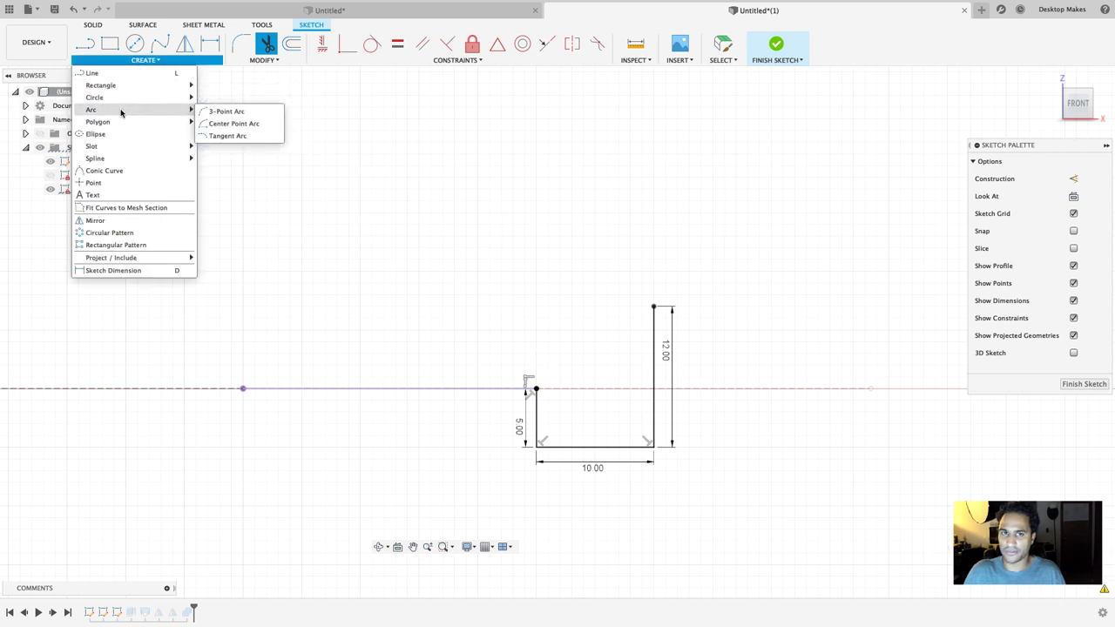
left_click(228, 113)
left_click(536, 389)
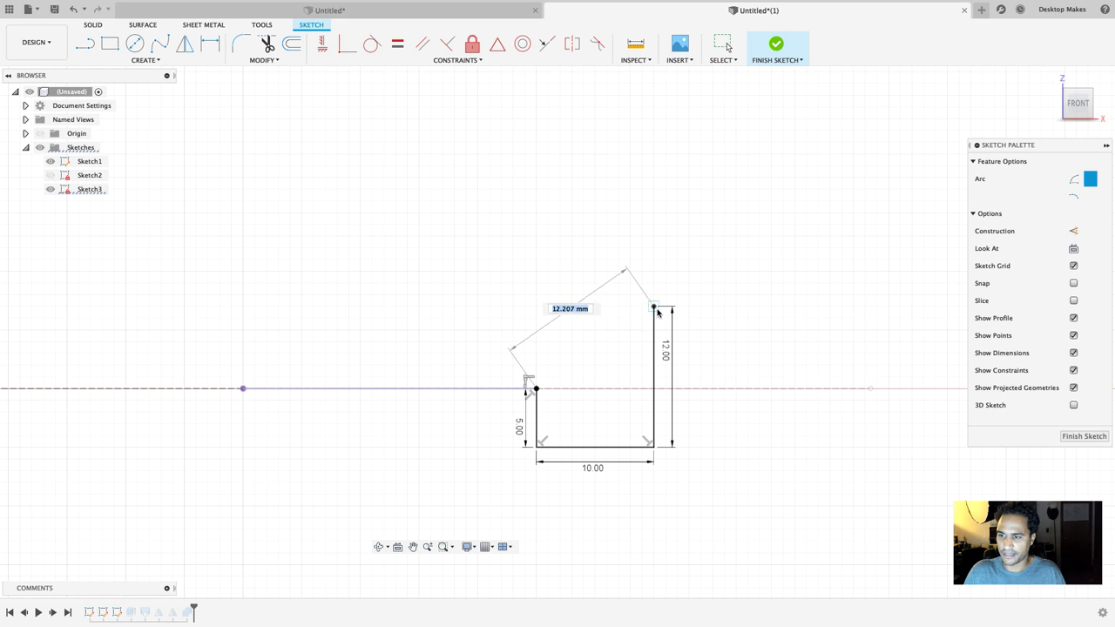
left_click(655, 308)
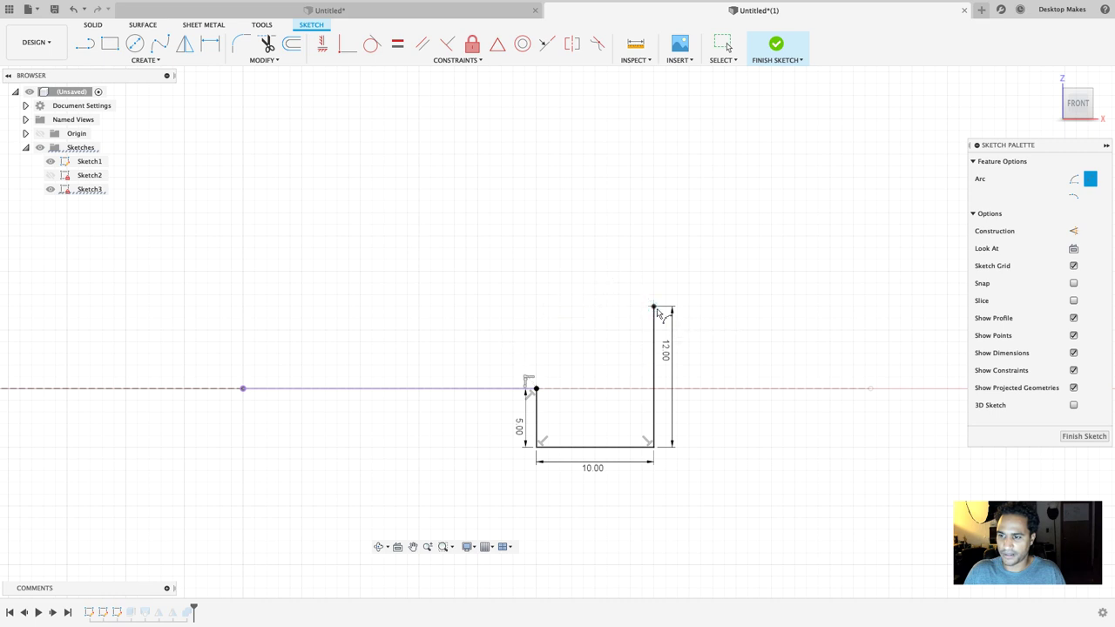
left_click(627, 351)
left_click(776, 43)
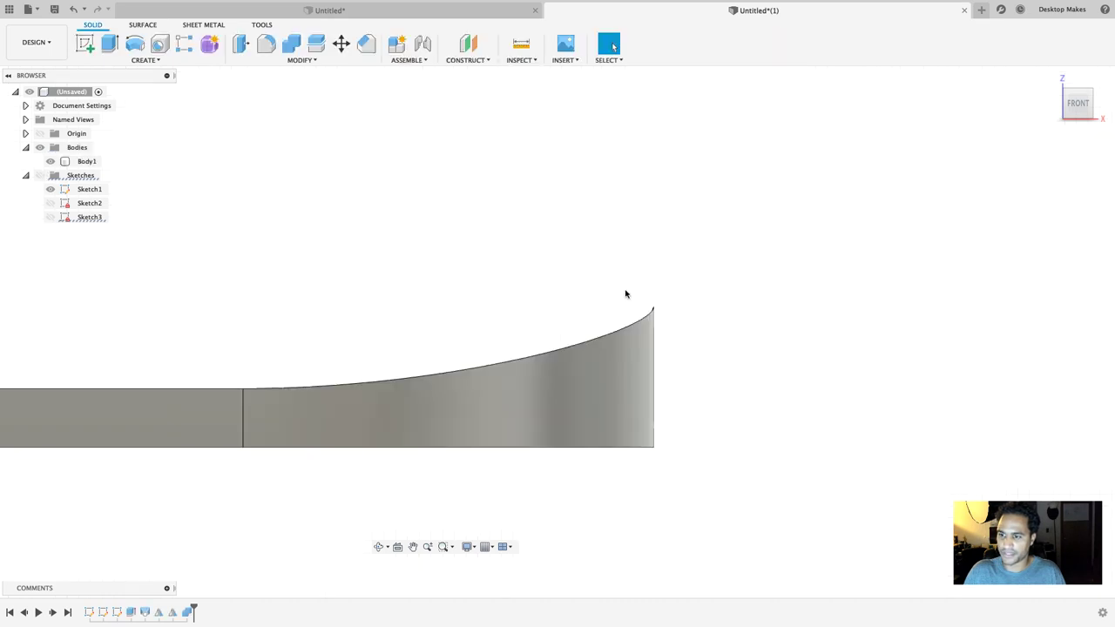
middle_click_drag(626, 293, 409, 253, "shift")
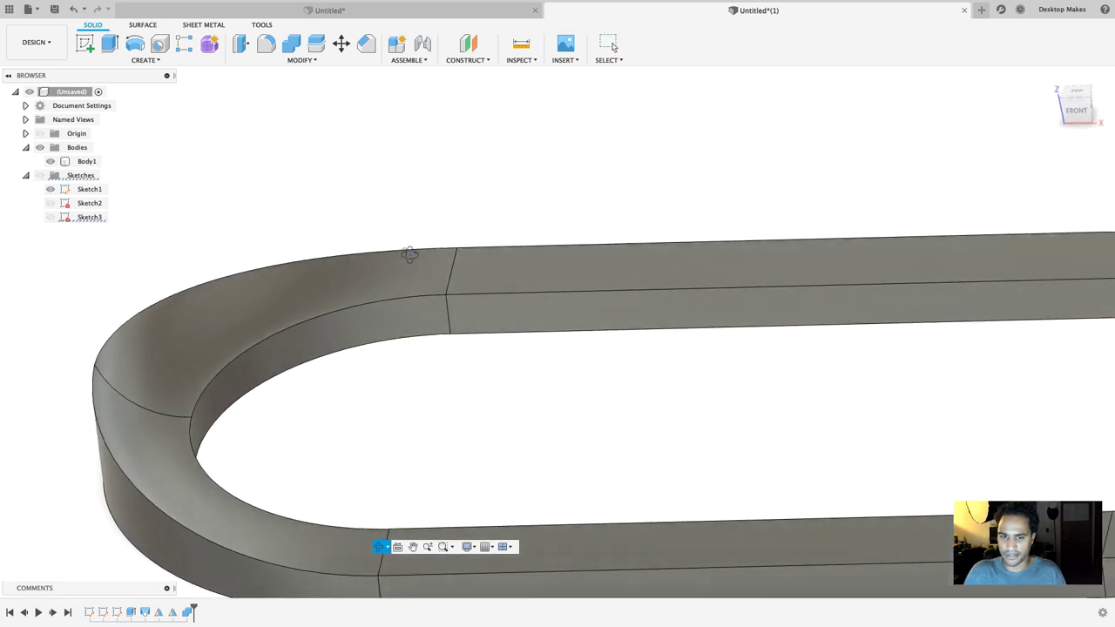
scroll(508, 351, "down", 10)
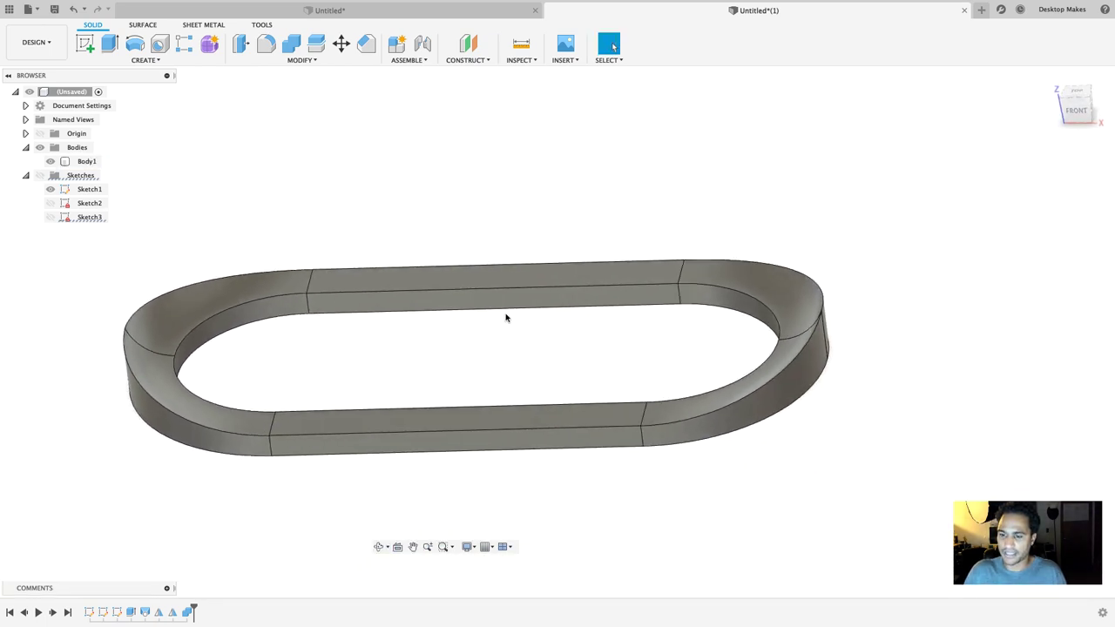
Step: Reopen Sketch3 and delete the concave arc from the end profile
double_click(118, 613)
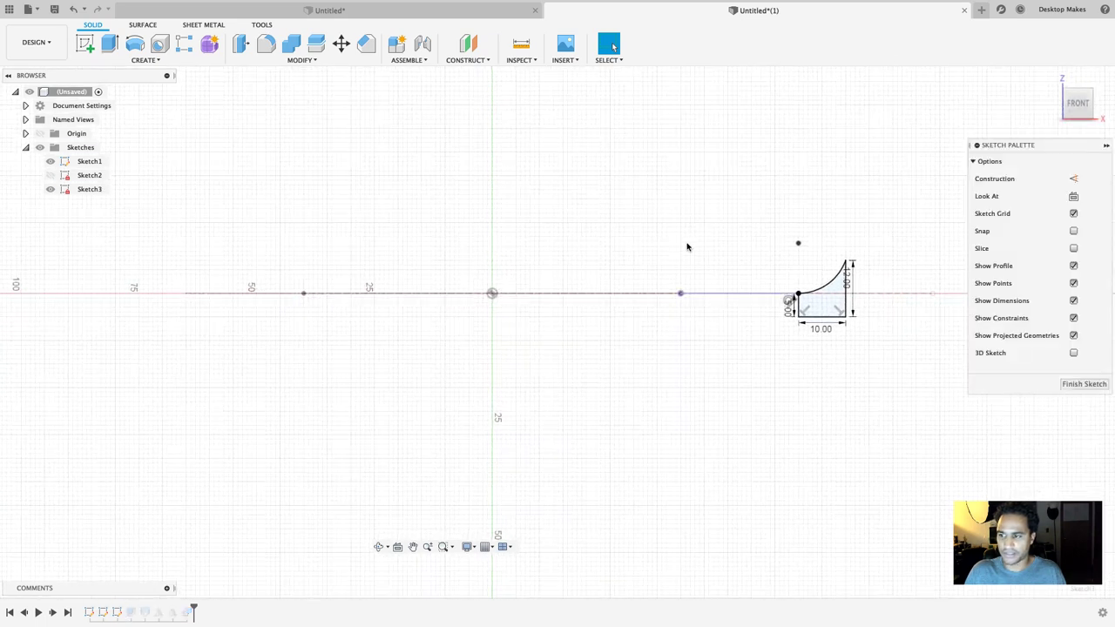
scroll(702, 265, "up", 5)
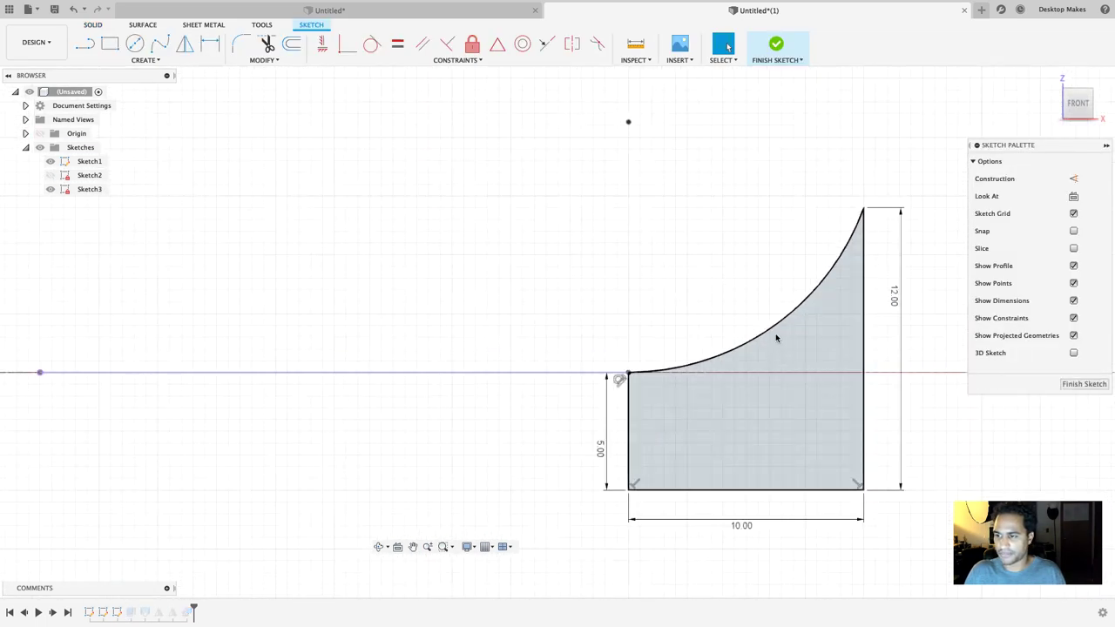
left_click(774, 330)
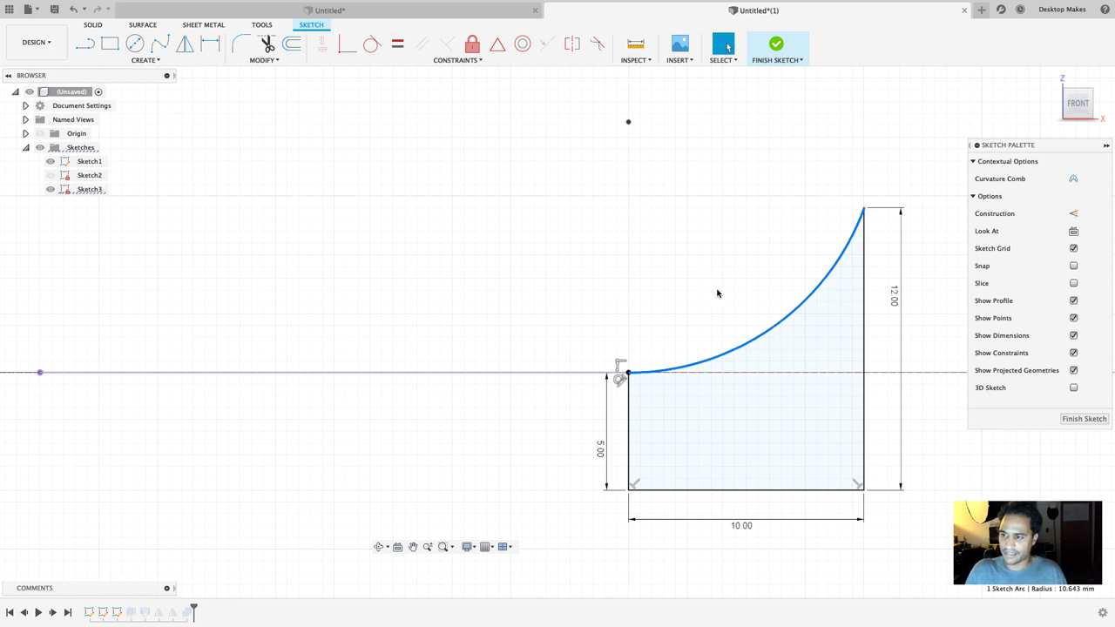
key("Delete")
key("t")
Step: Close the end profile with a wavy four-point fit point spline, finish the sketch and inspect the ring
scroll(680, 309, "down", 2)
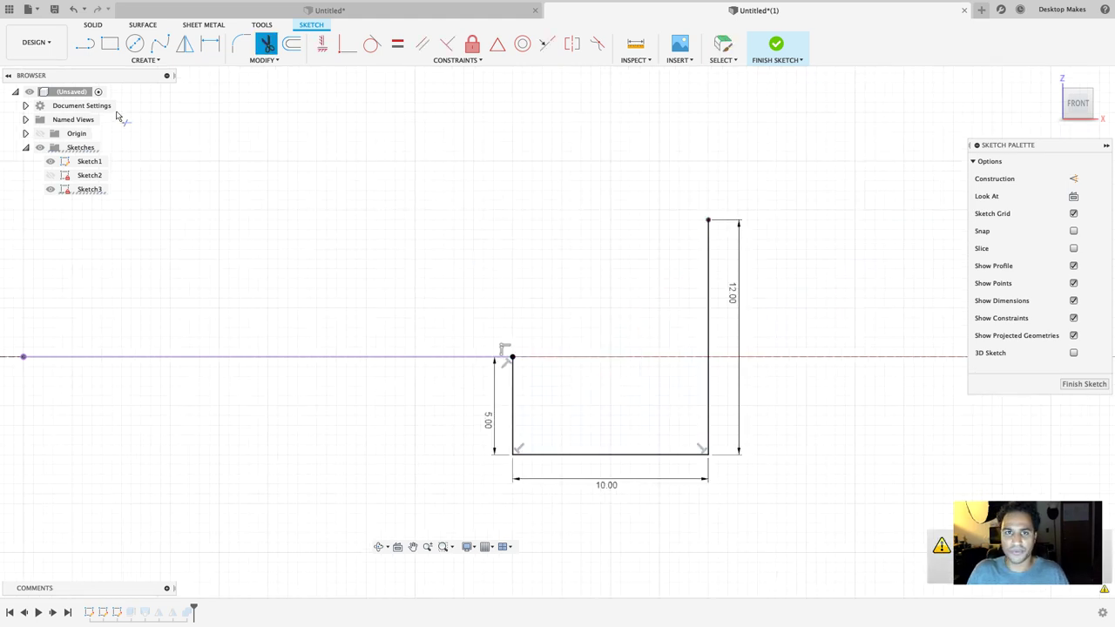
left_click(129, 61)
mouse_move(139, 159)
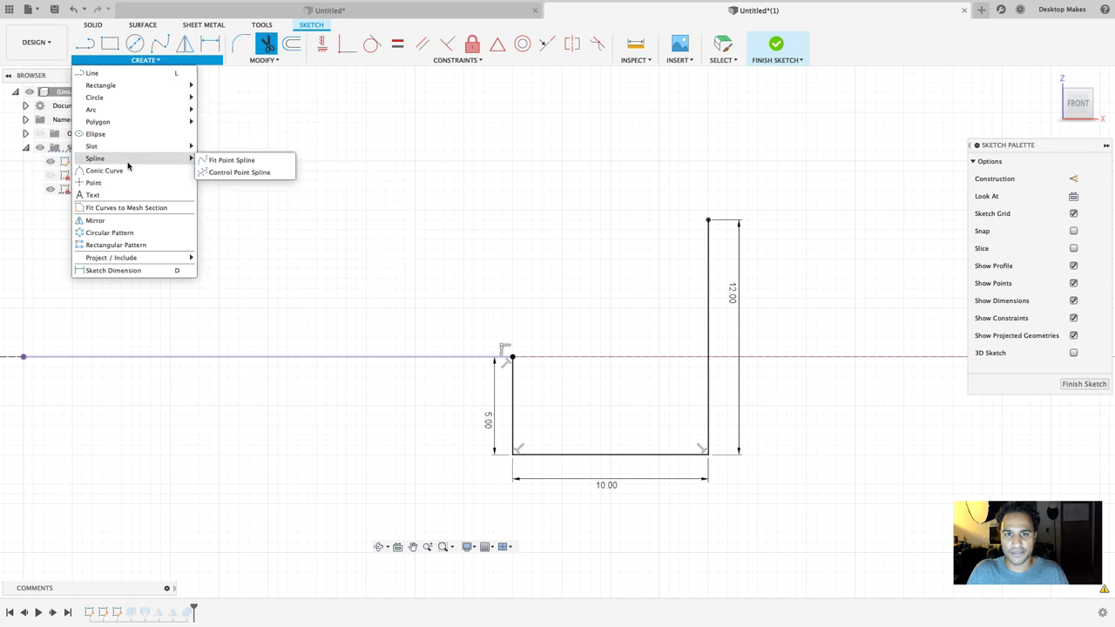
left_click(218, 160)
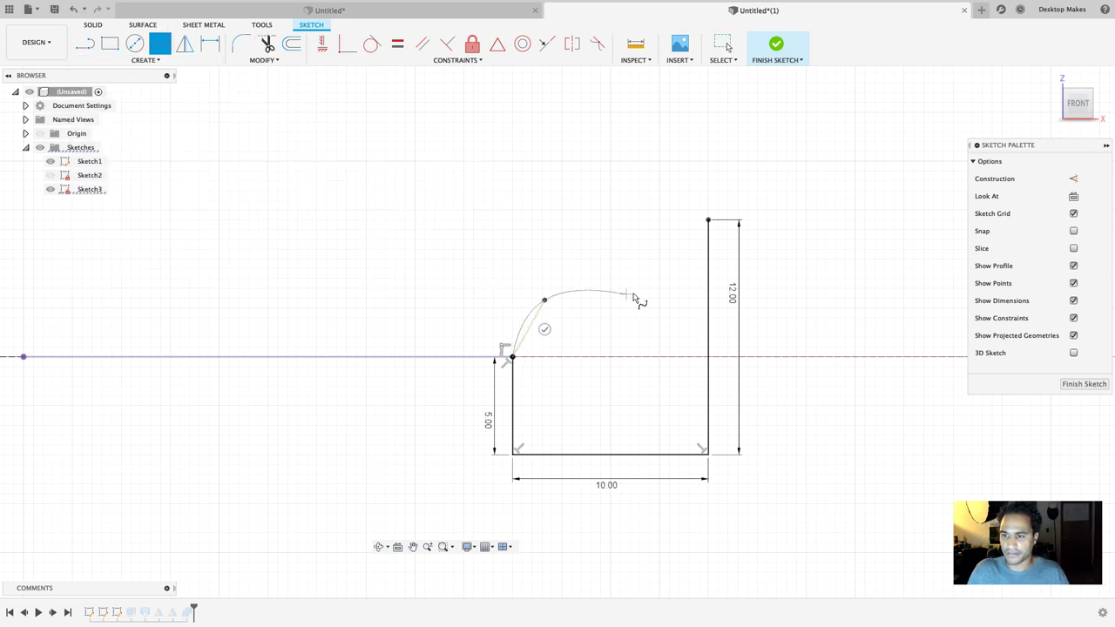
left_click(707, 223)
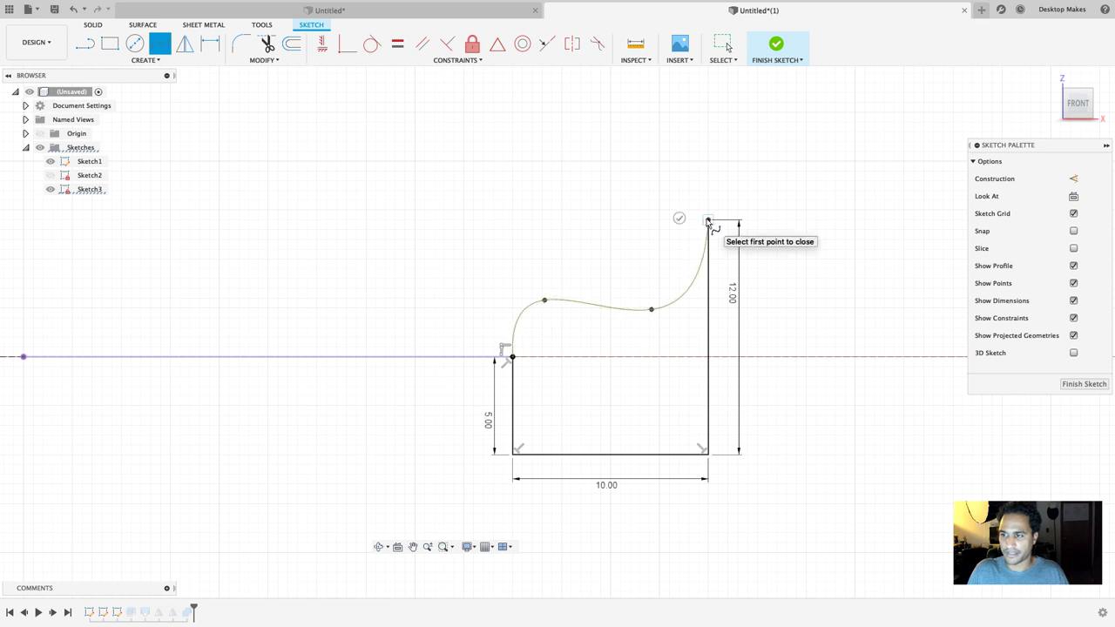
left_click(677, 217)
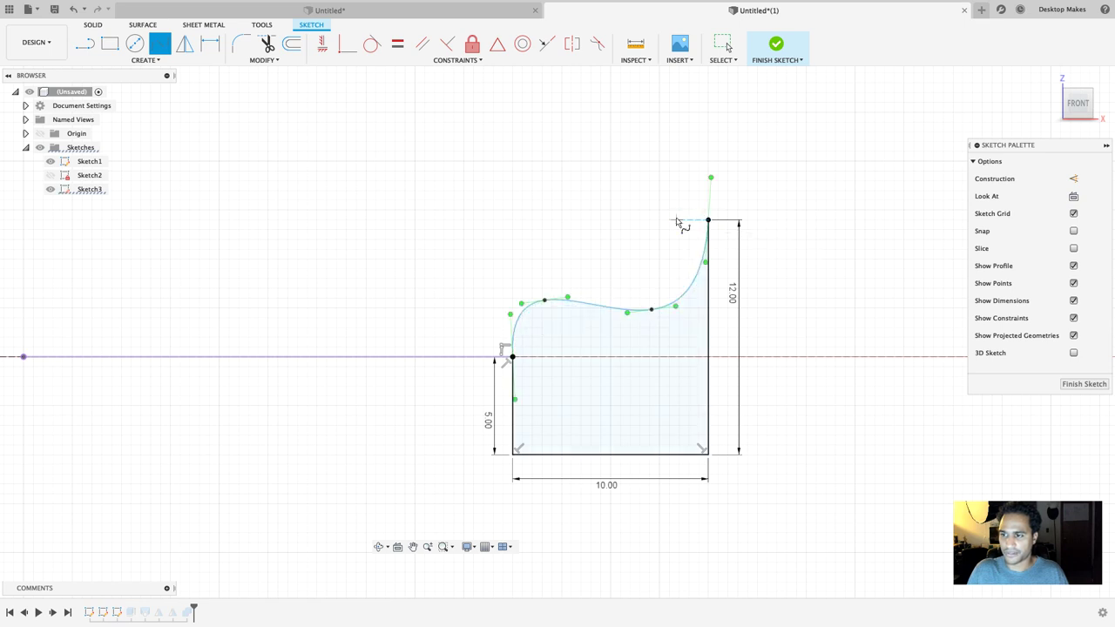
left_click(778, 49)
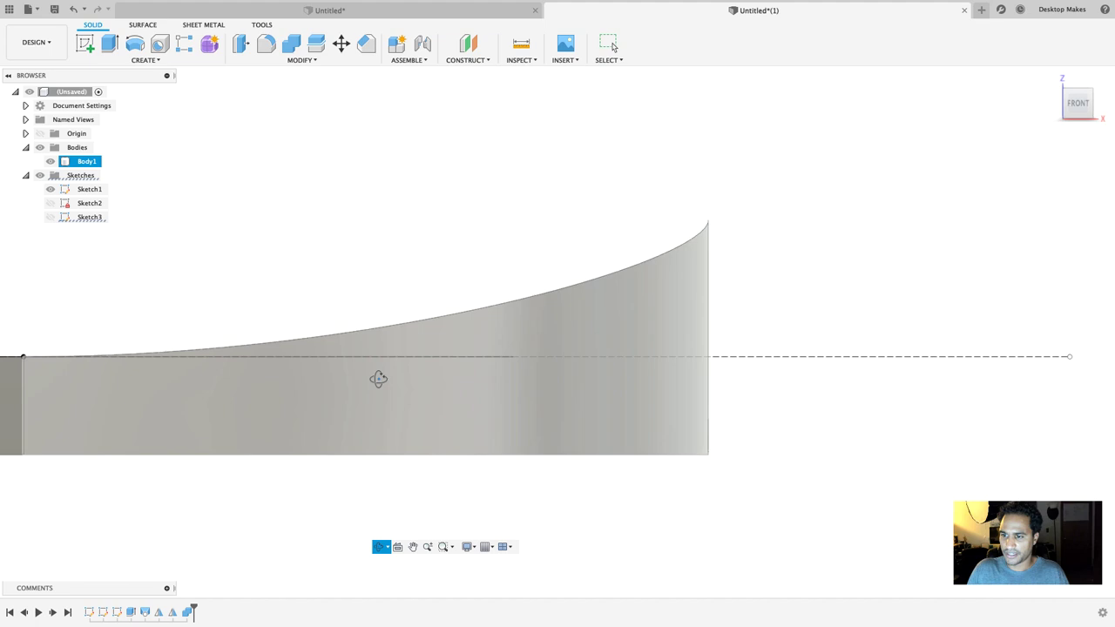
mouse_move(378, 379)
middle_mouse_down("shift")
mouse_move(386, 391)
mouse_move(540, 444)
middle_mouse_up("shift")
mouse_move(537, 313)
middle_mouse_down("shift")
mouse_move(561, 321)
mouse_move(527, 309)
middle_mouse_up("shift")
scroll(527, 310, "down", 6)
middle_click_drag(461, 323, 475, 363)
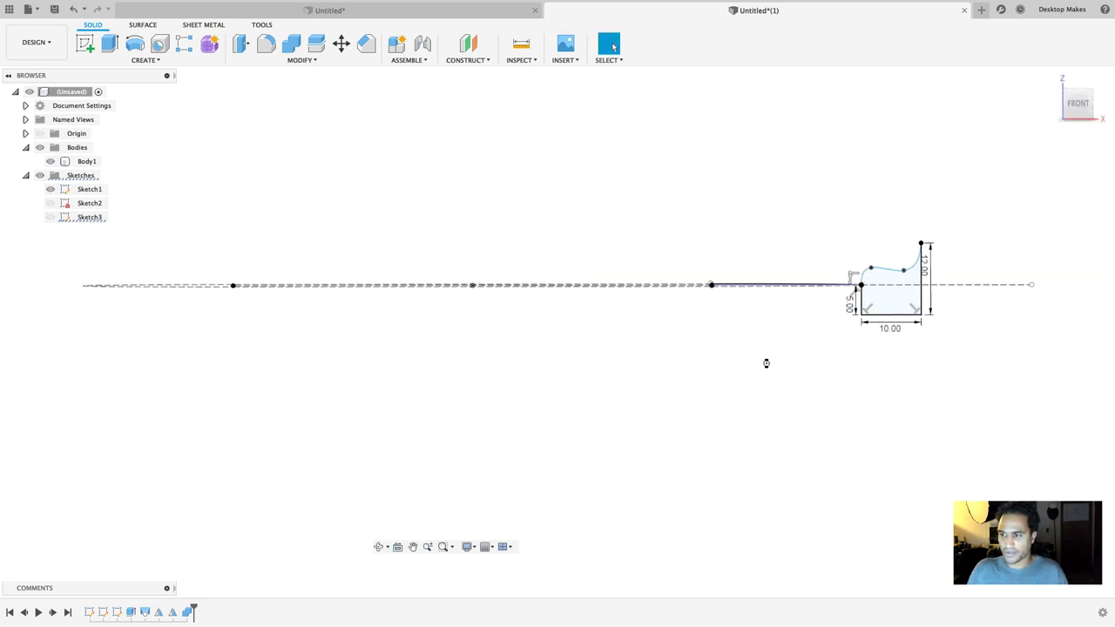
Step: Reopen Sketch3 and remove the spline's two interior fit points, keeping only its endpoints
double_click(764, 363)
scroll(792, 374, "up", 3)
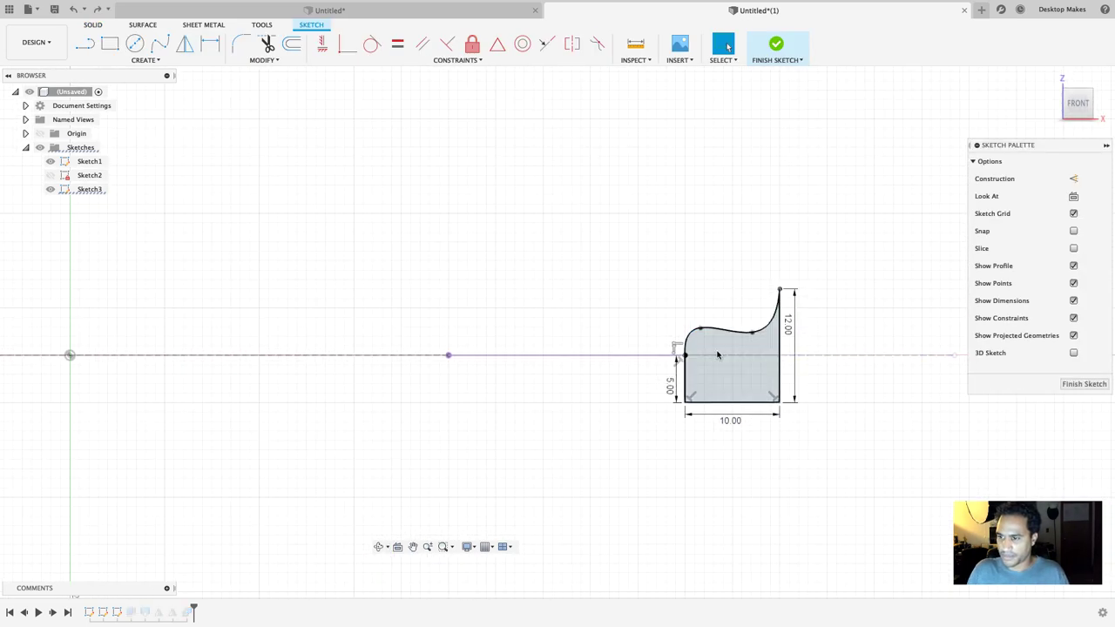
left_click(761, 332)
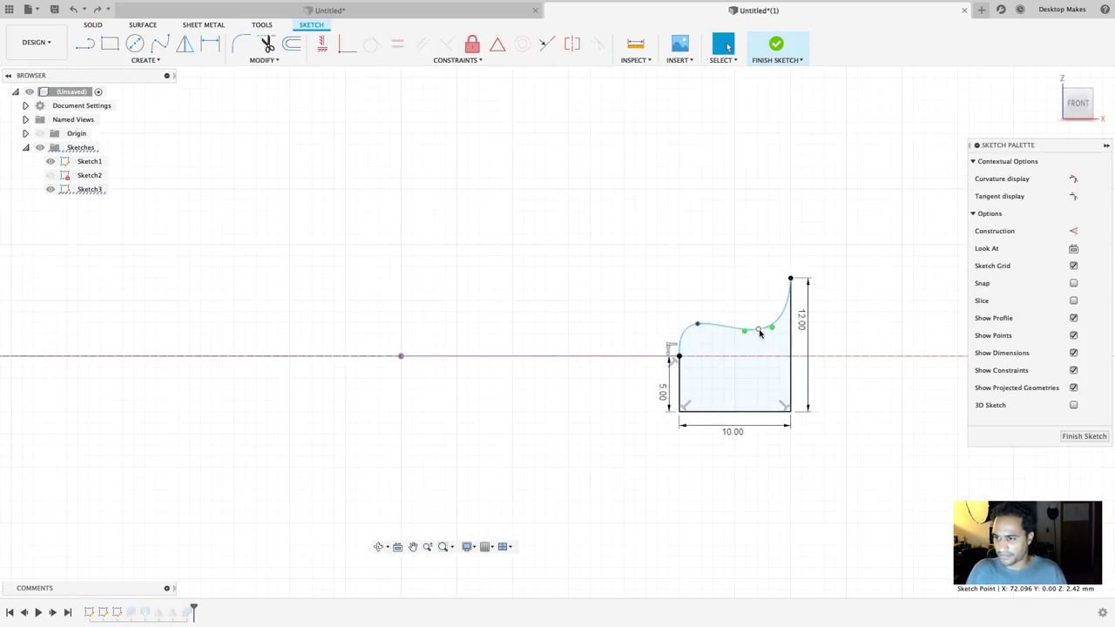
key("ctrl+z")
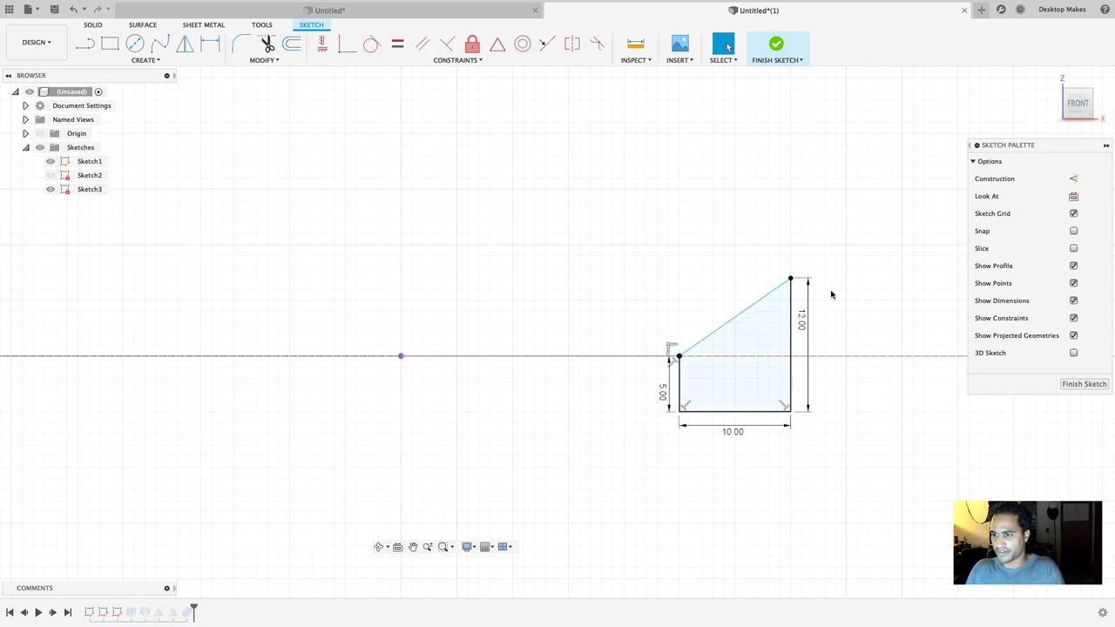
Step: Bend the end profile's spline into a concave curve with the tangent handles at both endpoints, finish the sketch and inspect the ring
left_click(790, 280)
left_click_drag(801, 271, 797, 266)
left_click(683, 356)
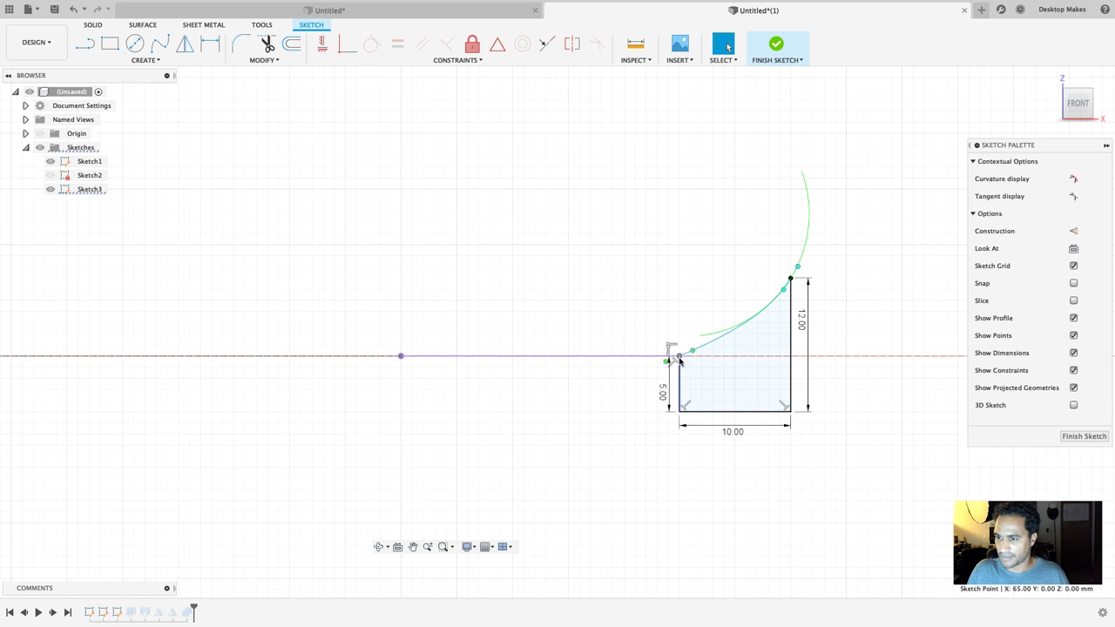
scroll(729, 322, "up", 5)
middle_click_drag(729, 322, 540, 300)
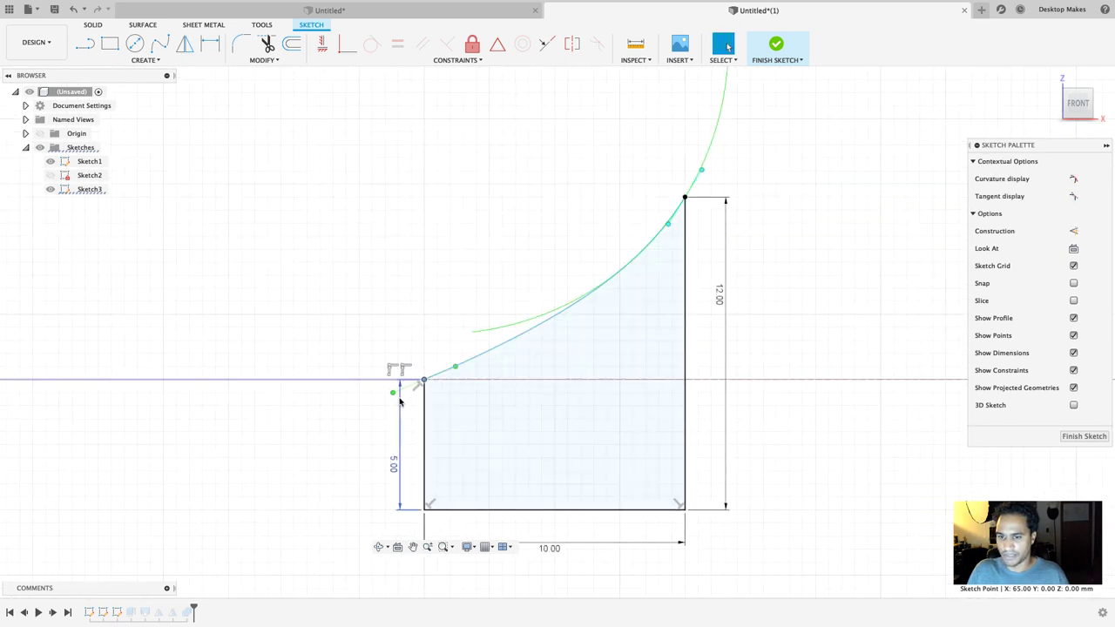
mouse_move(393, 395)
left_mouse_down()
mouse_move(408, 383)
mouse_move(357, 392)
mouse_move(371, 387)
left_mouse_up()
left_click(776, 46)
mouse_move(785, 257)
middle_mouse_down("shift")
mouse_move(694, 294)
mouse_move(702, 327)
middle_mouse_up("shift")
left_click(12, 474)
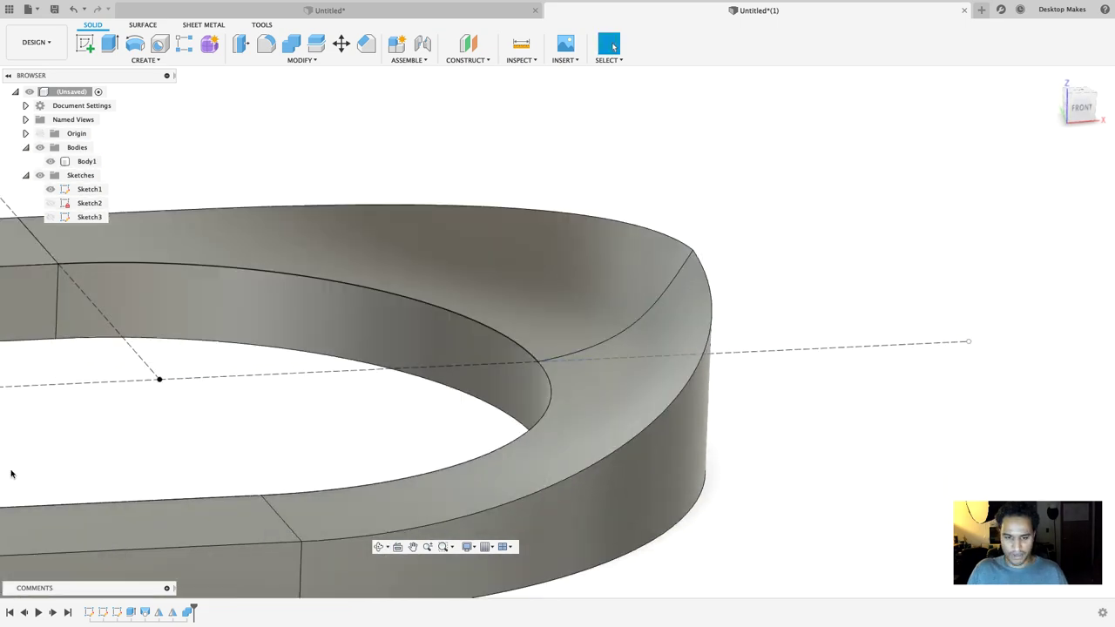
Step: Reopen Sketch3, view it from the front and trim away the end profile's spline
double_click(91, 612)
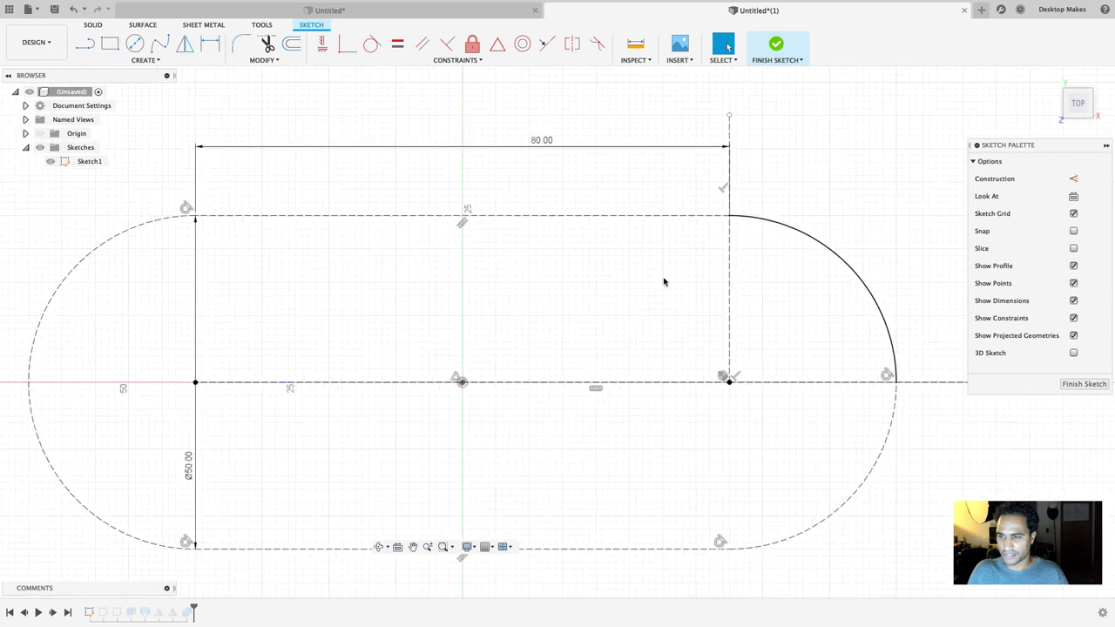
key("super+z")
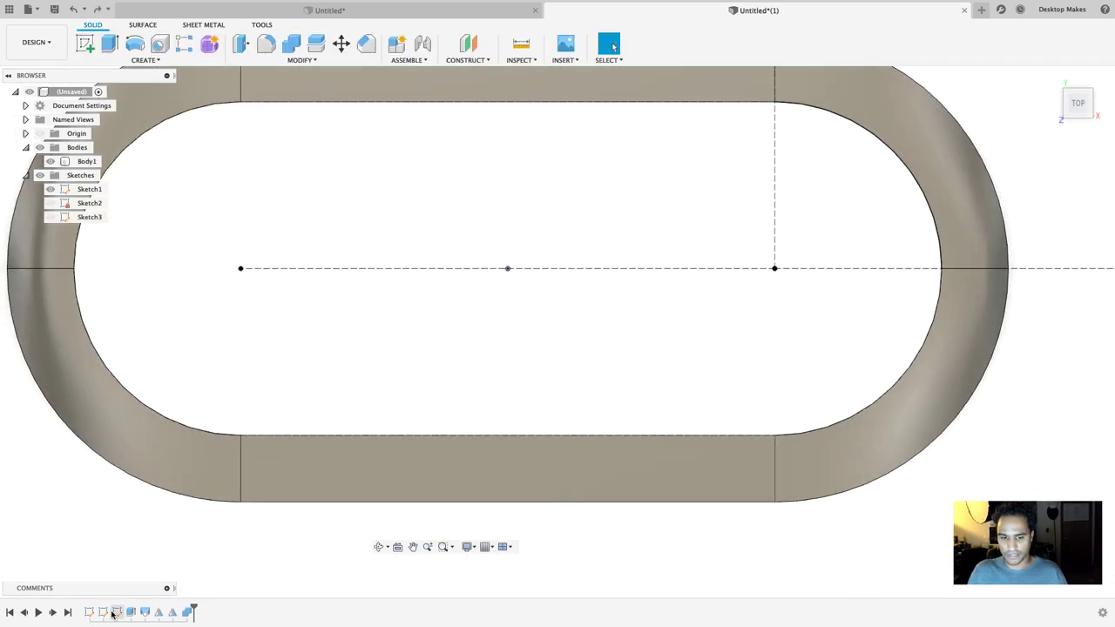
double_click(114, 613)
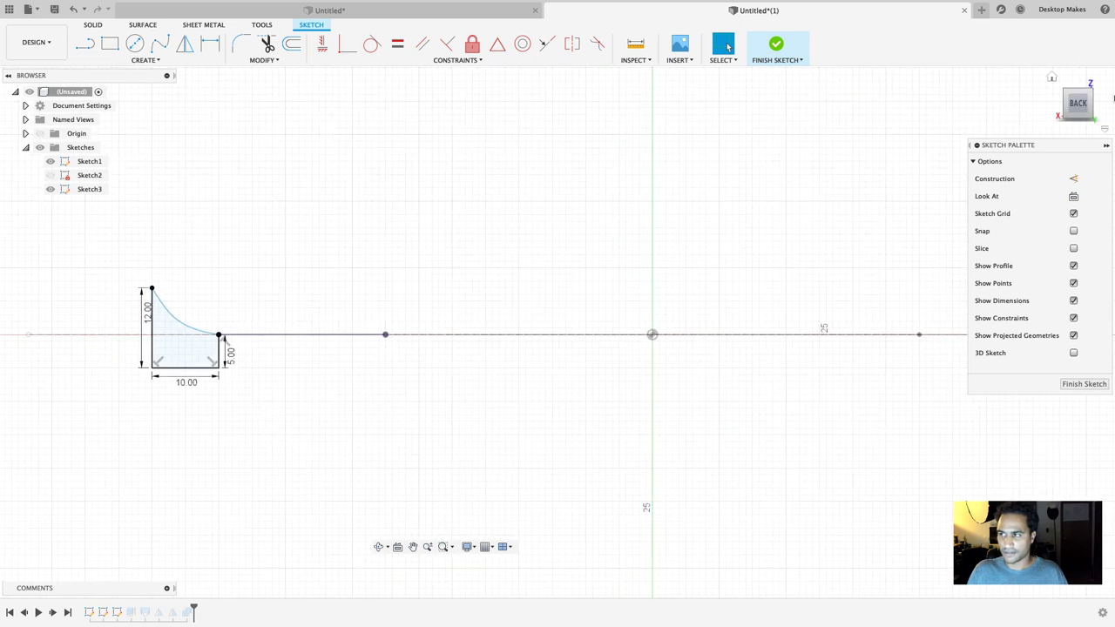
left_click(1057, 104)
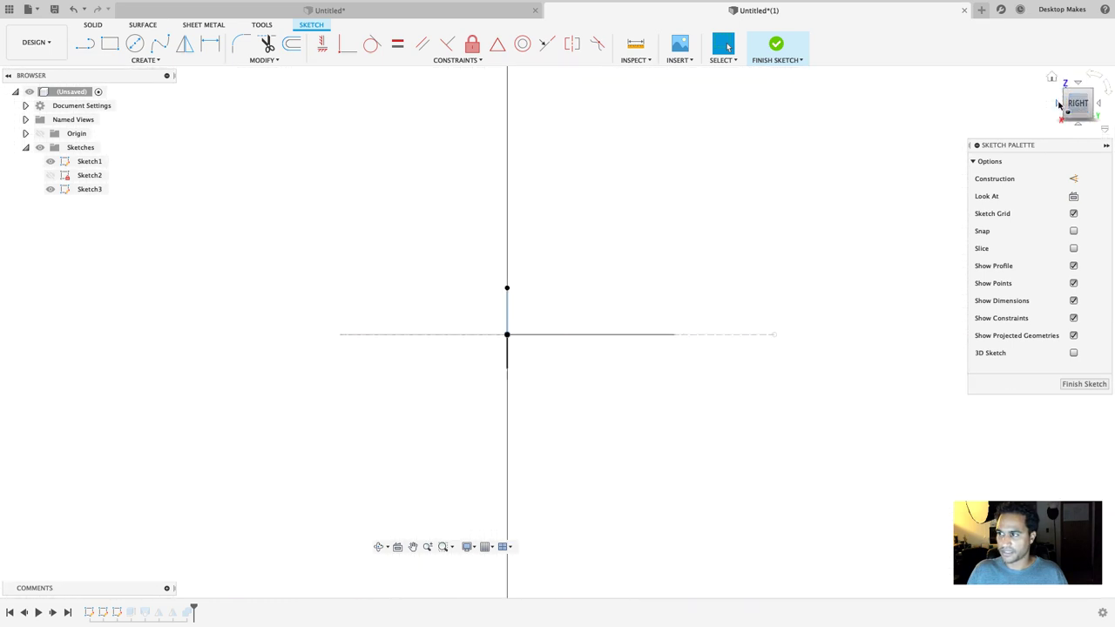
left_click(1056, 104)
middle_click_drag(654, 353, 377, 375)
scroll(530, 398, "up", 5)
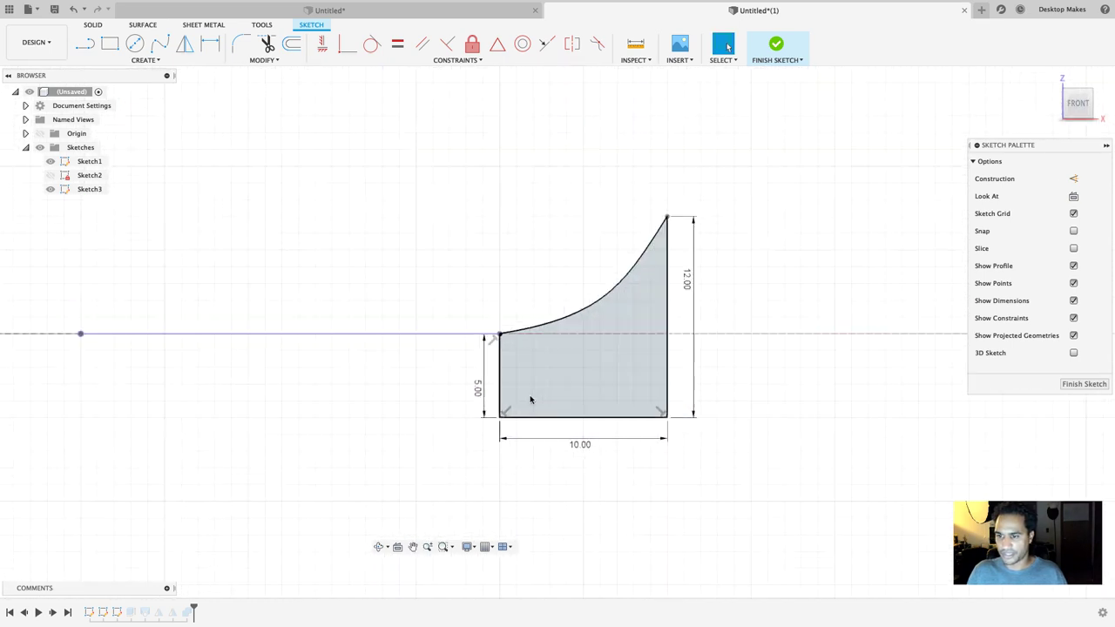
left_click(565, 318)
key("t")
left_click(565, 318)
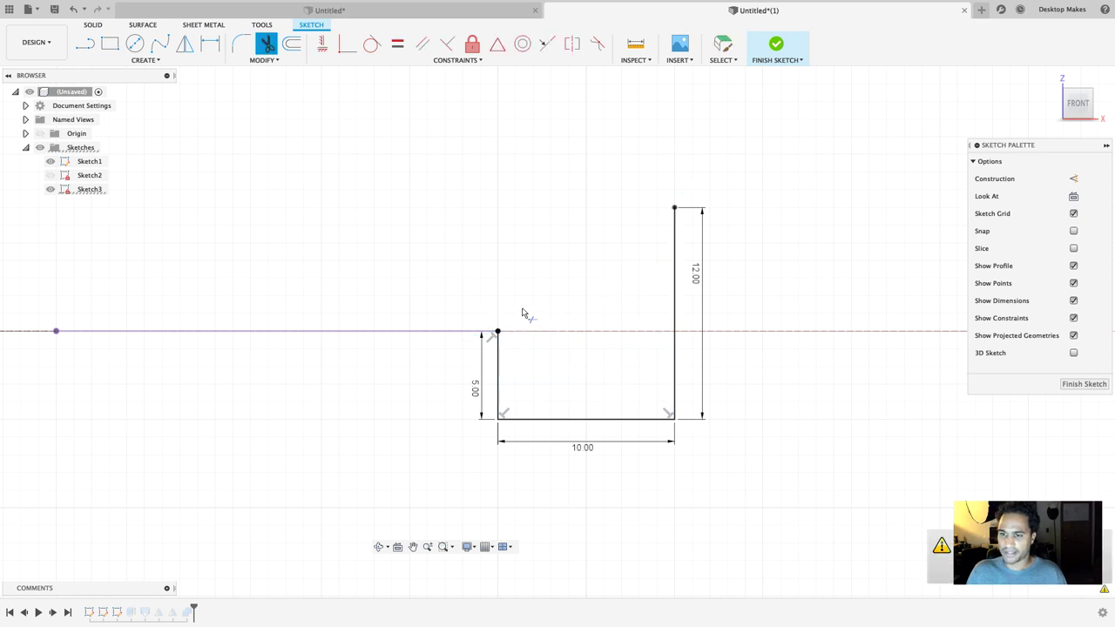
Step: Close the end profile with a concave 3-point arc between the upper endpoints of its two vertical lines
left_click(120, 61)
mouse_move(109, 110)
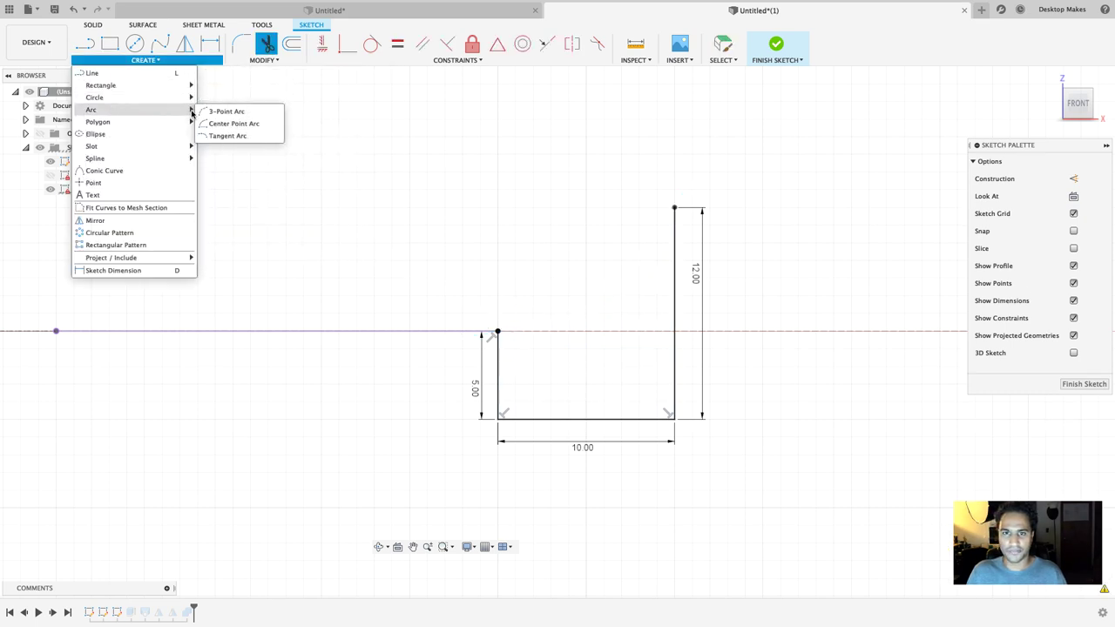
left_click(225, 112)
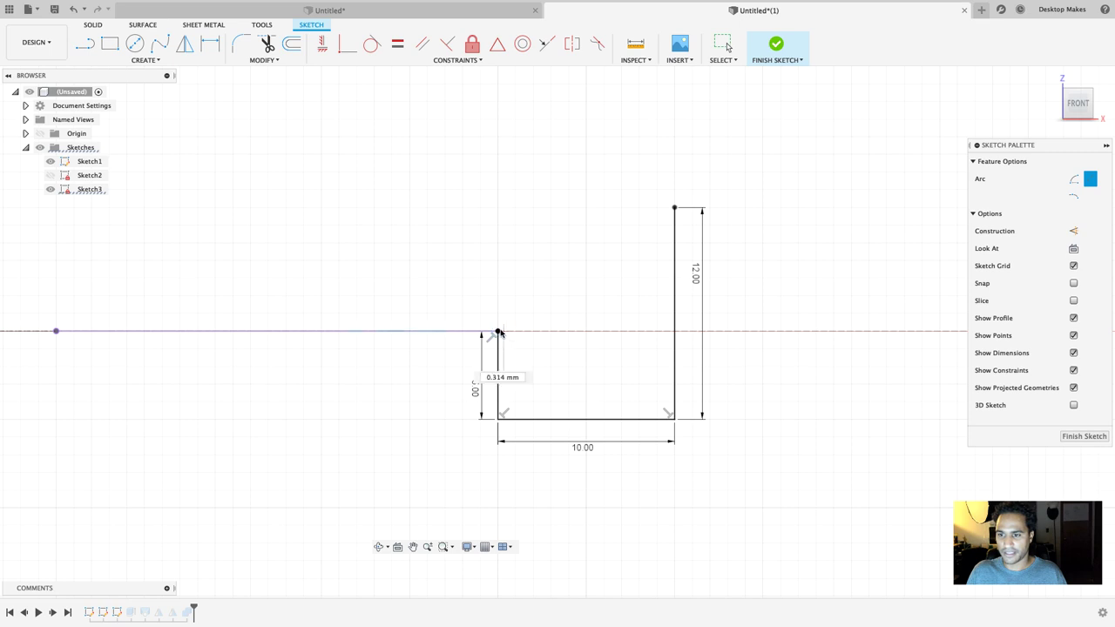
left_click(674, 209)
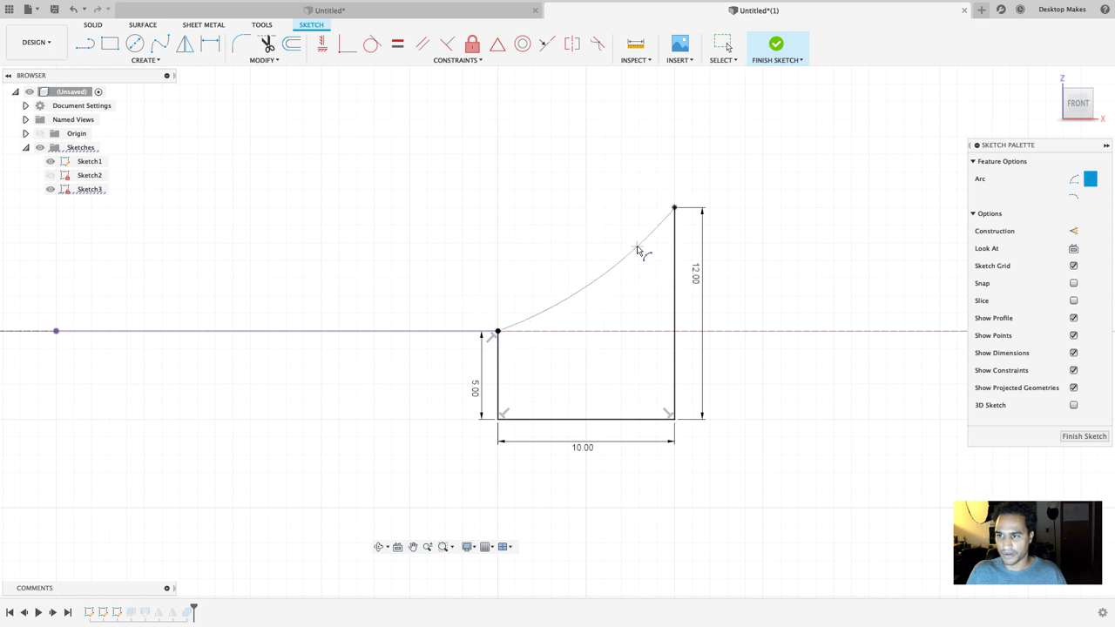
left_click(636, 258)
key("Escape")
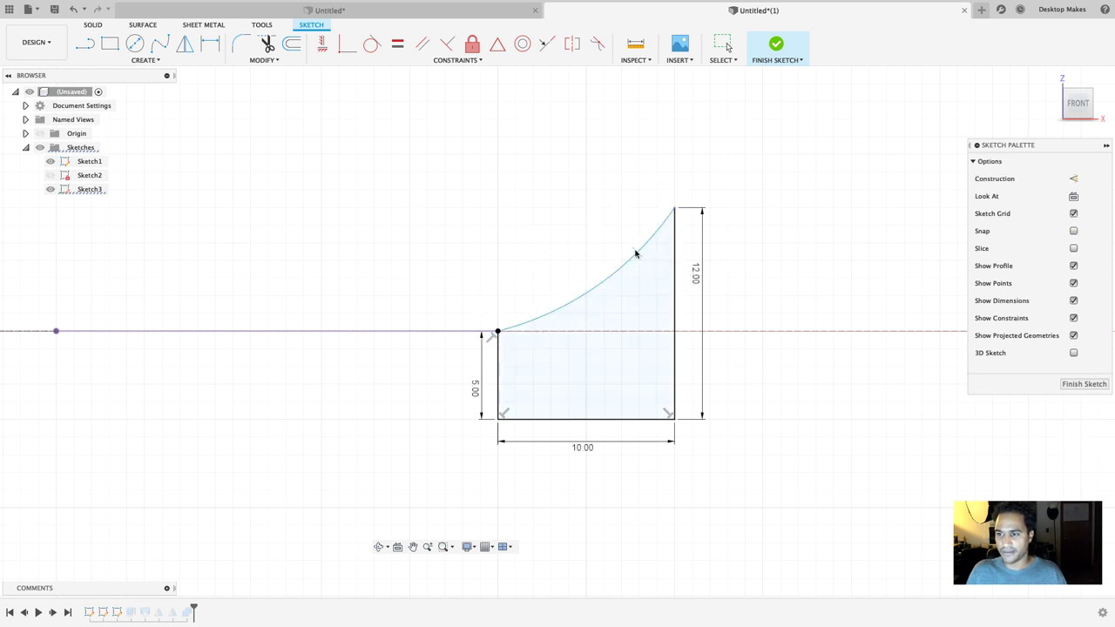
Step: Dimension the end profile's arc with a radius of 20 mm and finish the sketch
key("d")
left_click(612, 276)
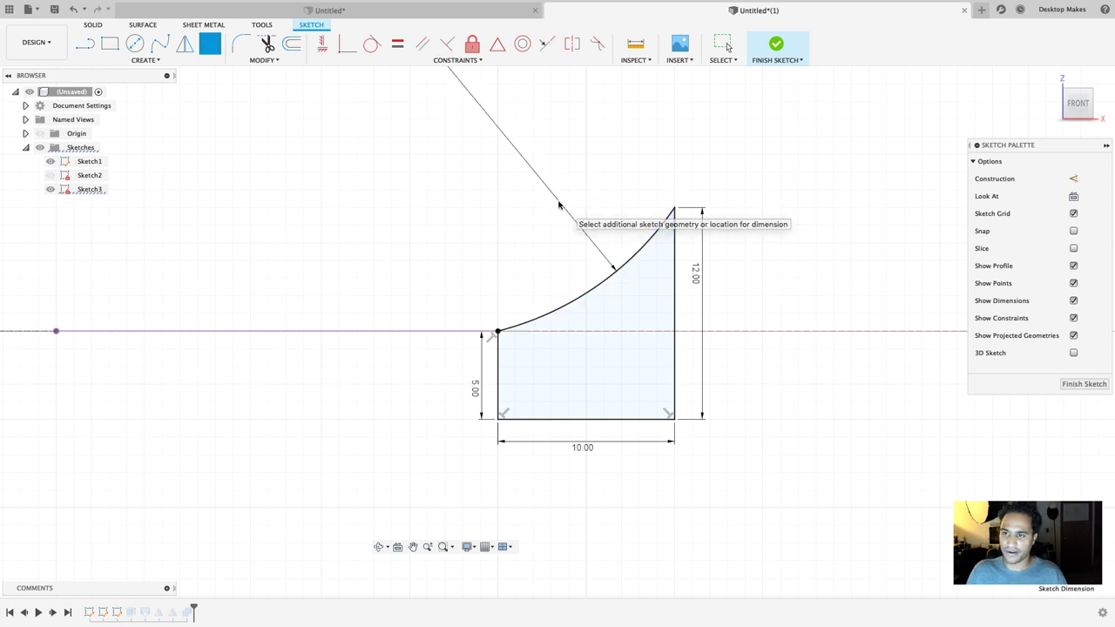
left_click(560, 203)
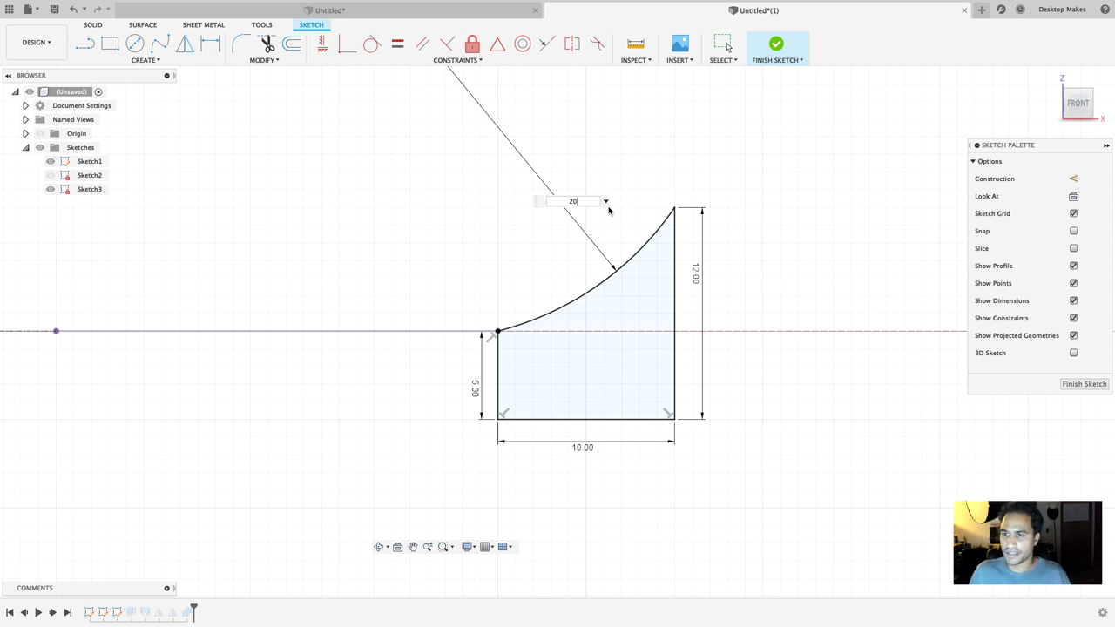
key("Return")
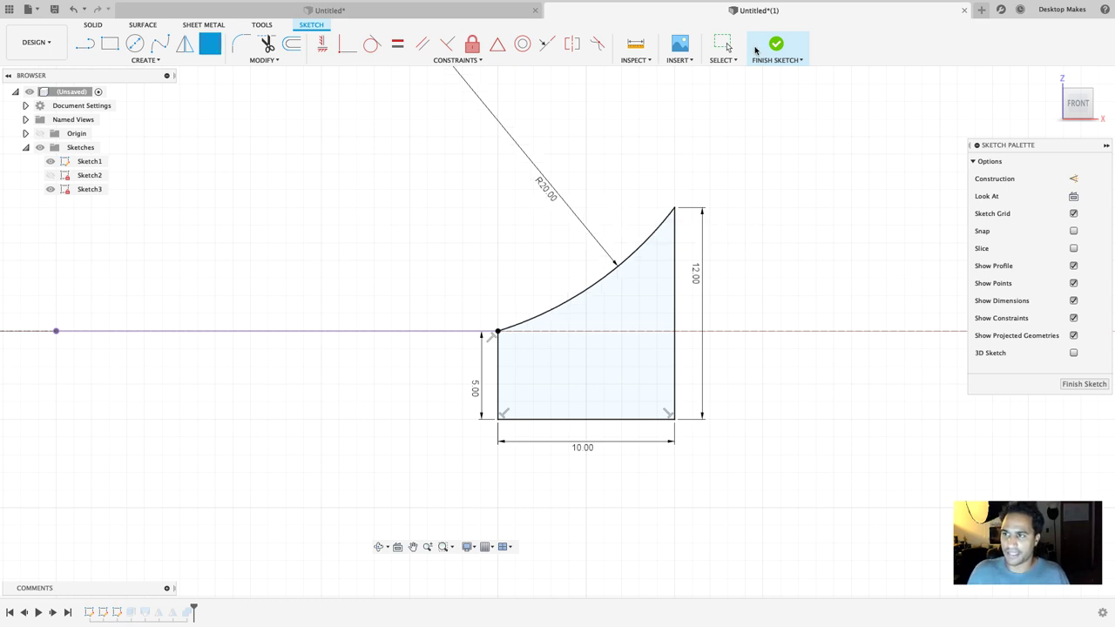
left_click(781, 50)
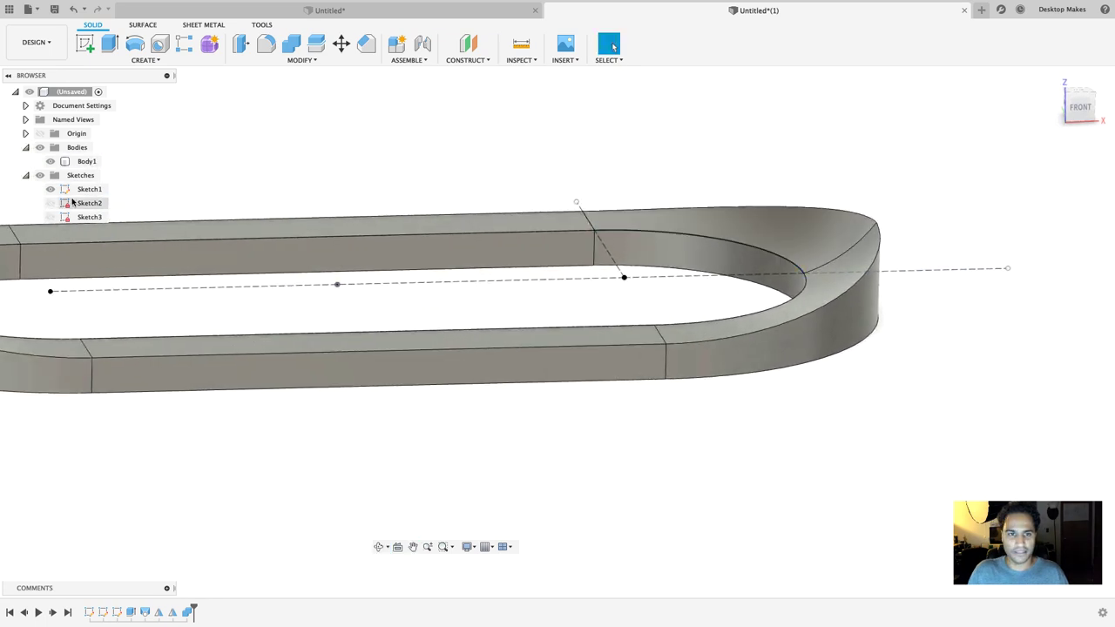
Step: Hide all sketches and inspect the ring's straight sections and sloped ends from above and from several angles
left_click(40, 175)
left_click(26, 175)
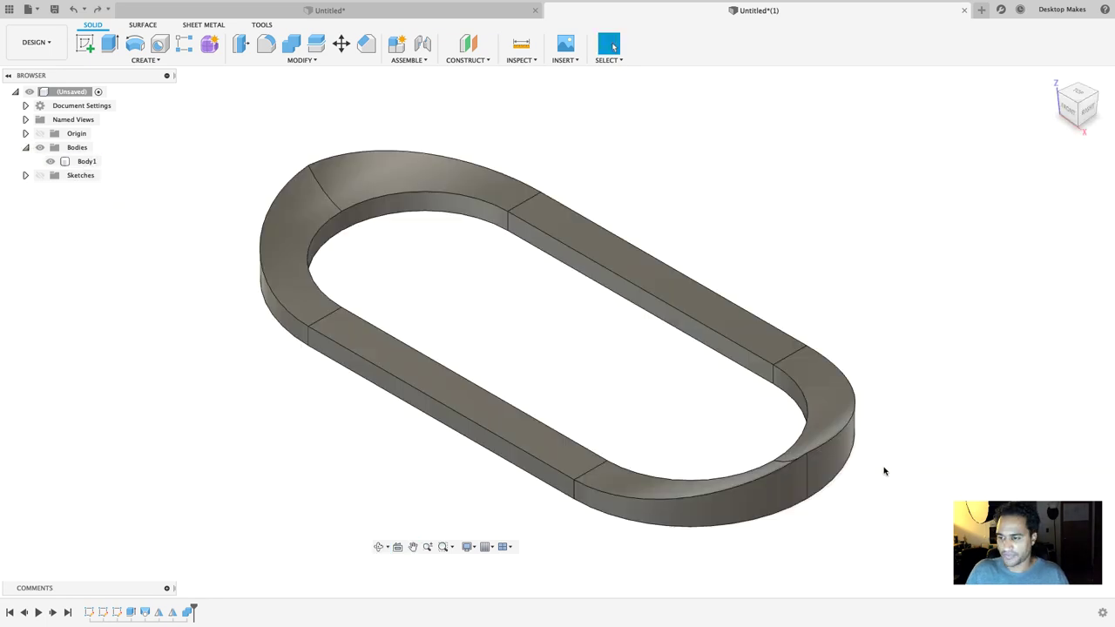
mouse_move(883, 468)
middle_mouse_down("shift")
mouse_move(921, 465)
mouse_move(933, 510)
middle_mouse_up("shift")
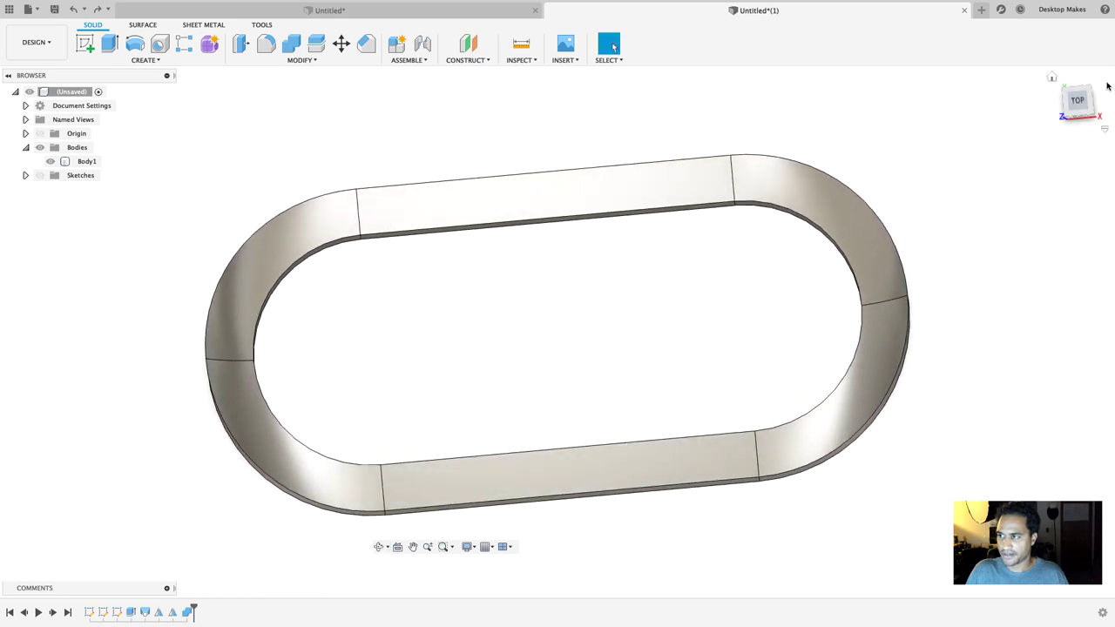
left_click(1079, 101)
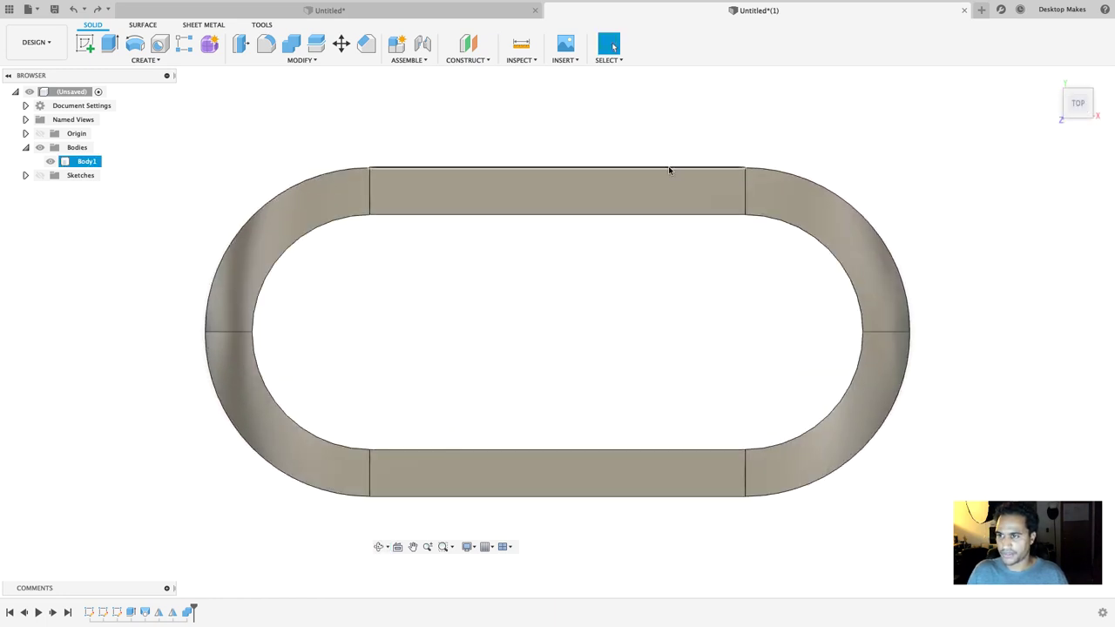
middle_click_drag(886, 436, 923, 383, "shift")
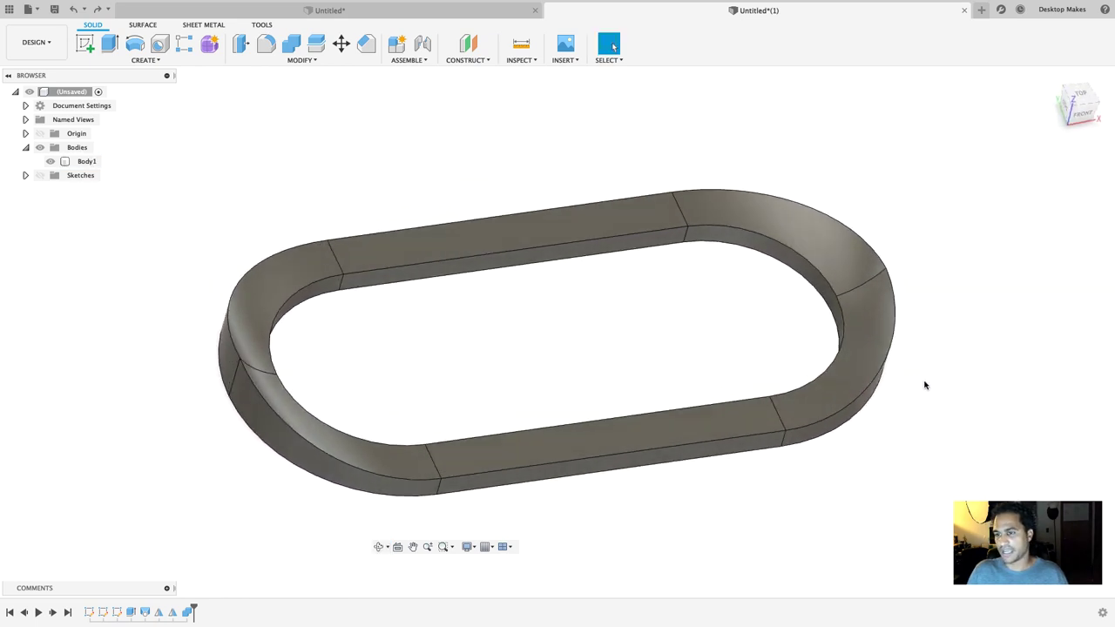
left_click(477, 253)
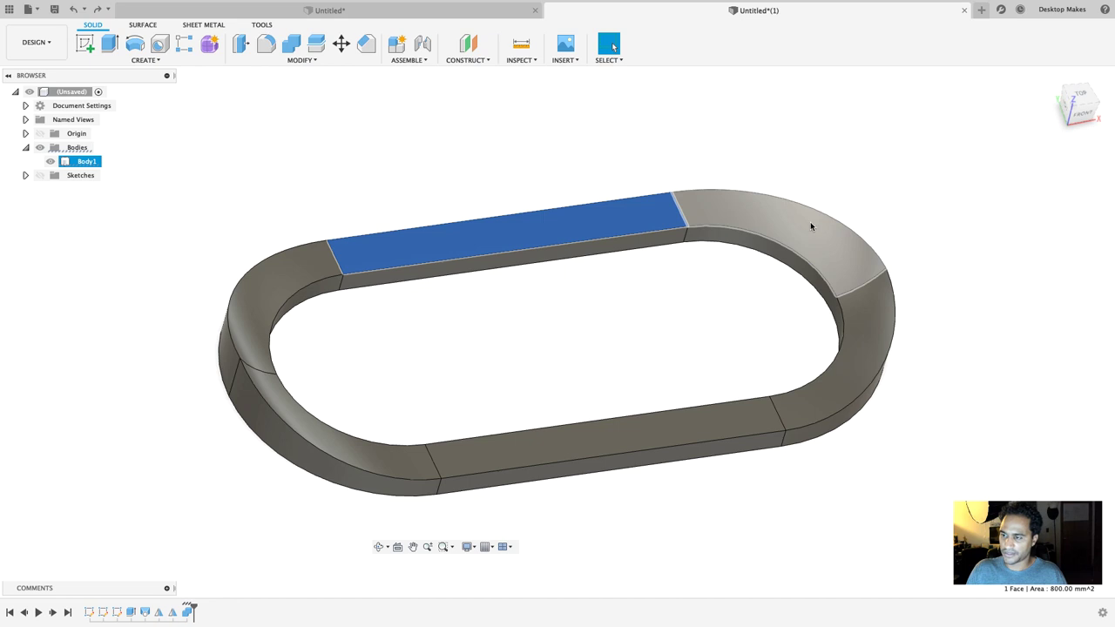
middle_click_drag(810, 227, 735, 287, "shift")
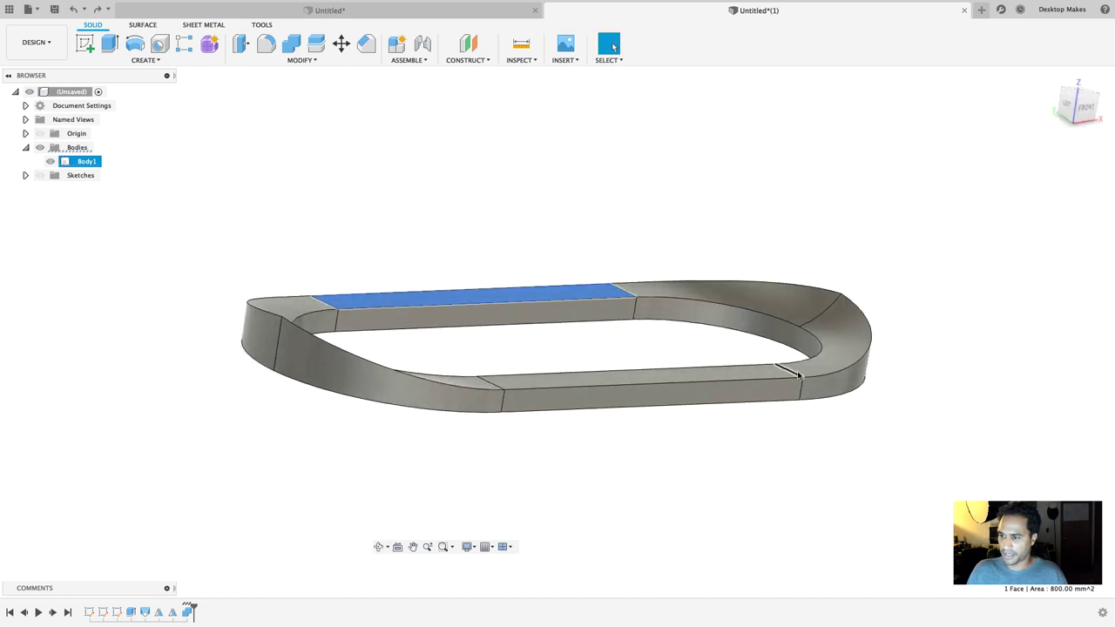
middle_click_drag(630, 378, 566, 377, "shift")
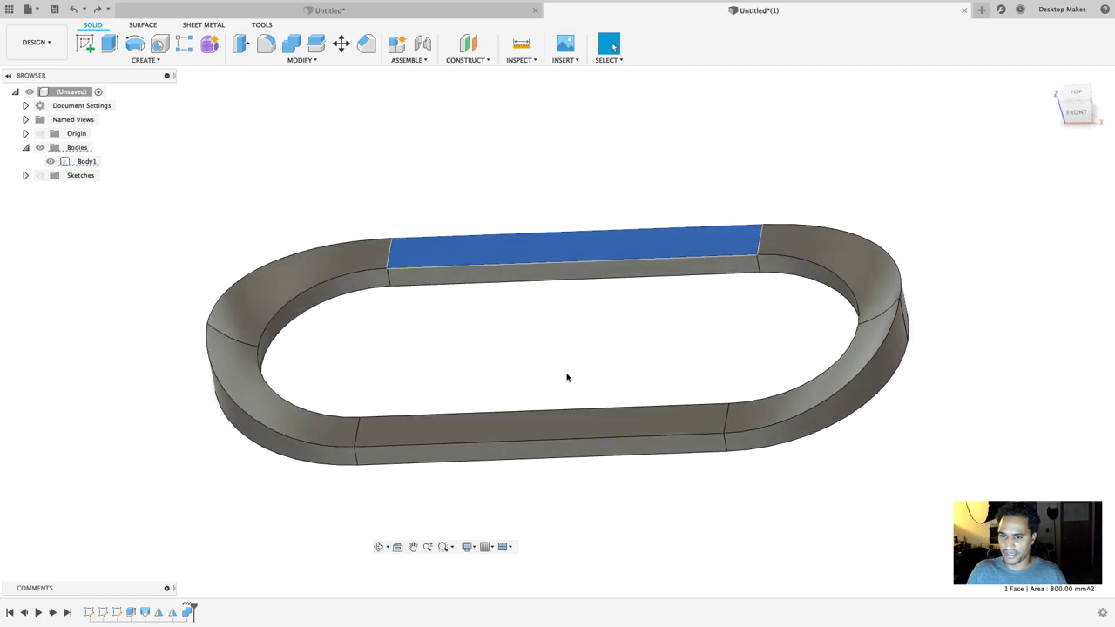